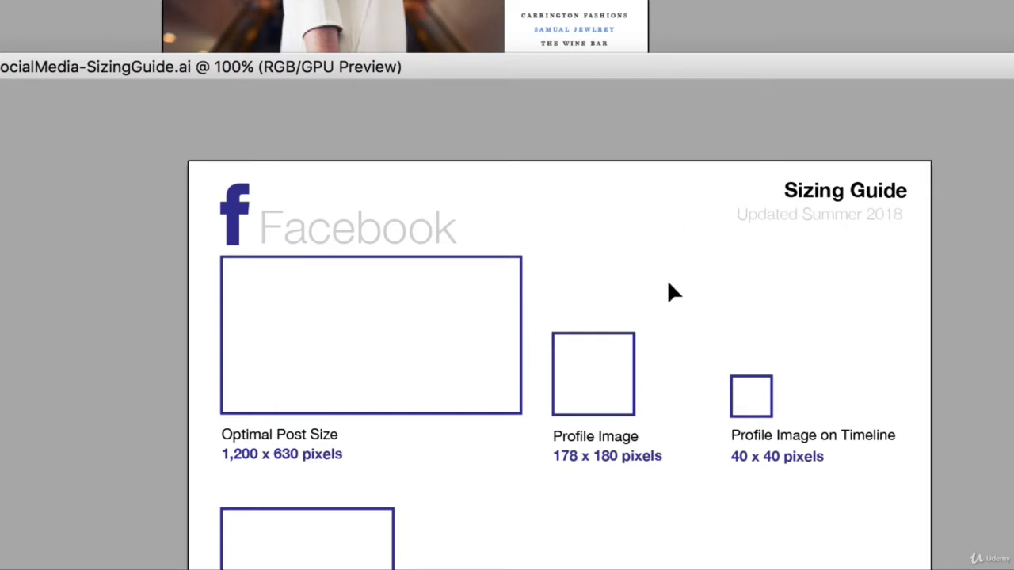
Add a second artboard directly below the Facebook post artboard in simonoaks.ai.
{"action": "scroll", "coordinate": [667, 283], "scroll_direction": "down", "scroll_amount": 1}
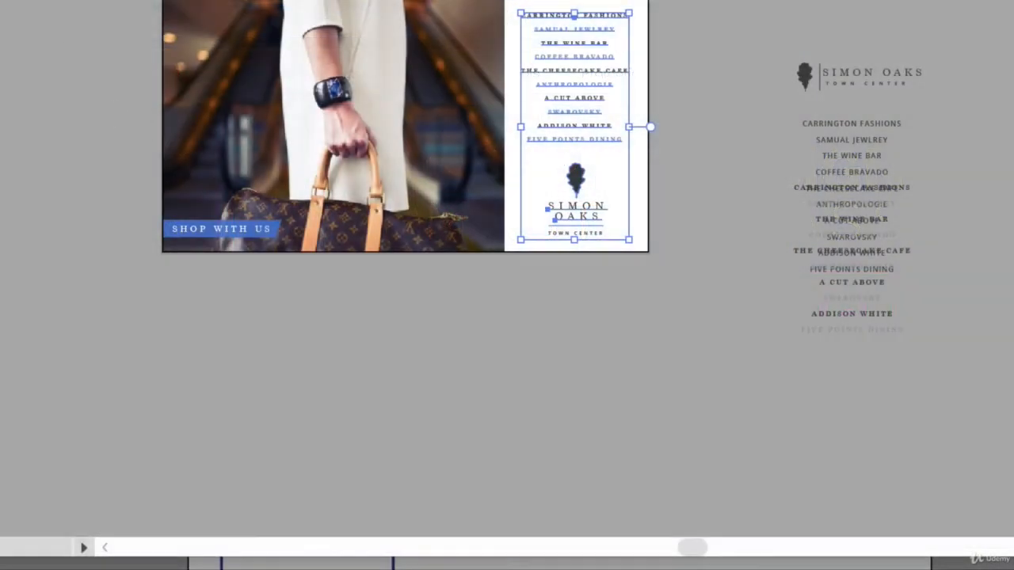
{"action": "left_click", "coordinate": [147, 11]}
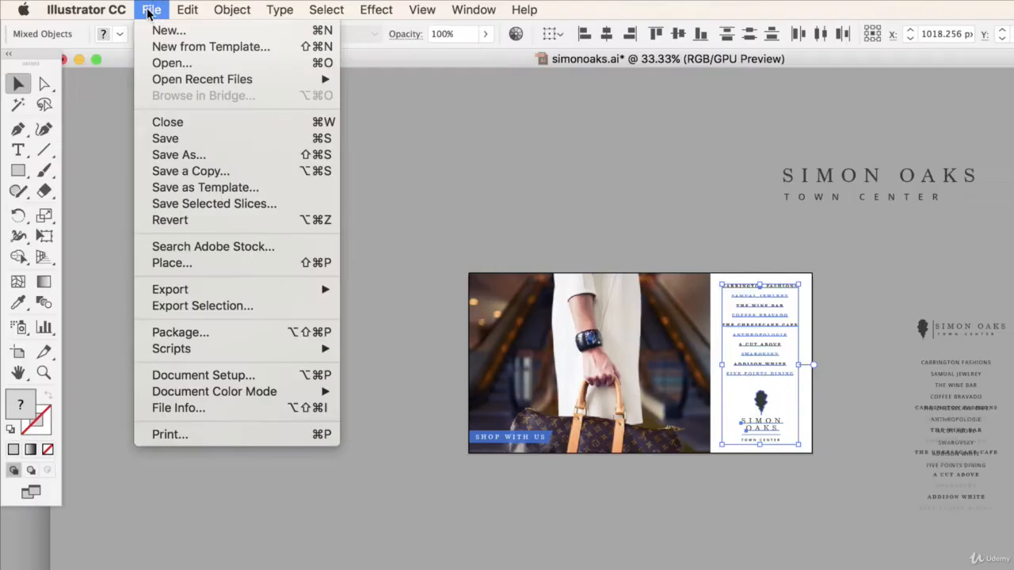
{"action": "left_click", "coordinate": [210, 377]}
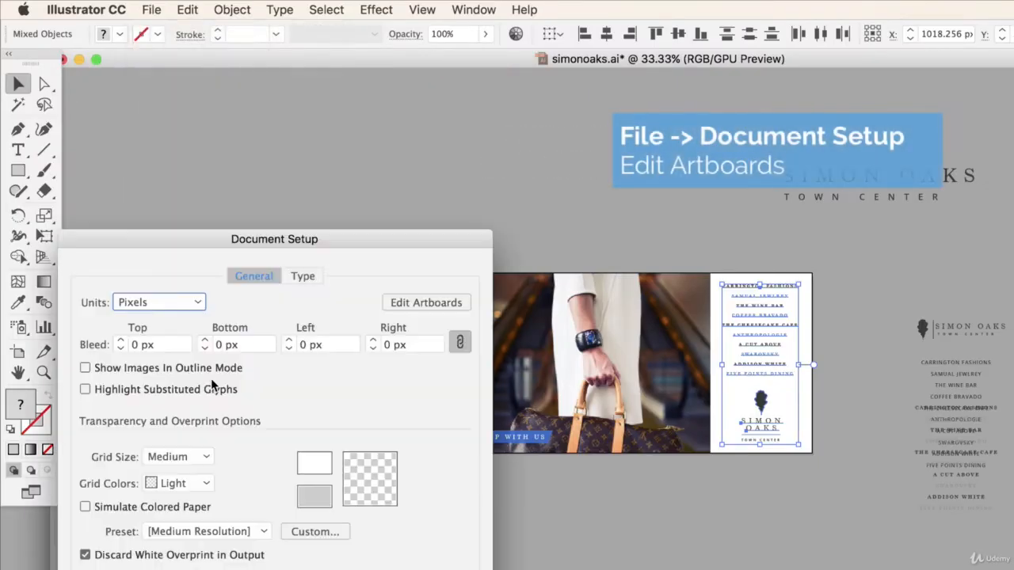
{"action": "left_click", "coordinate": [404, 302]}
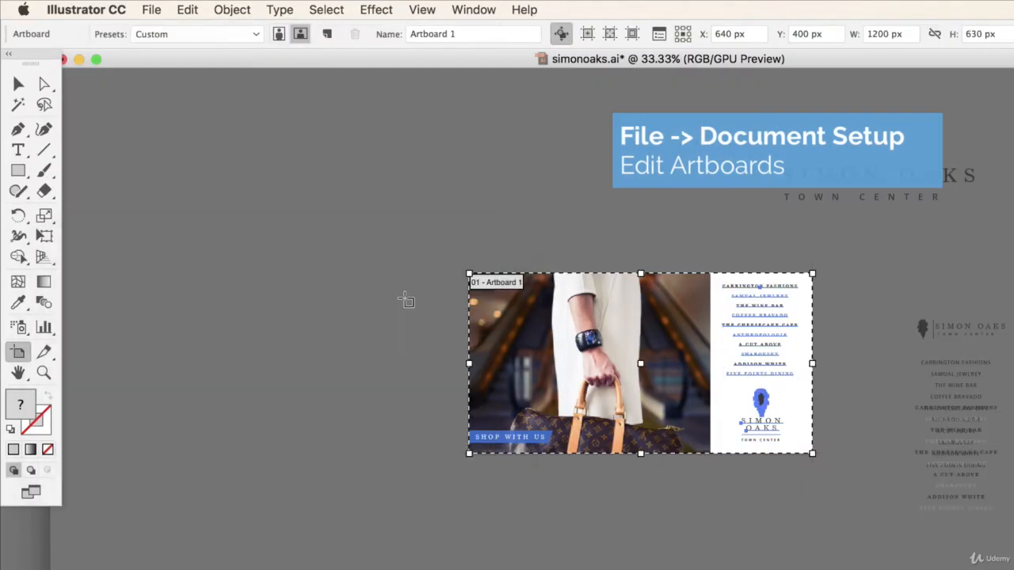
{"action": "key", "text": "super+grave"}
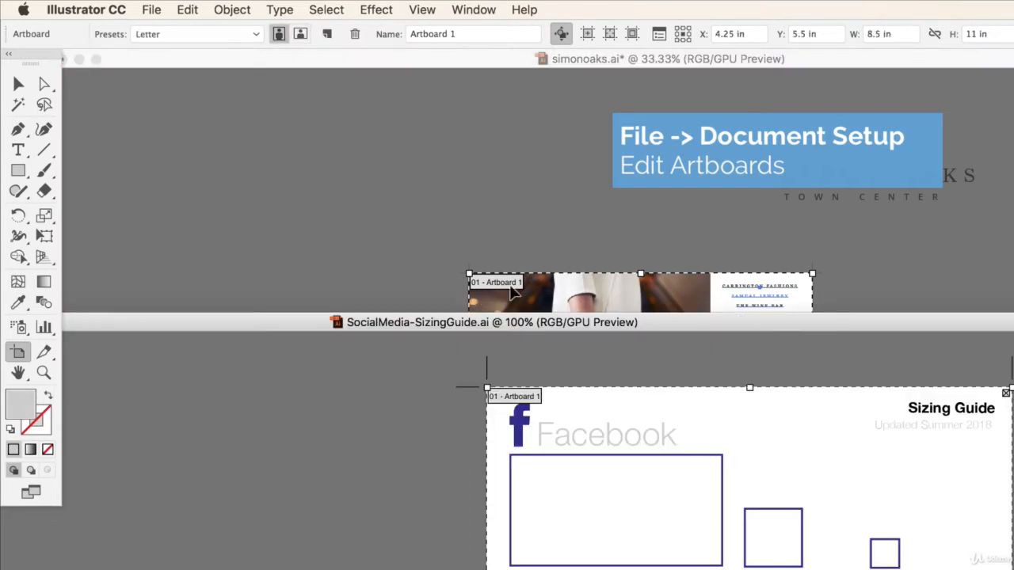
{"action": "left_click", "coordinate": [512, 293]}
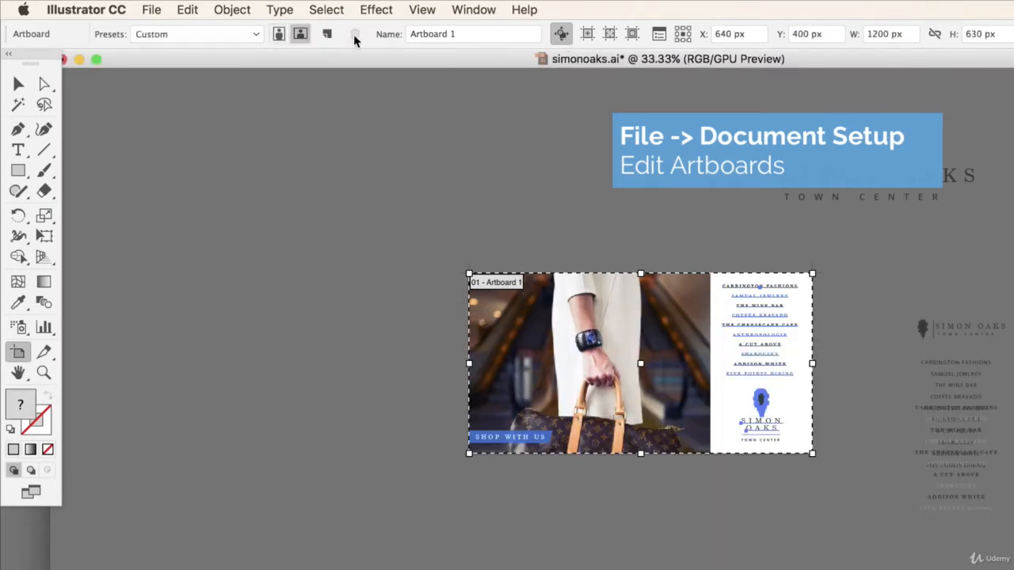
{"action": "left_click", "coordinate": [327, 34]}
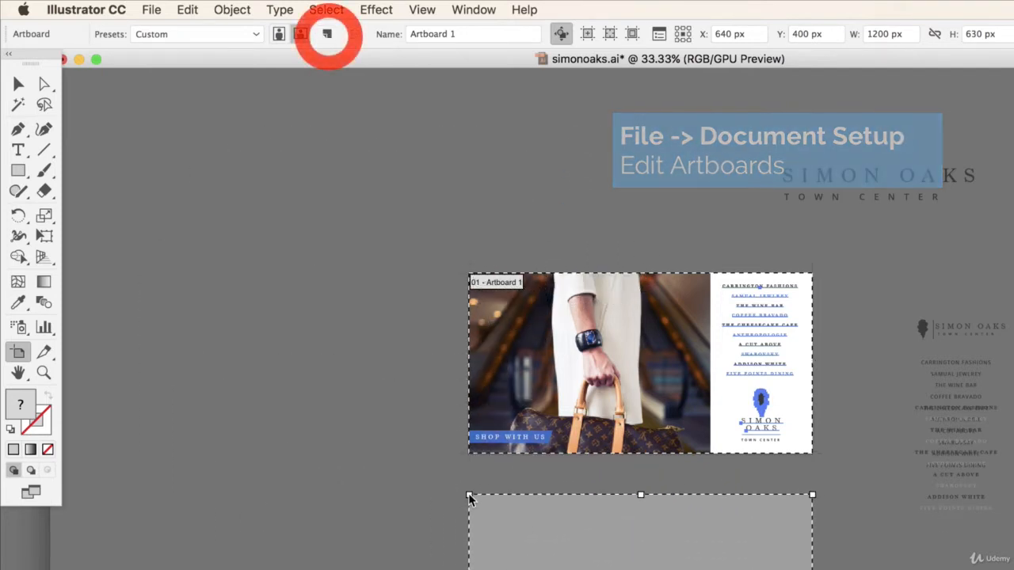
{"action": "left_click", "coordinate": [468, 497]}
{"action": "scroll", "coordinate": [634, 95], "scroll_direction": "down", "scroll_amount": 2}
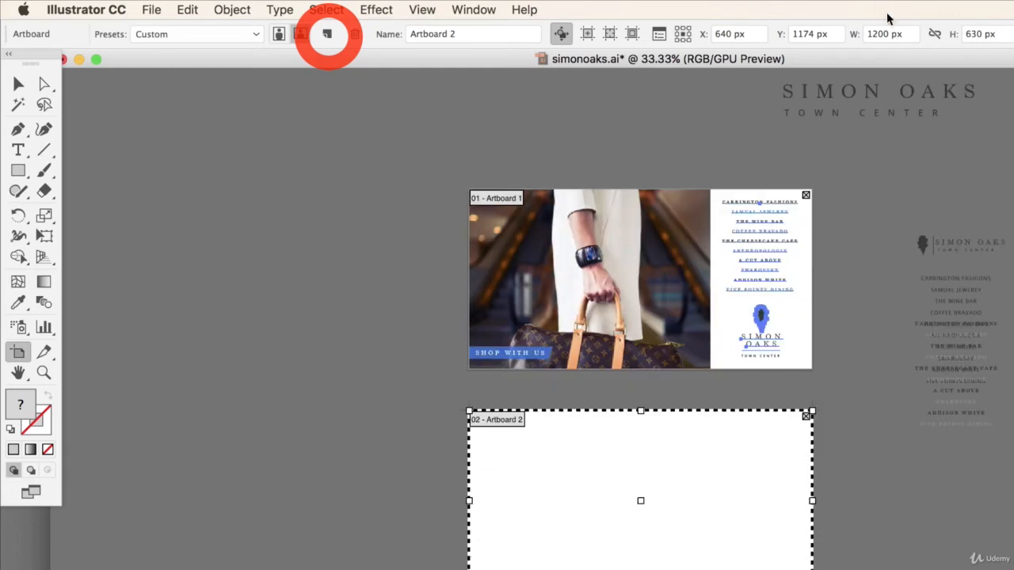
Resize the new artboard to 178 px wide by 180 px high and leave artboard editing.
{"action": "left_click", "coordinate": [885, 35]}
{"action": "type", "text": "178"}
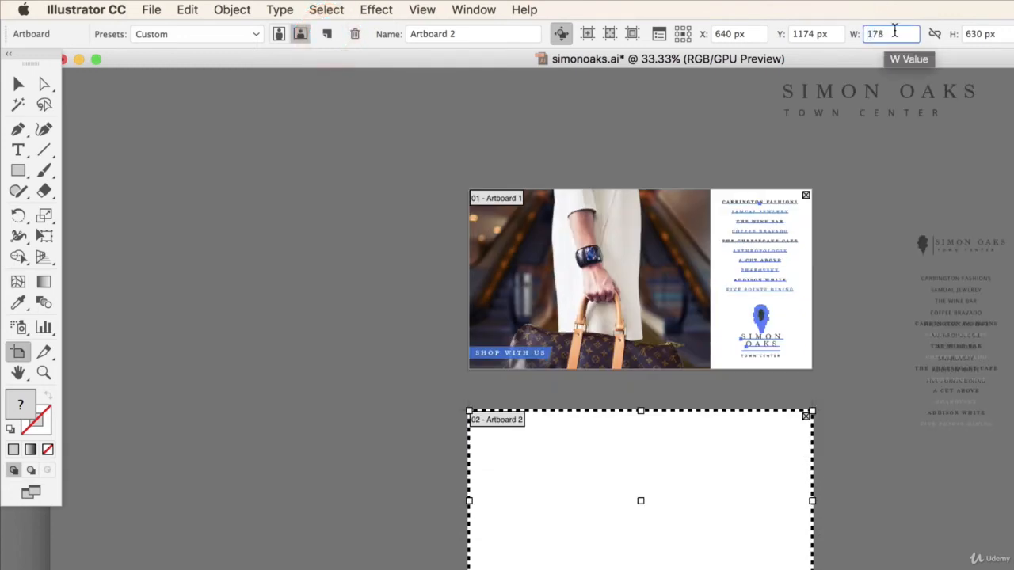
{"action": "left_click", "coordinate": [976, 34]}
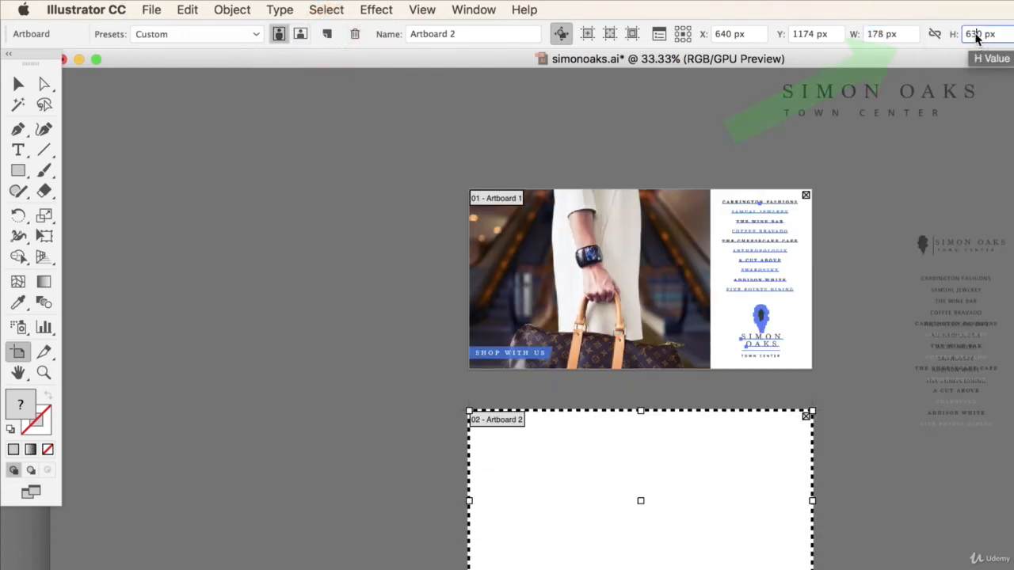
{"action": "type", "text": "180"}
{"action": "key", "text": "Return"}
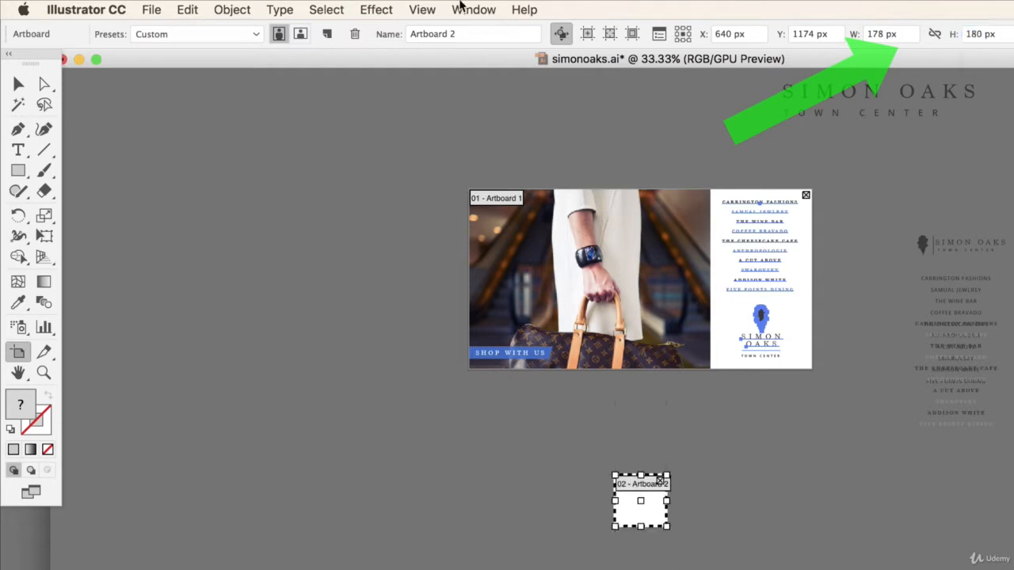
{"action": "left_click", "coordinate": [18, 83]}
{"action": "left_click", "coordinate": [135, 176]}
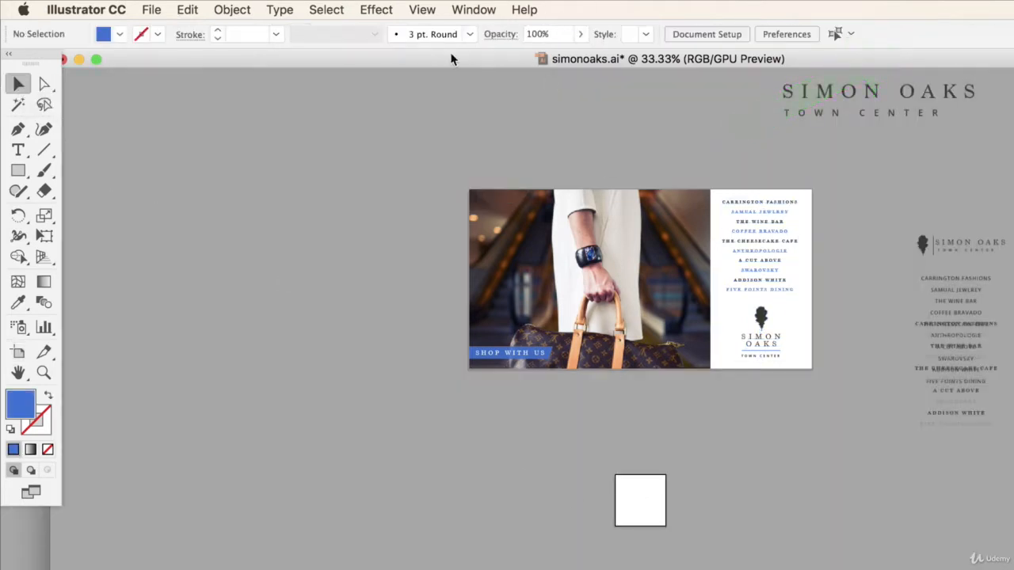
Move the small profile artboard close beneath the post artboard, aligned with its left edge.
{"action": "left_click", "coordinate": [152, 10]}
{"action": "left_click", "coordinate": [184, 384]}
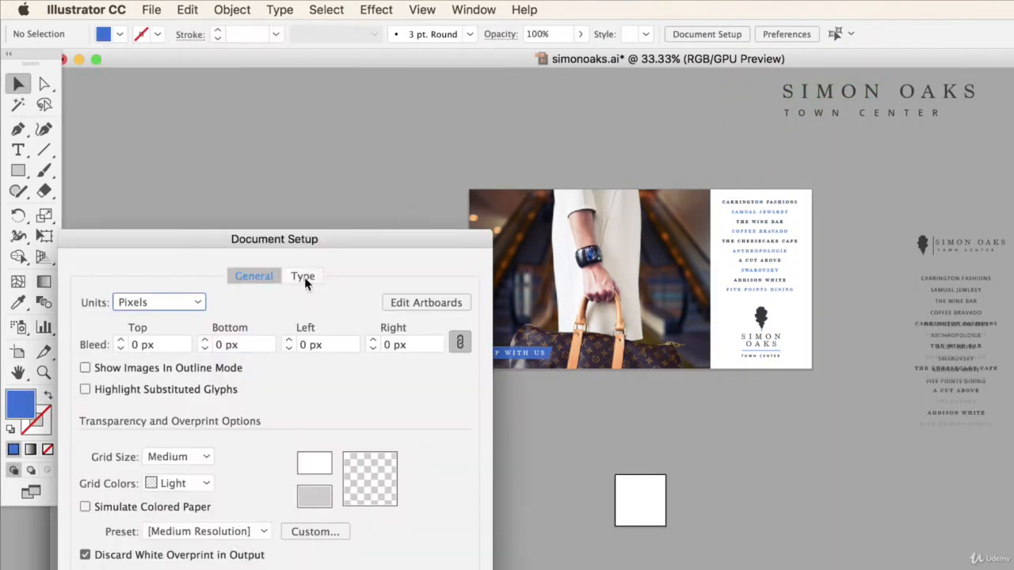
{"action": "left_click", "coordinate": [412, 302]}
{"action": "left_click_drag", "start_coordinate": [654, 505], "coordinate": [509, 446]}
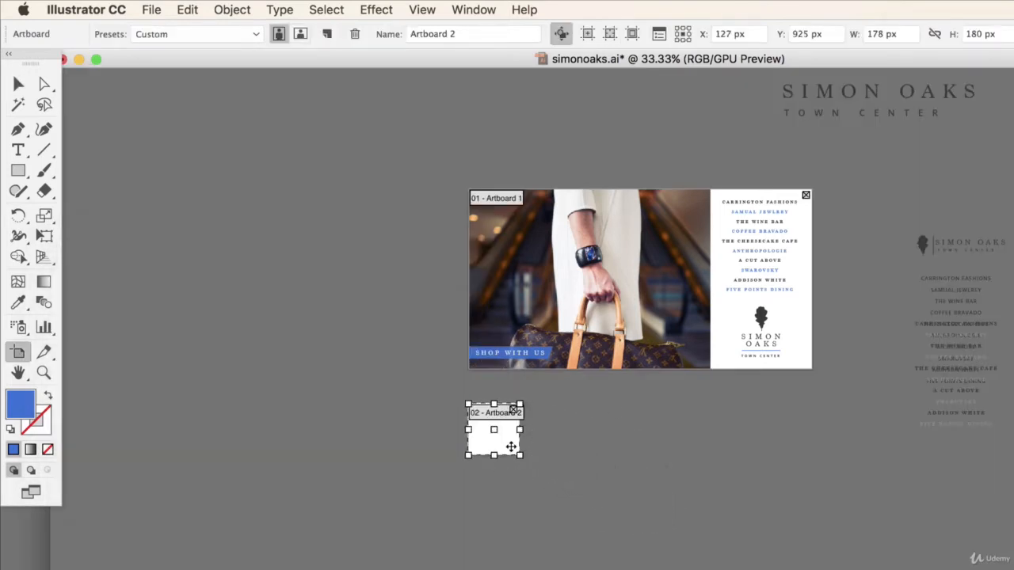
{"action": "left_click", "coordinate": [19, 83]}
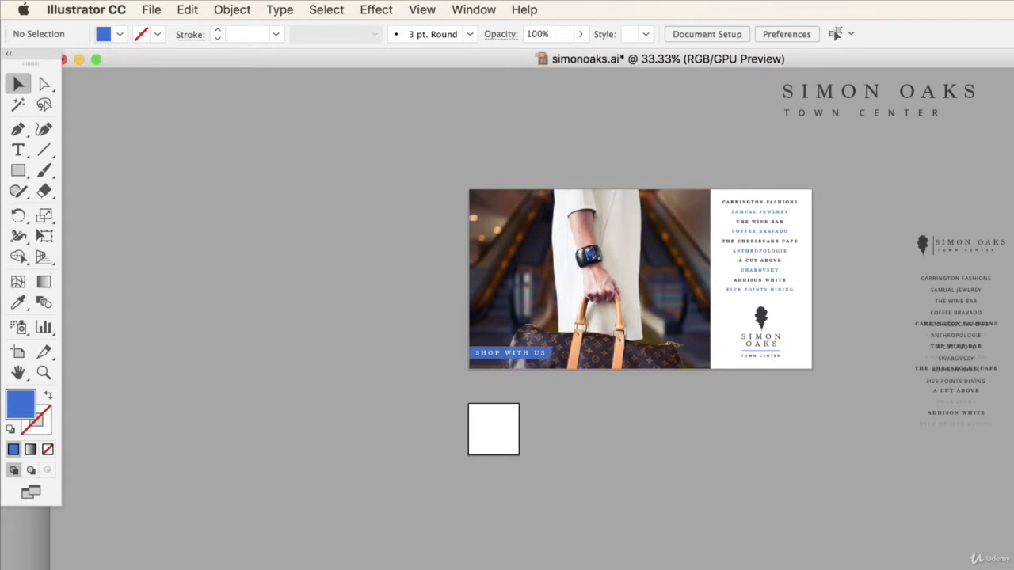
Copy the stacked Simon Oaks logo, without the store list, from the post artboard and place the copy on the small artboard.
{"action": "key", "text": "super+equal"}
{"action": "key", "text": "super+equal"}
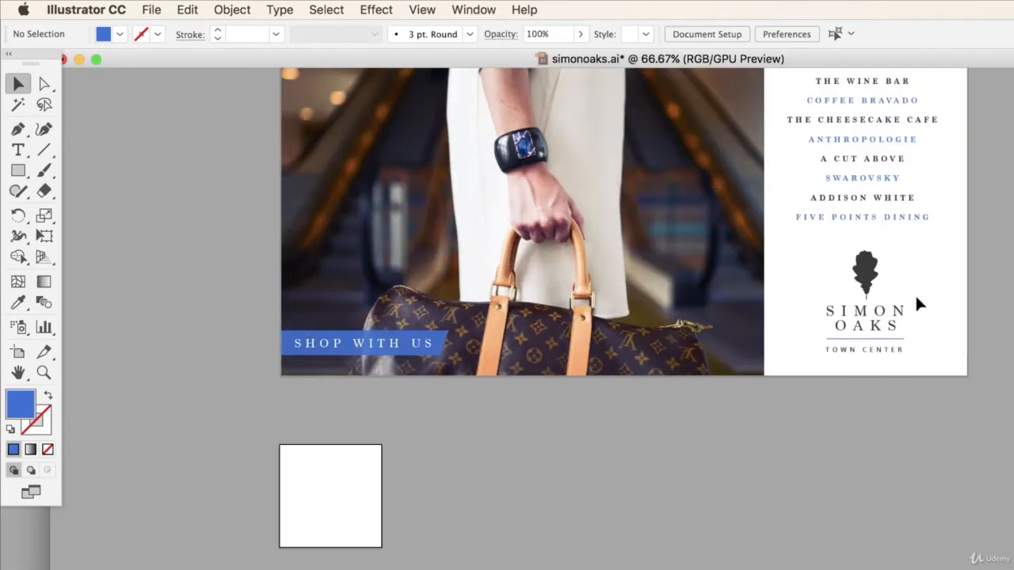
{"action": "left_click", "coordinate": [862, 326]}
{"action": "left_click", "coordinate": [891, 287], "text": "shift"}
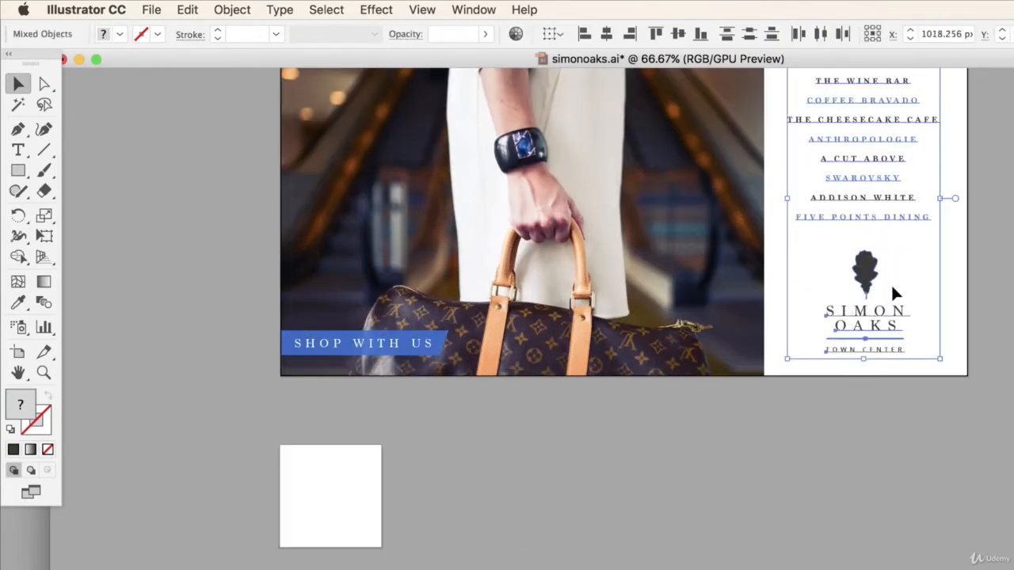
{"action": "left_click", "coordinate": [898, 215], "text": "shift"}
{"action": "key", "text": "super+c"}
{"action": "key", "text": "super+v"}
{"action": "left_click_drag", "start_coordinate": [648, 337], "coordinate": [443, 569]}
{"action": "left_click", "coordinate": [493, 554]}
{"action": "left_click", "coordinate": [365, 565]}
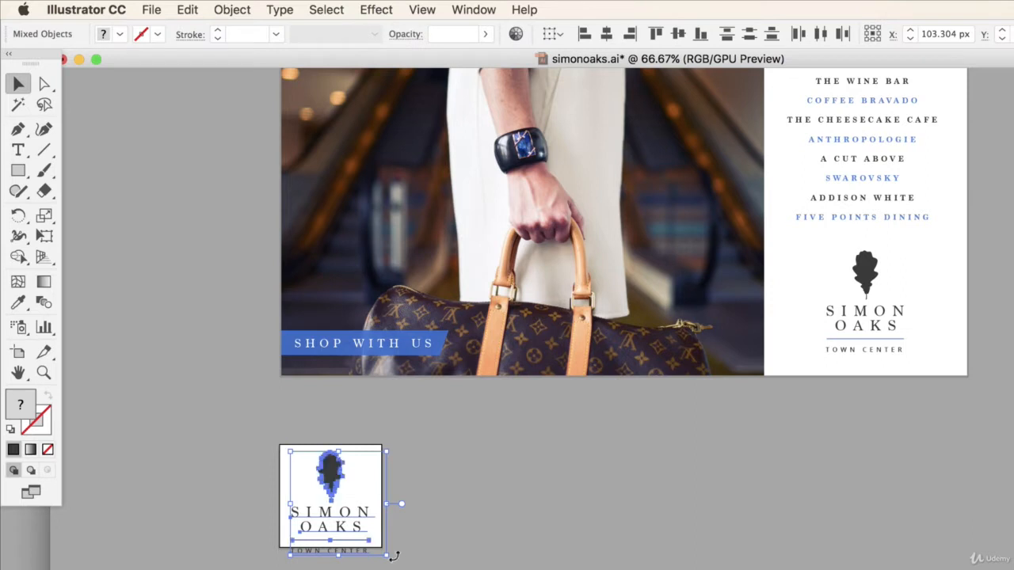
Scale the copied logo down to fit inside the profile artboard and nudge it to the centre.
{"action": "left_click_drag", "start_coordinate": [386, 554], "coordinate": [371, 532]}
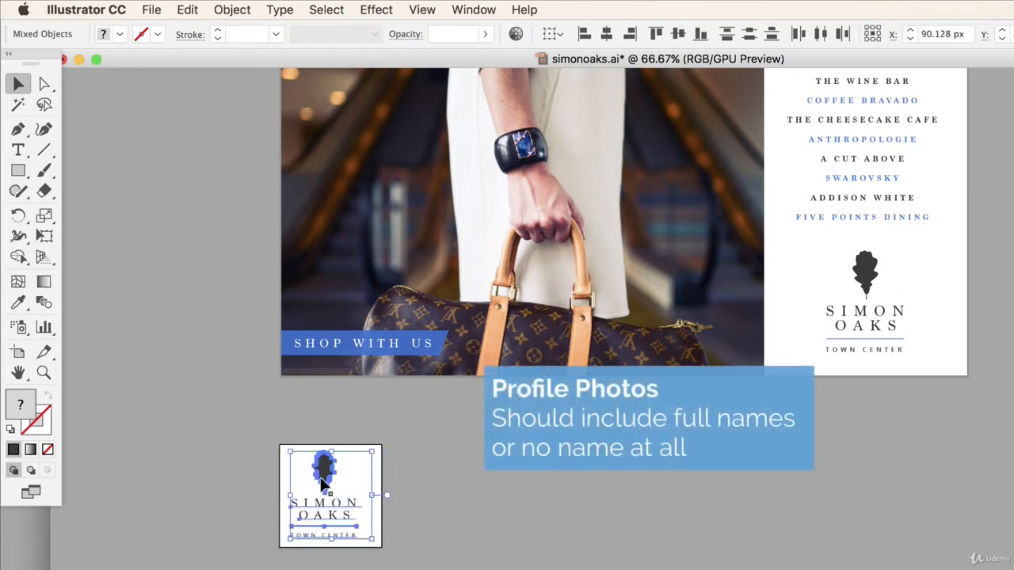
{"action": "left_click_drag", "start_coordinate": [289, 461], "coordinate": [376, 559]}
{"action": "left_click", "coordinate": [235, 468]}
{"action": "key", "text": "Right"}
{"action": "key", "text": "Right"}
{"action": "key", "text": "Right"}
{"action": "key", "text": "Right"}
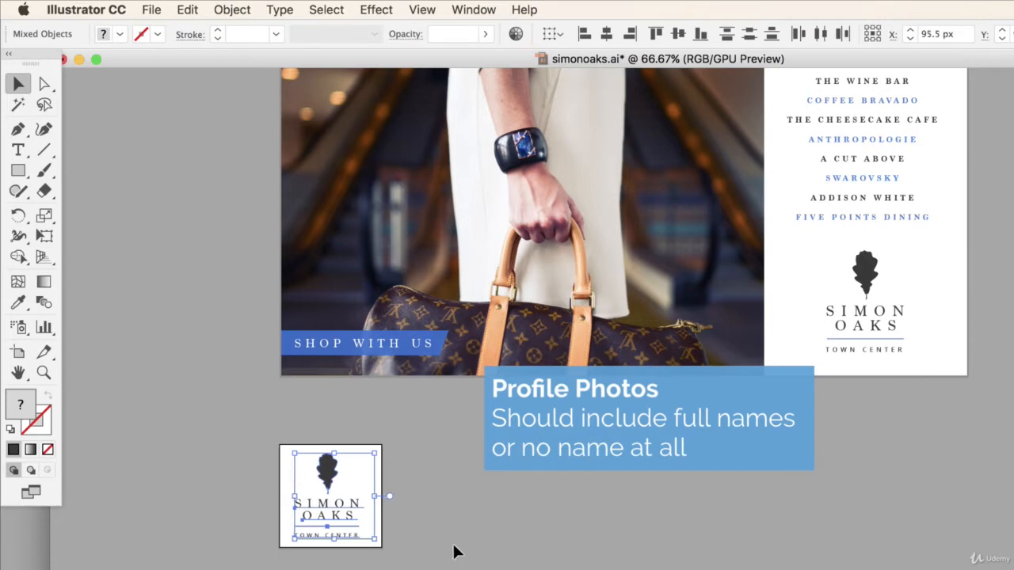
{"action": "left_click", "coordinate": [532, 567]}
{"action": "left_click_drag", "start_coordinate": [283, 475], "coordinate": [362, 554]}
{"action": "left_click", "coordinate": [498, 512]}
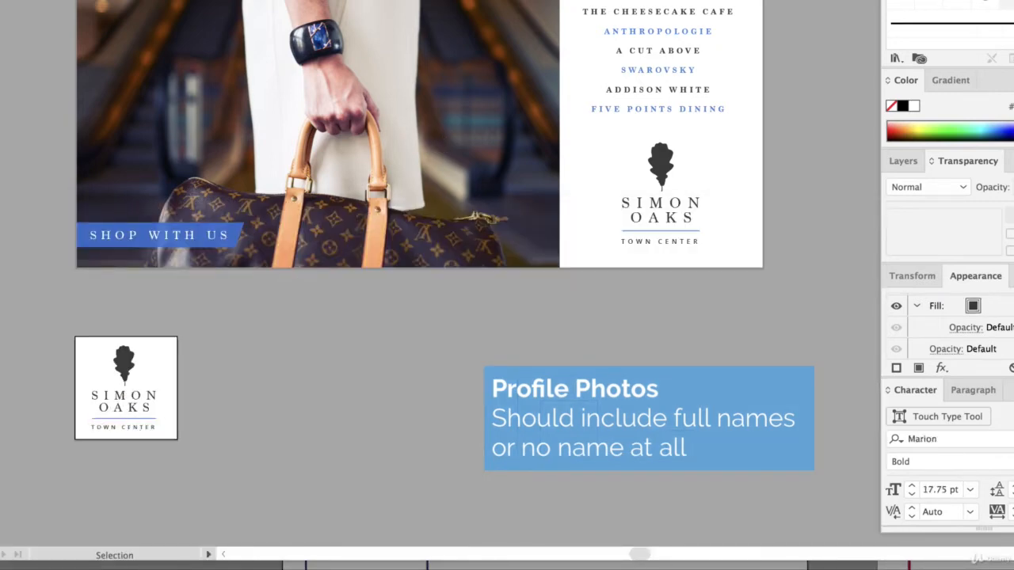
Check the Facebook profile image sizes in SocialMedia-SizingGuide.ai and view the profile logo at reduced scale.
{"action": "left_click", "coordinate": [1, 2]}
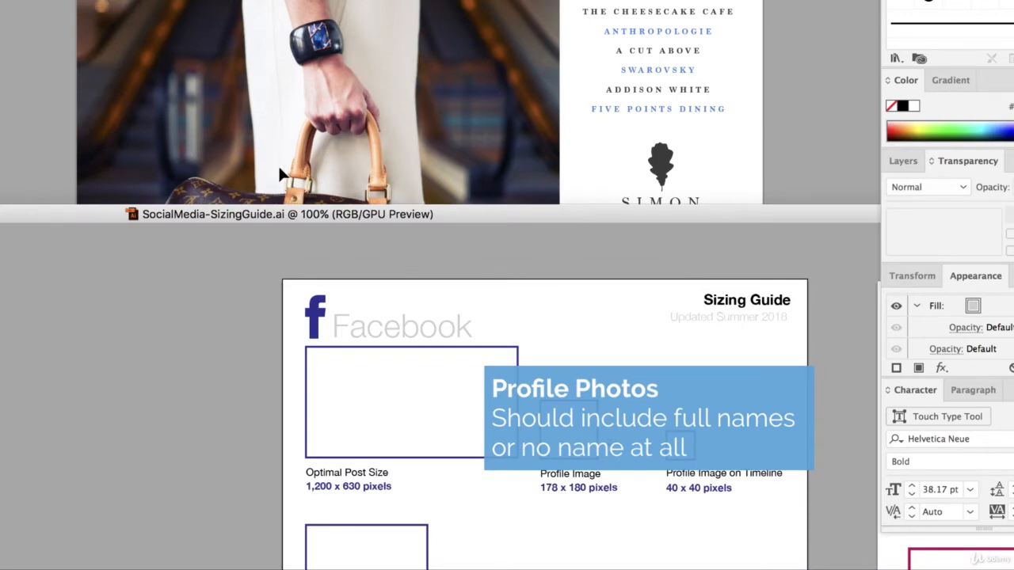
{"action": "left_click", "coordinate": [279, 172]}
{"action": "left_click", "coordinate": [697, 565]}
{"action": "left_click", "coordinate": [261, 182]}
{"action": "key", "text": "a"}
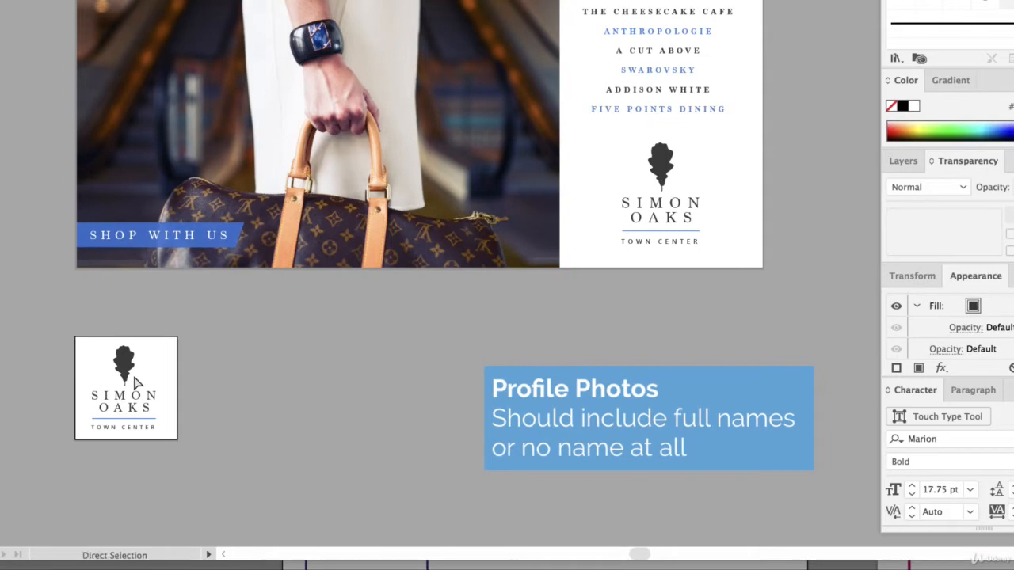
{"action": "key", "text": "super+minus"}
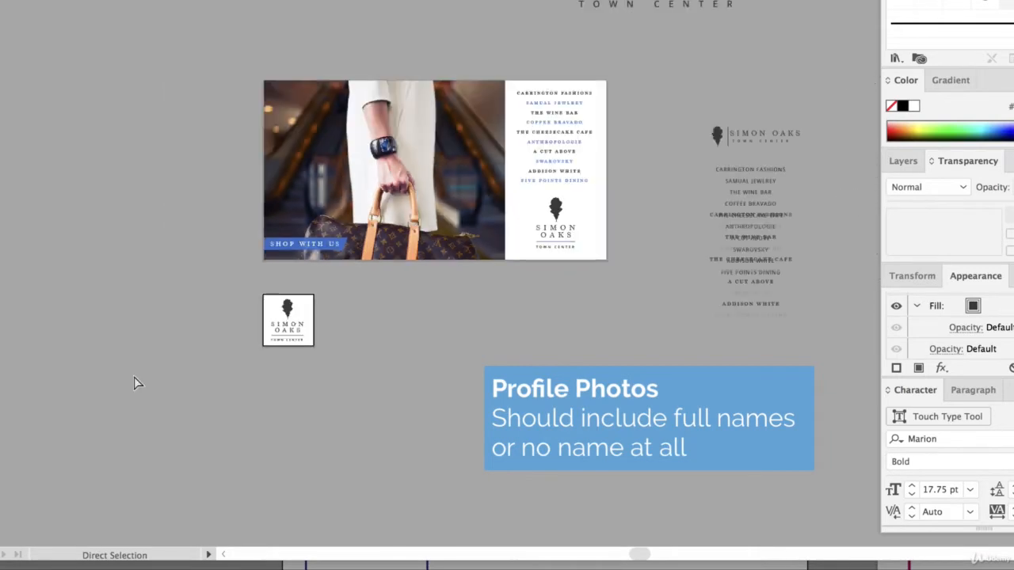
{"action": "key", "text": "super+plus"}
{"action": "key", "text": "super+plus"}
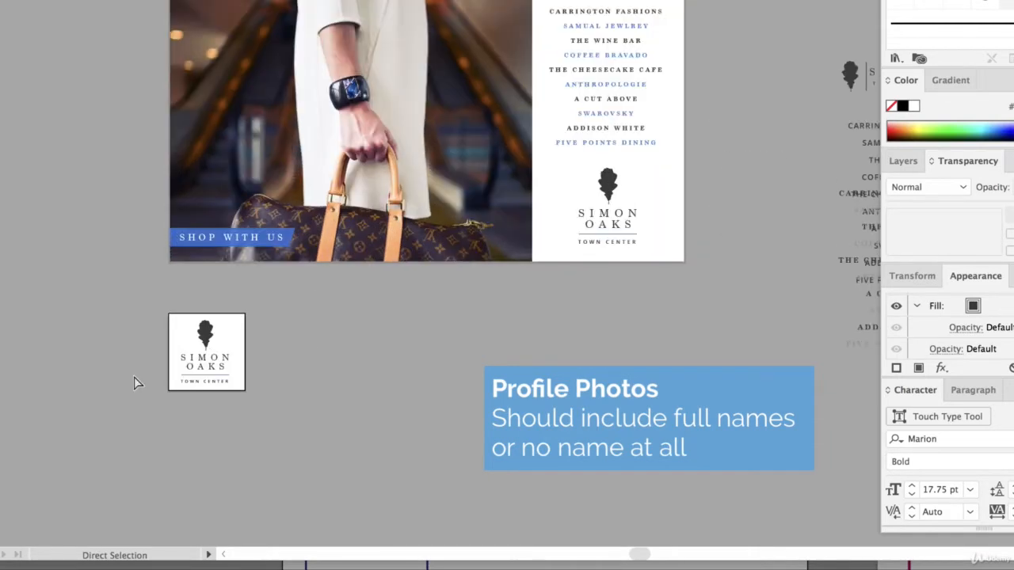
Duplicate the profile logo beside its artboard and delete the copy's text and line, keeping only the leaf.
{"action": "key", "text": "v"}
{"action": "left_click", "coordinate": [239, 488]}
{"action": "key", "text": "super+alt+a"}
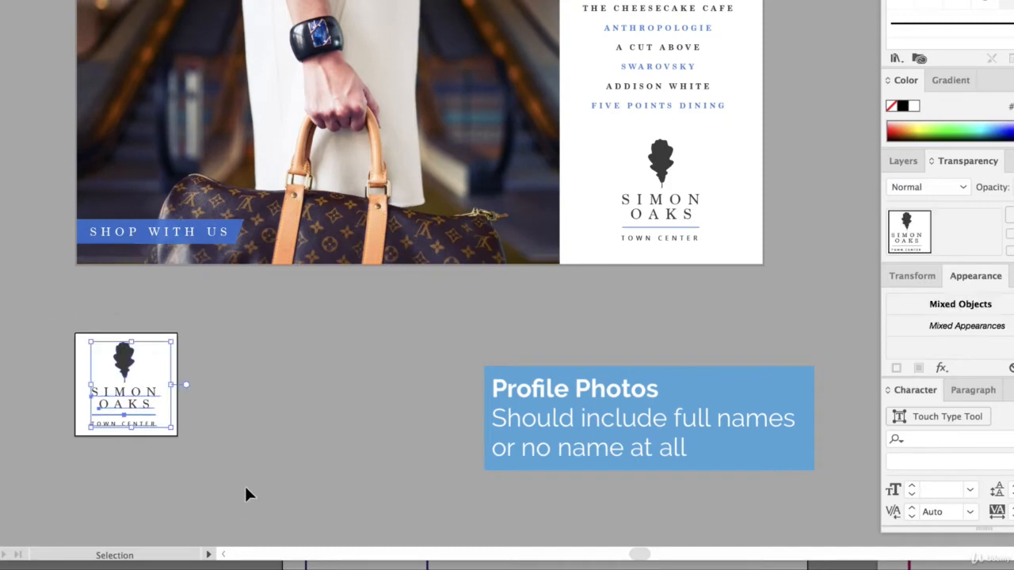
{"action": "key", "text": "super+c"}
{"action": "key", "text": "super+v"}
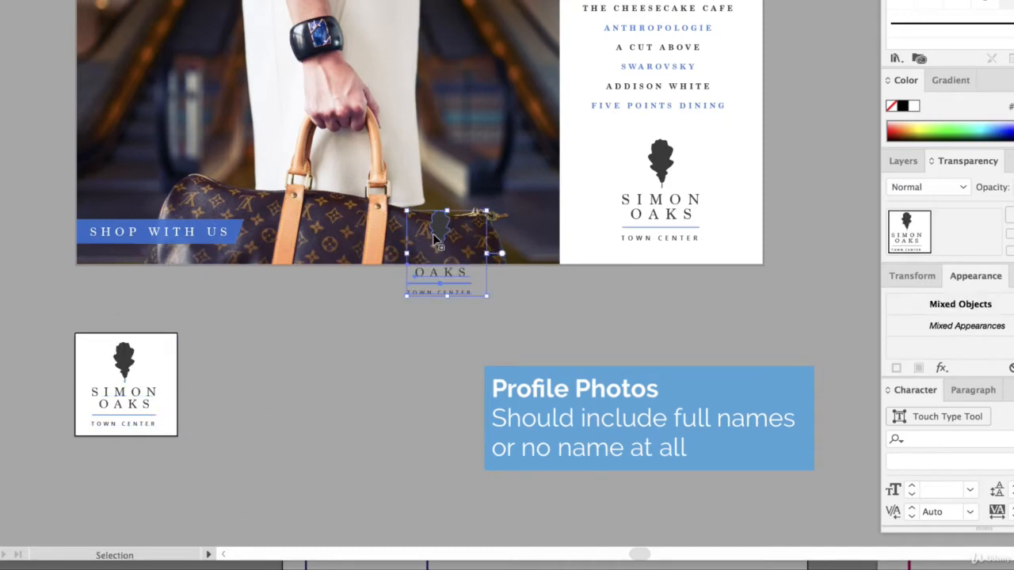
{"action": "left_click_drag", "start_coordinate": [433, 233], "coordinate": [293, 352]}
{"action": "left_click", "coordinate": [356, 457]}
{"action": "left_click", "coordinate": [280, 382]}
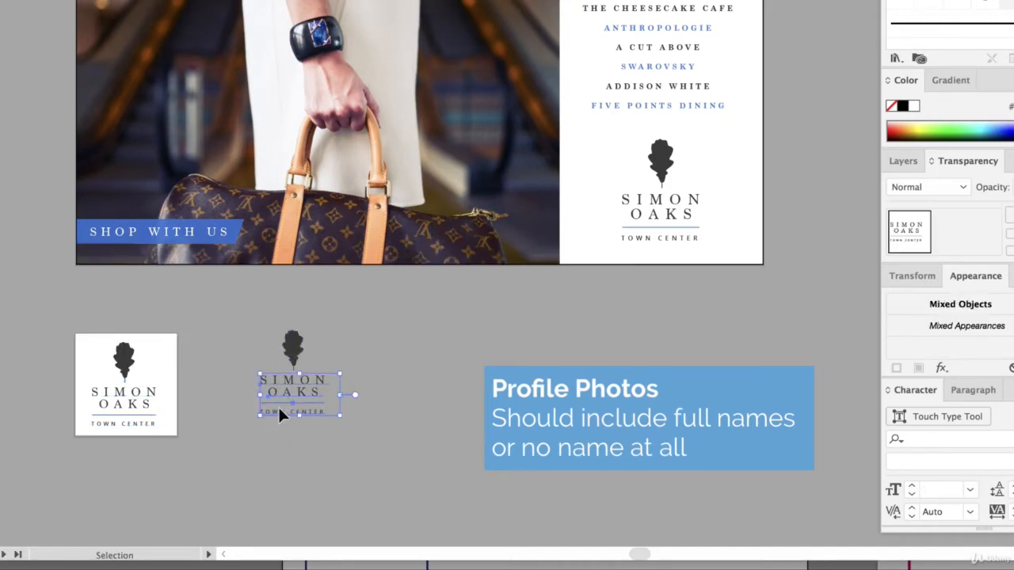
{"action": "key", "text": "Delete"}
Try the enlarged leaf alone, centred in the profile artboard, with the full logo moved off to the left.
{"action": "left_click", "coordinate": [290, 351]}
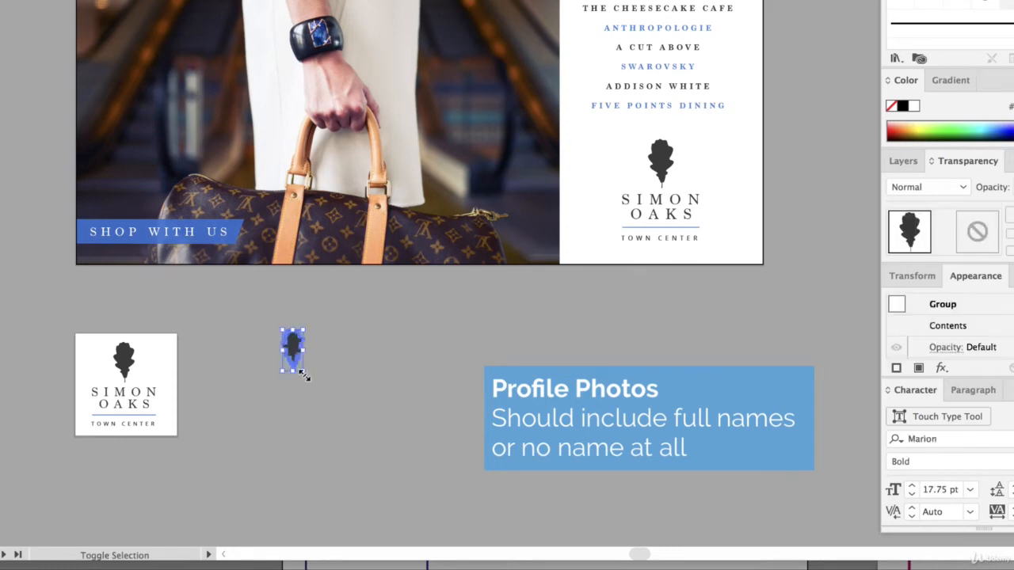
{"action": "left_click_drag", "start_coordinate": [304, 370], "coordinate": [202, 370]}
{"action": "left_click_drag", "start_coordinate": [2, 321], "coordinate": [154, 448]}
{"action": "left_click_drag", "start_coordinate": [125, 363], "coordinate": [7, 361]}
{"action": "left_click_drag", "start_coordinate": [251, 396], "coordinate": [148, 360]}
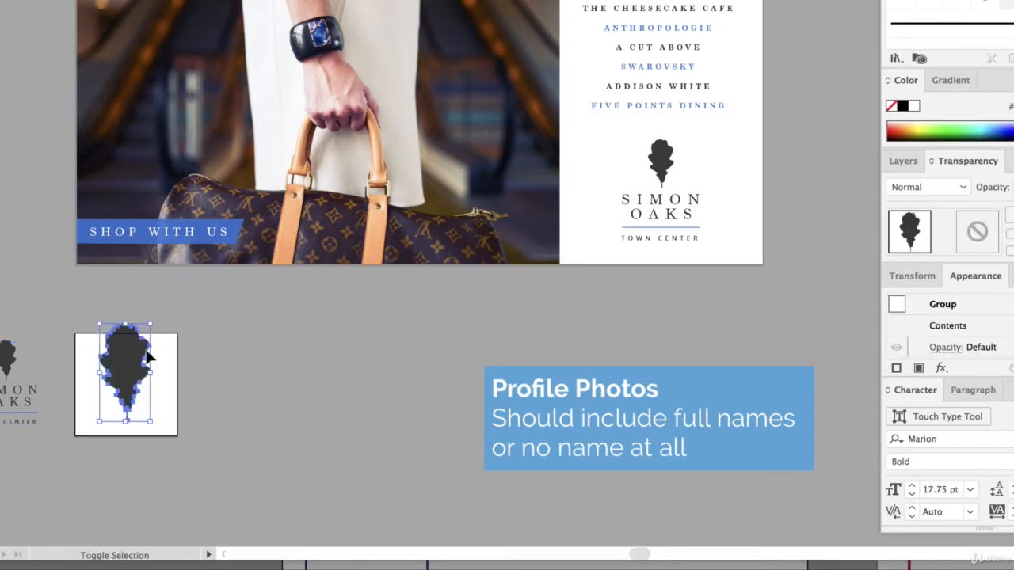
{"action": "left_click_drag", "start_coordinate": [148, 326], "coordinate": [144, 338]}
{"action": "left_click_drag", "start_coordinate": [132, 353], "coordinate": [136, 362]}
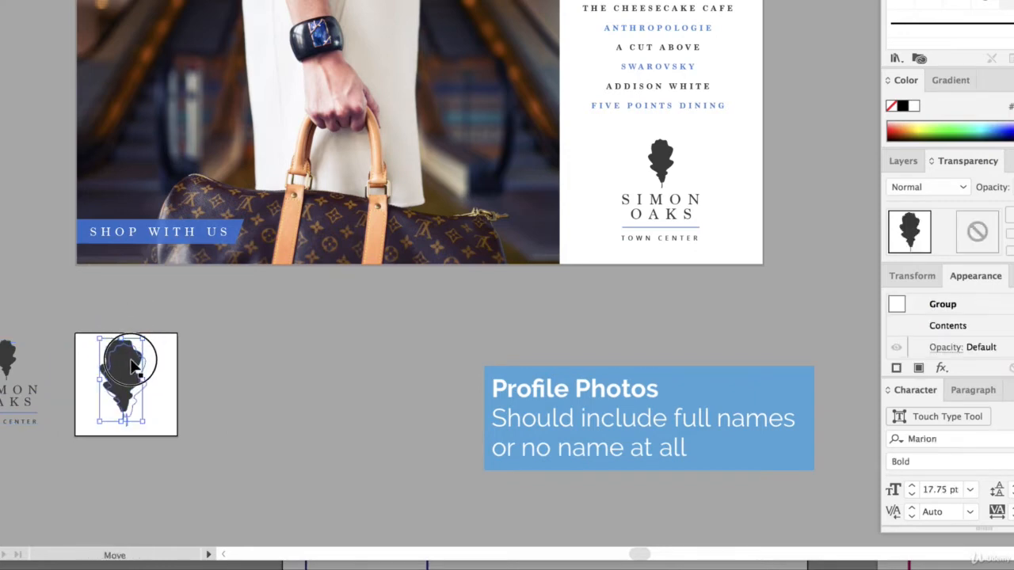
{"action": "left_click", "coordinate": [255, 353]}
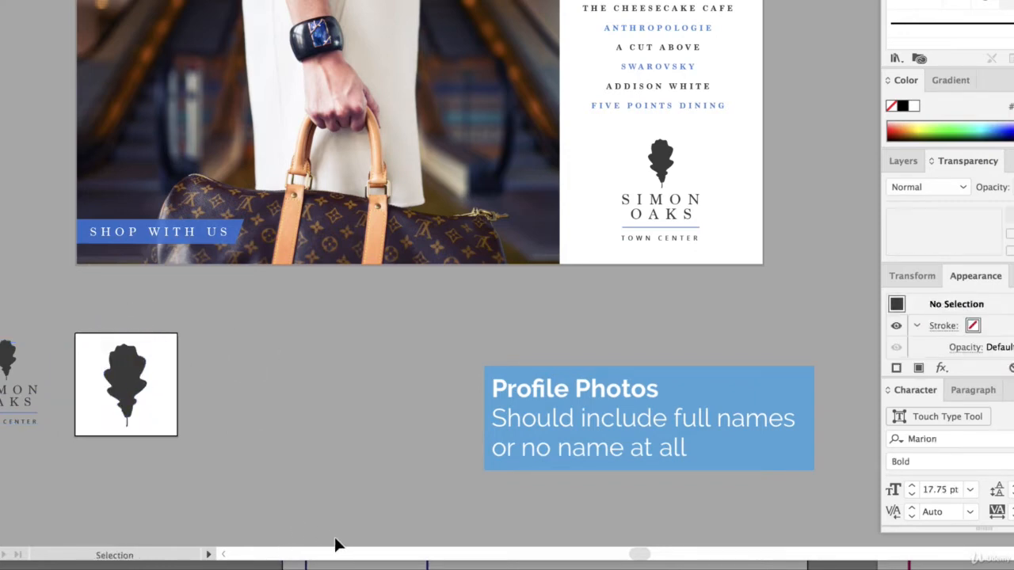
Undo the swap of leaf and full logo, and delete the enlarged leaf beside the profile artboard.
{"action": "key", "text": "ctrl+z"}
{"action": "key", "text": "ctrl+z"}
{"action": "key", "text": "ctrl+z"}
{"action": "key", "text": "ctrl+z"}
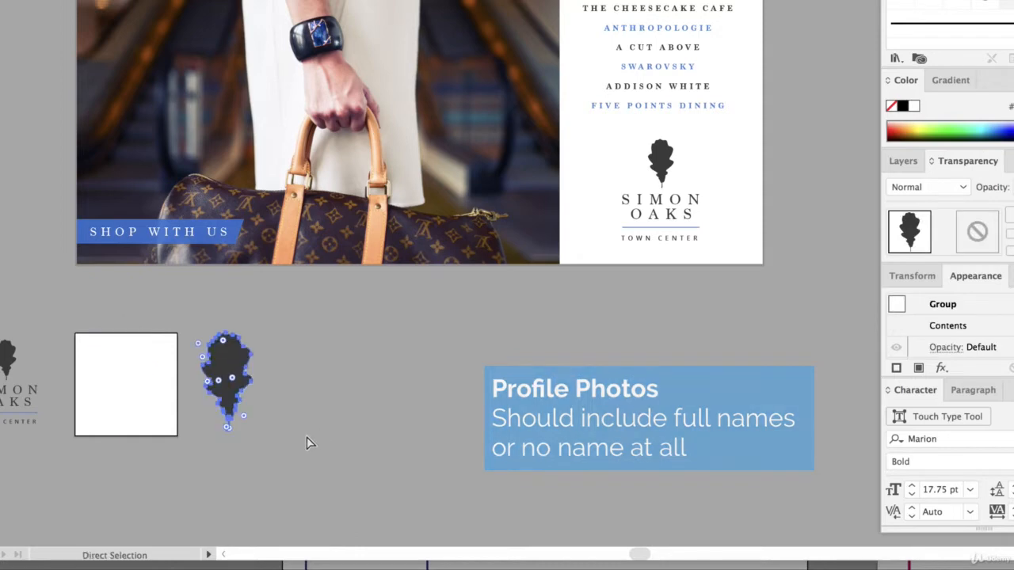
{"action": "key", "text": "ctrl+z"}
{"action": "left_click", "coordinate": [282, 391]}
{"action": "left_click", "coordinate": [232, 373]}
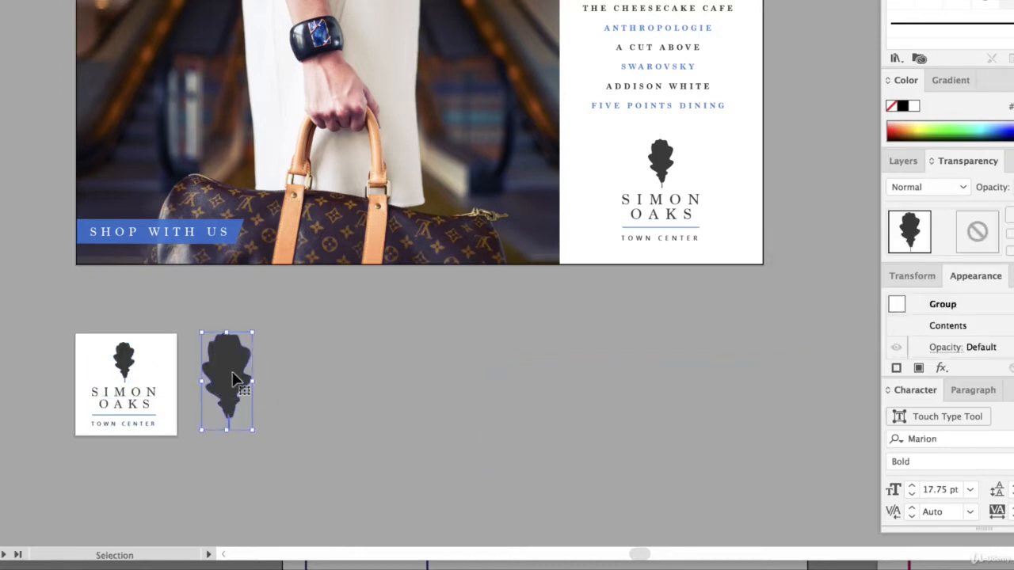
{"action": "key", "text": "Delete"}
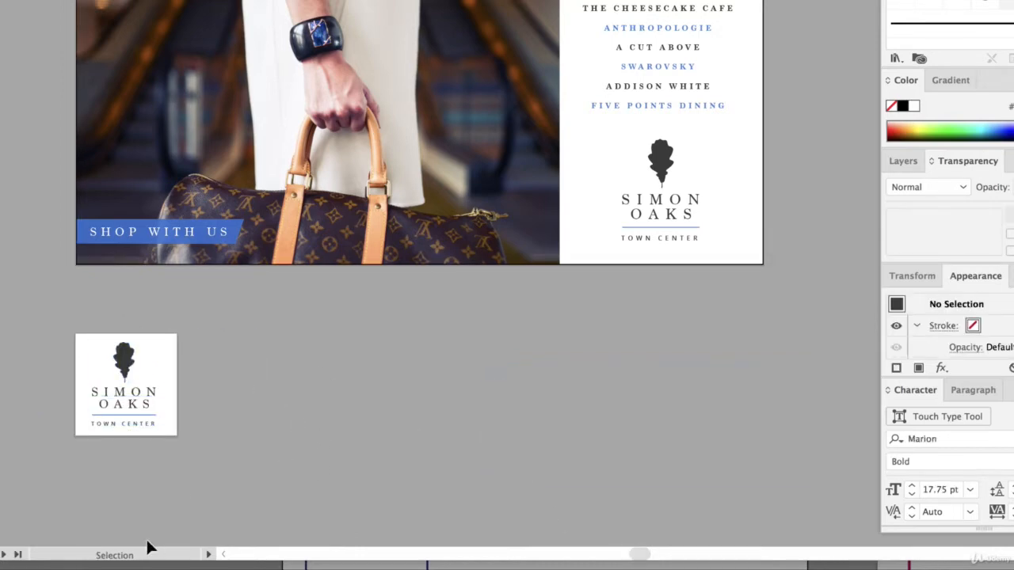
Check the Facebook shared link thumbnail size in SocialMedia-SizingGuide.ai.
{"action": "left_click", "coordinate": [411, 564]}
{"action": "scroll", "coordinate": [552, 487], "scroll_direction": "down", "scroll_amount": 2}
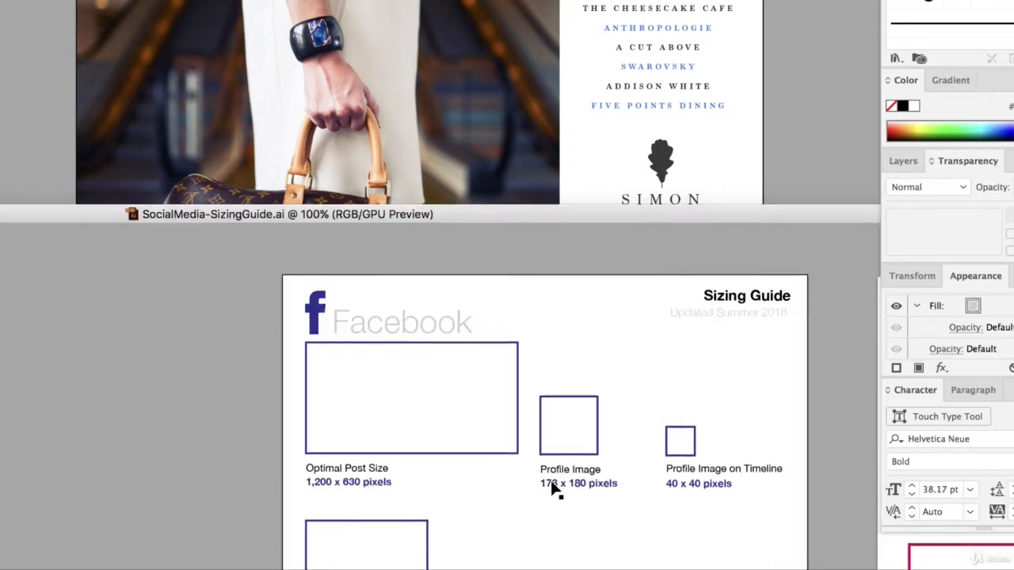
{"action": "scroll", "coordinate": [430, 494], "scroll_direction": "down", "scroll_amount": 3}
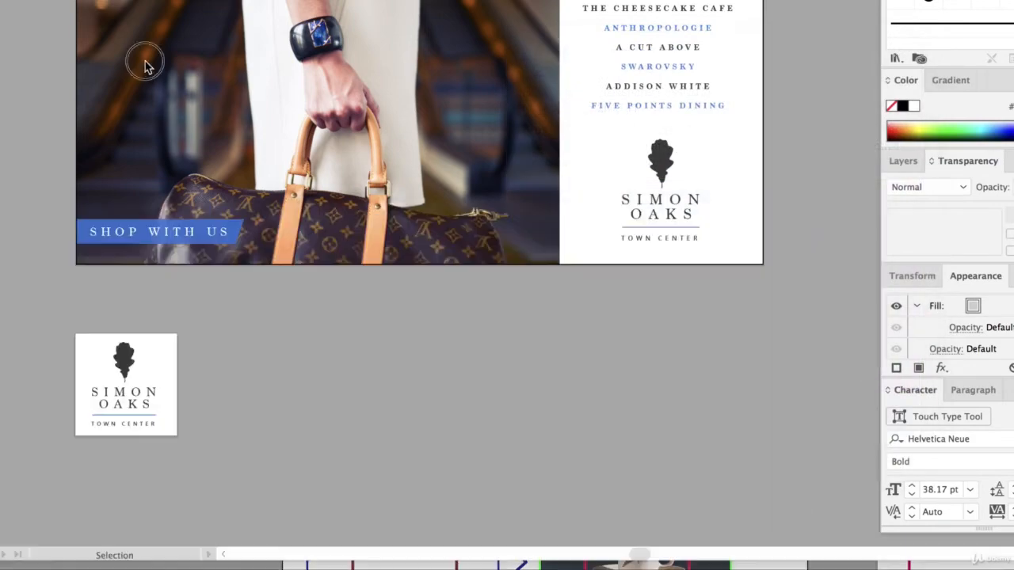
Switch back to simonoaks.ai, edit the document's artboards and add a new artboard to the right of the profile image artboard.
{"action": "left_click", "coordinate": [145, 61]}
{"action": "left_click", "coordinate": [2, 2]}
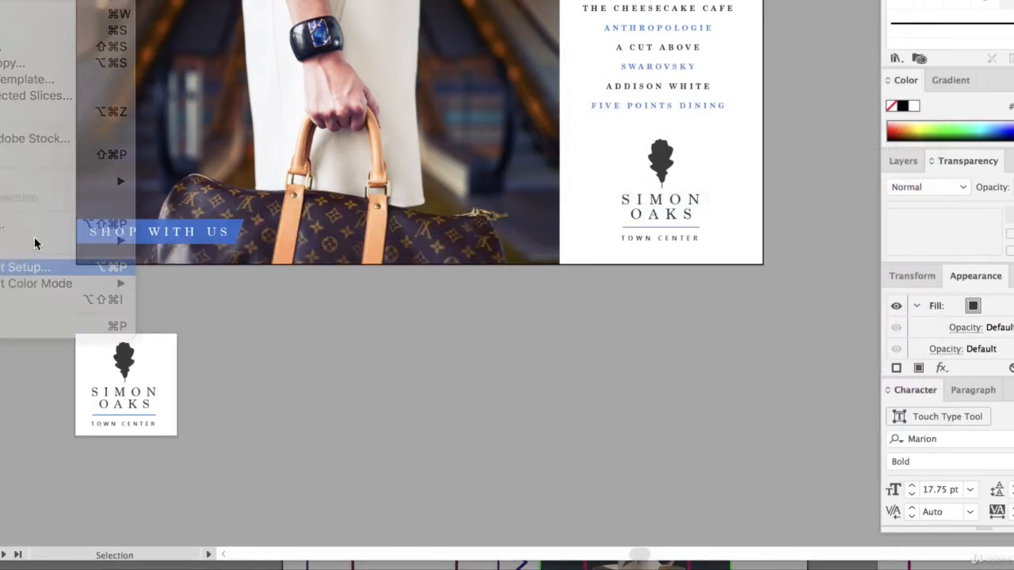
{"action": "left_click", "coordinate": [31, 266]}
{"action": "left_click", "coordinate": [223, 198]}
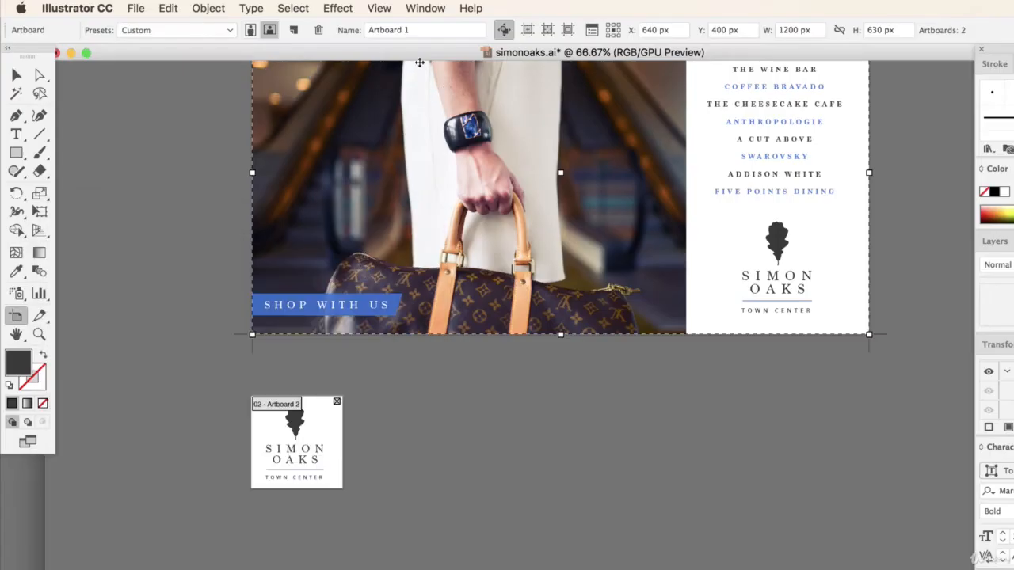
{"action": "left_click", "coordinate": [294, 30]}
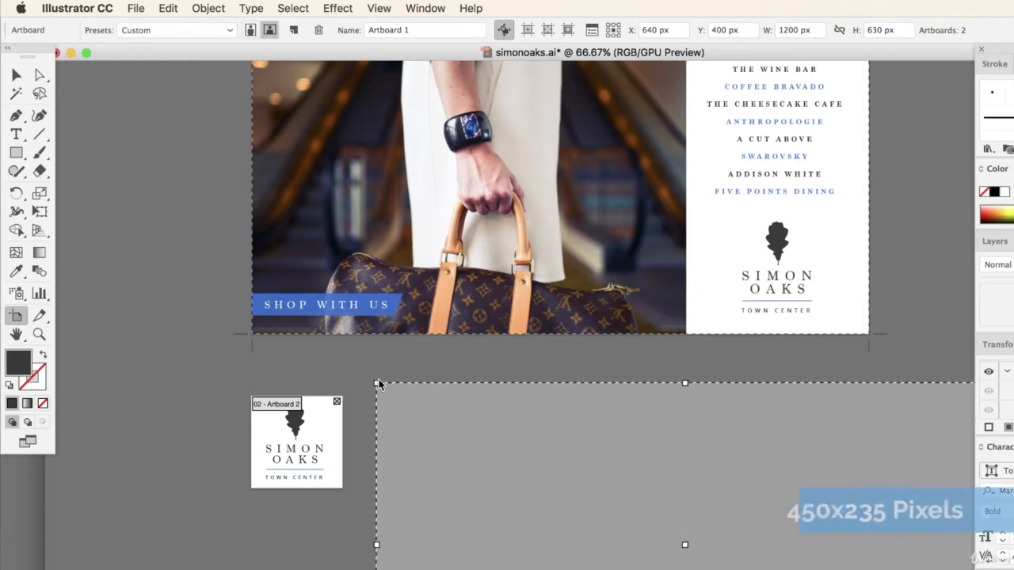
{"action": "left_click", "coordinate": [682, 559]}
Set the new artboard's width to 450 px and its height to 235 px.
{"action": "left_click", "coordinate": [803, 31]}
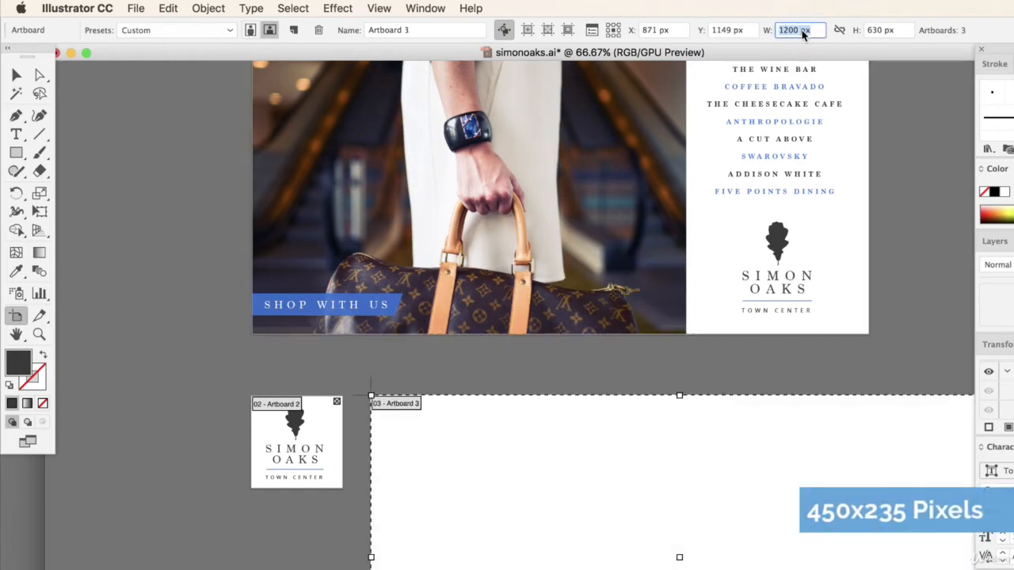
{"action": "type", "text": "455"}
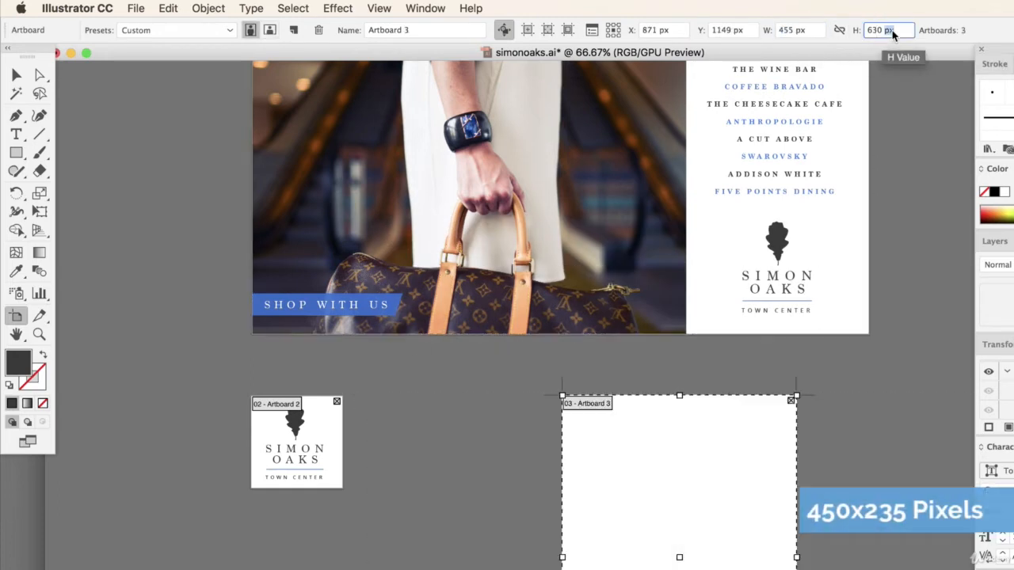
{"action": "key", "text": "Return"}
{"action": "left_click", "coordinate": [795, 30]}
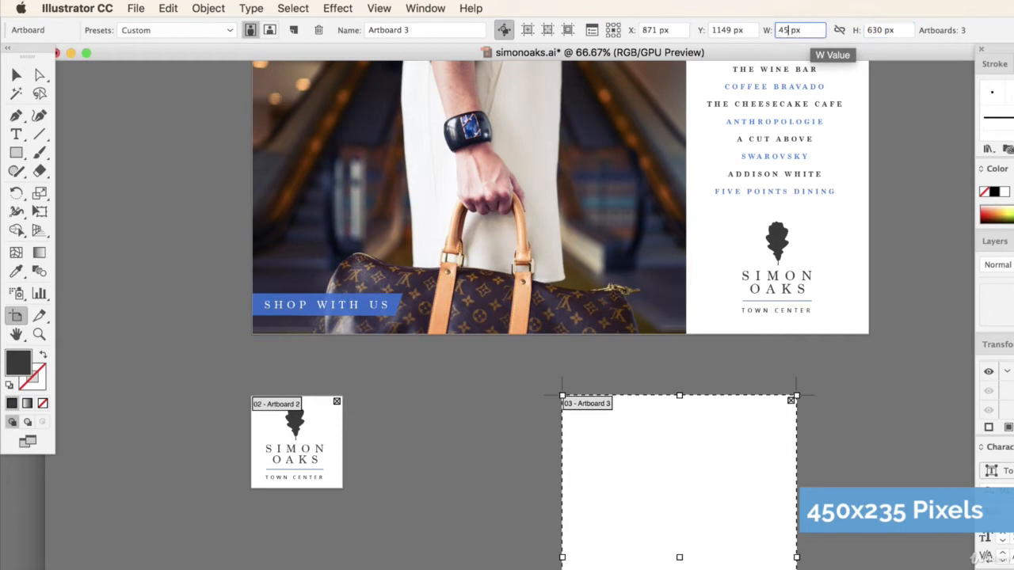
{"action": "type", "text": "0"}
{"action": "left_click", "coordinate": [877, 30]}
{"action": "type", "text": "235"}
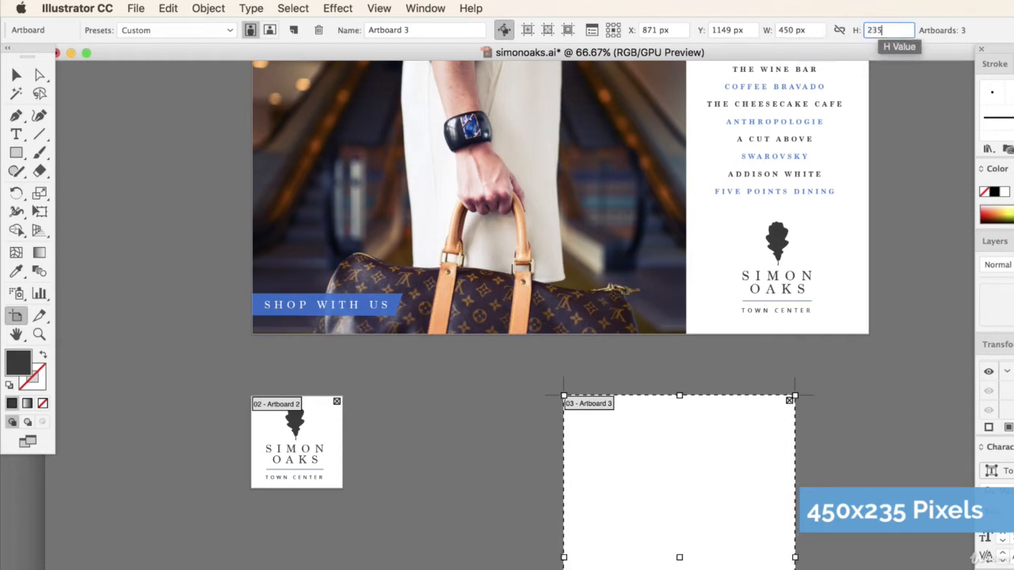
{"action": "key", "text": "Return"}
Recheck the thumbnail size in the sizing guide, move the new artboard directly beside the profile artboard and leave artboard editing.
{"action": "left_click", "coordinate": [510, 562]}
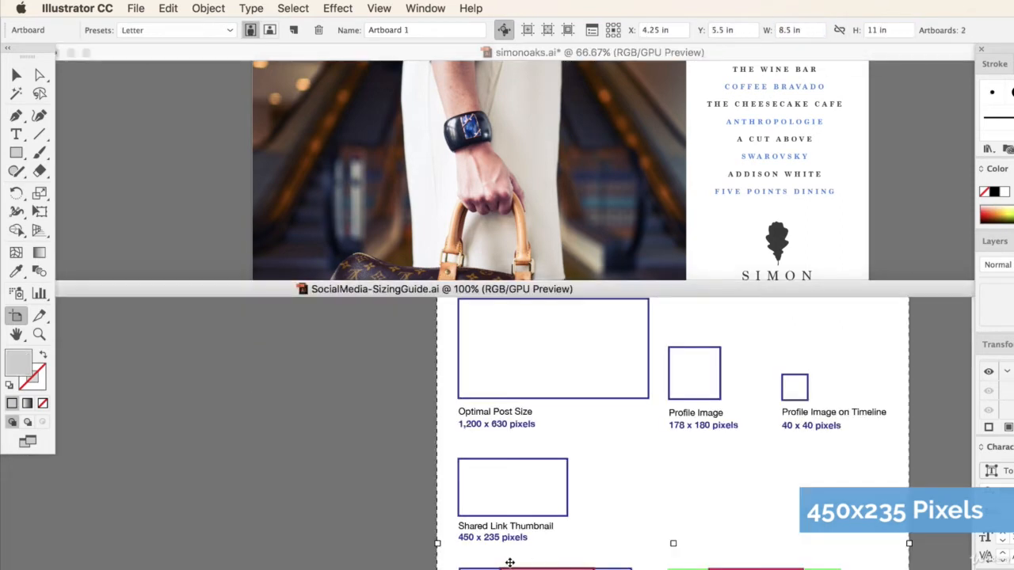
{"action": "left_click", "coordinate": [674, 268]}
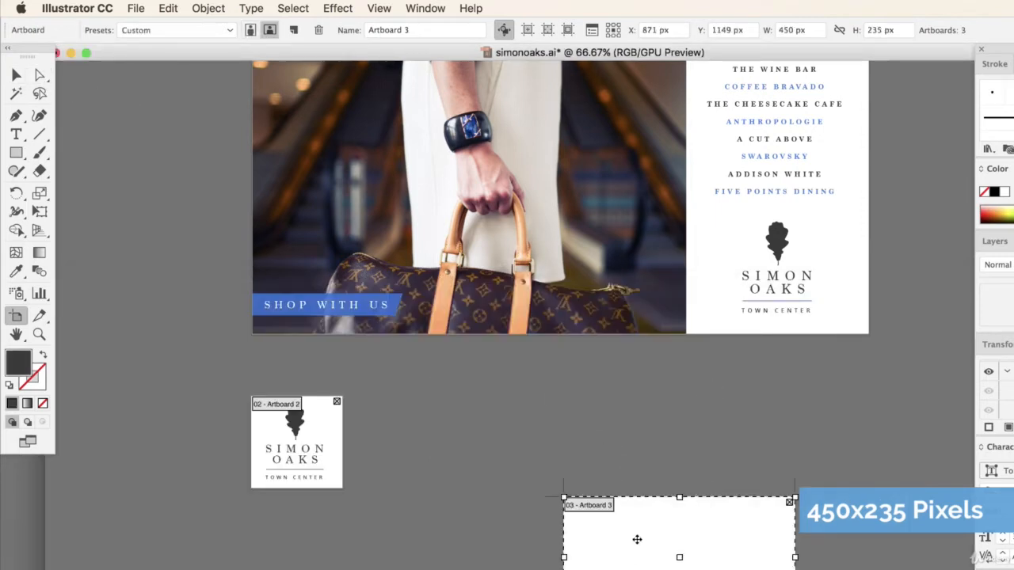
{"action": "left_click_drag", "start_coordinate": [638, 539], "coordinate": [445, 437]}
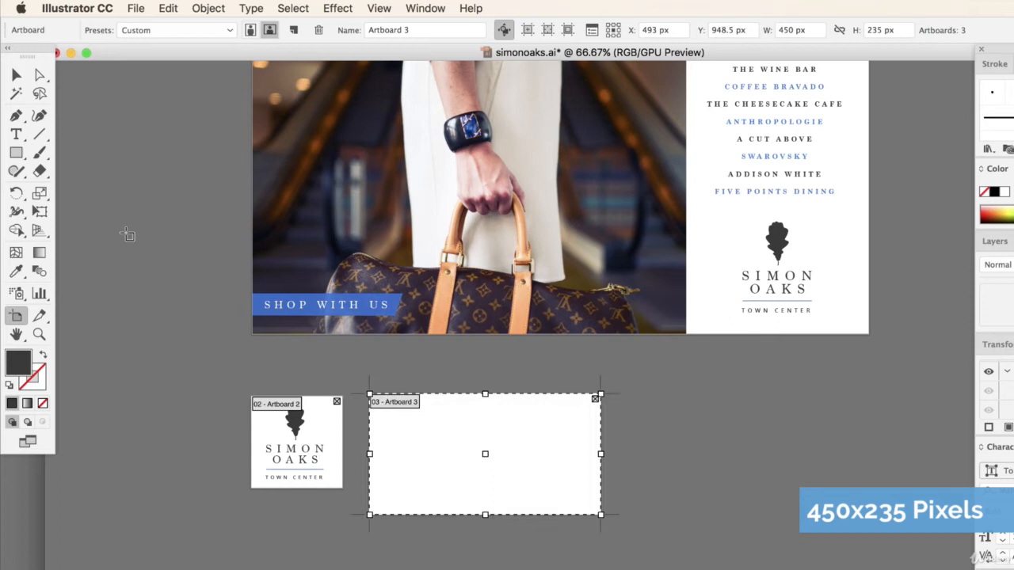
{"action": "left_click", "coordinate": [15, 74]}
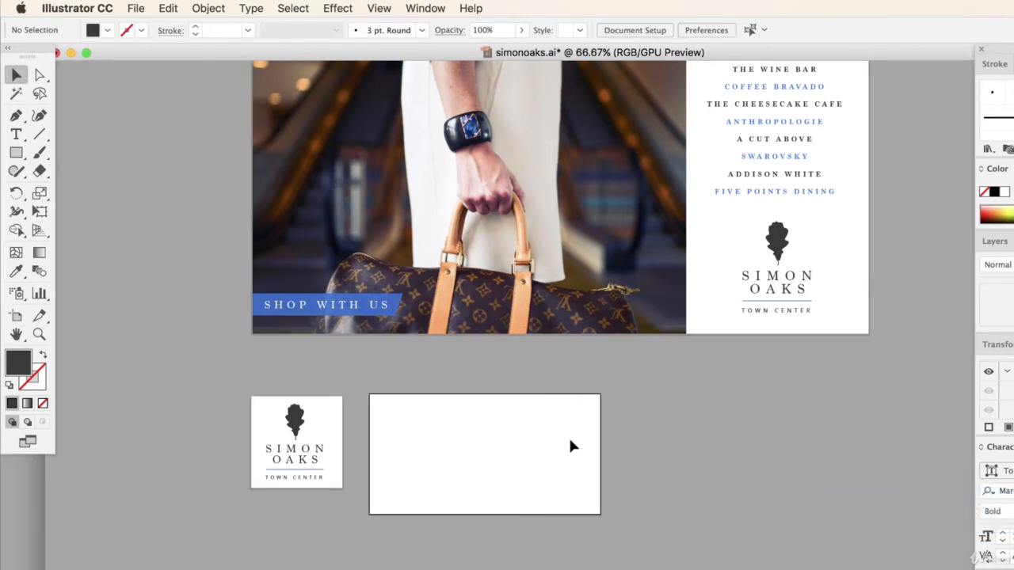
Duplicate the post's handbag photo and scale the copy to about 368 px wide at the thumbnail artboard's left edge.
{"action": "scroll", "coordinate": [663, 440], "scroll_direction": "up", "scroll_amount": 1}
{"action": "scroll", "coordinate": [657, 487], "scroll_direction": "up", "scroll_amount": 2}
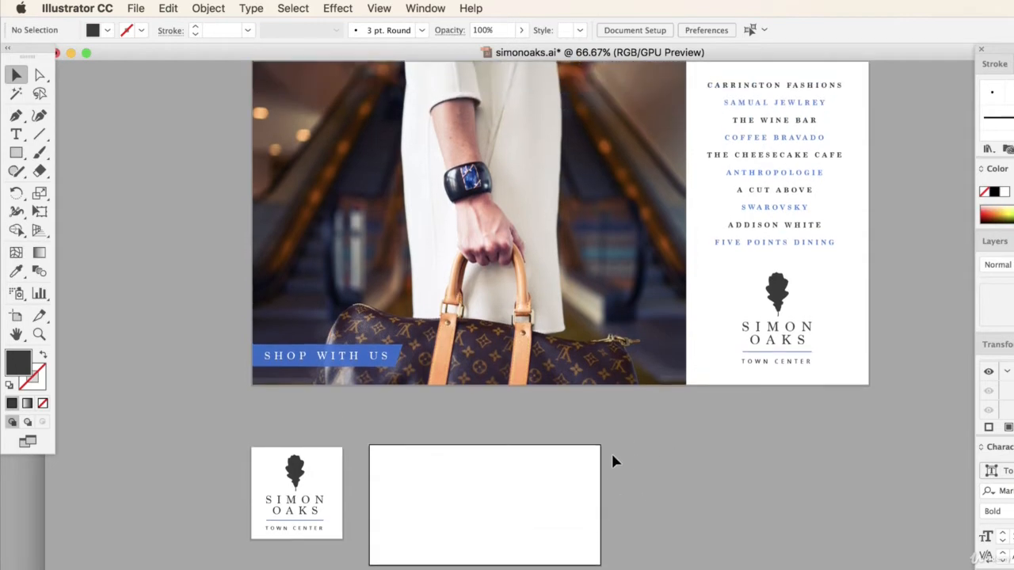
{"action": "left_click", "coordinate": [522, 324]}
{"action": "left_click_drag", "start_coordinate": [523, 324], "coordinate": [576, 409]}
{"action": "left_click_drag", "start_coordinate": [786, 199], "coordinate": [545, 381]}
{"action": "left_click_drag", "start_coordinate": [493, 411], "coordinate": [501, 372]}
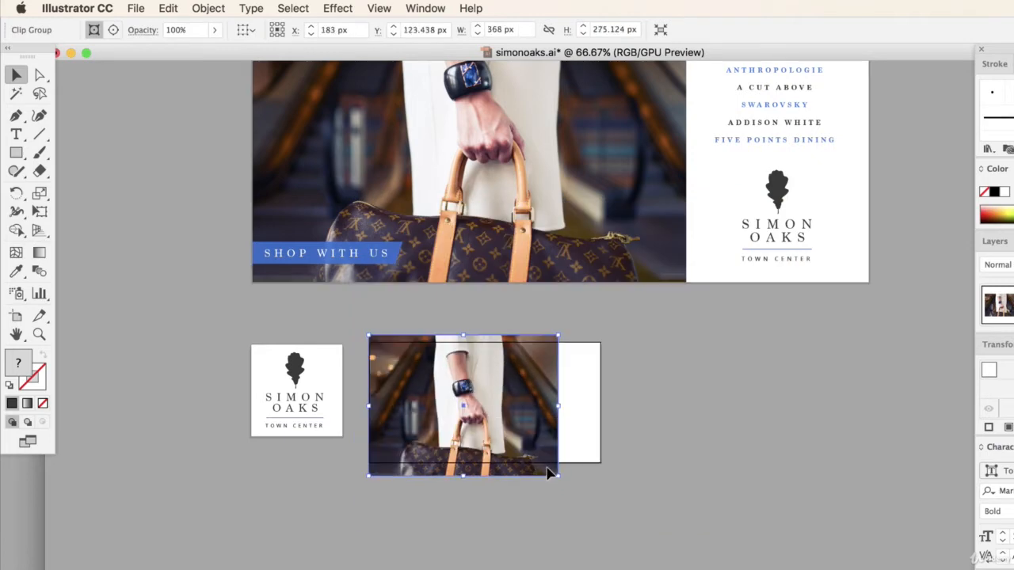
Enlarge the copied photo to about 451 px wide and position it across the thumbnail artboard, extending past its upper edge.
{"action": "left_click_drag", "start_coordinate": [561, 489], "coordinate": [604, 527]}
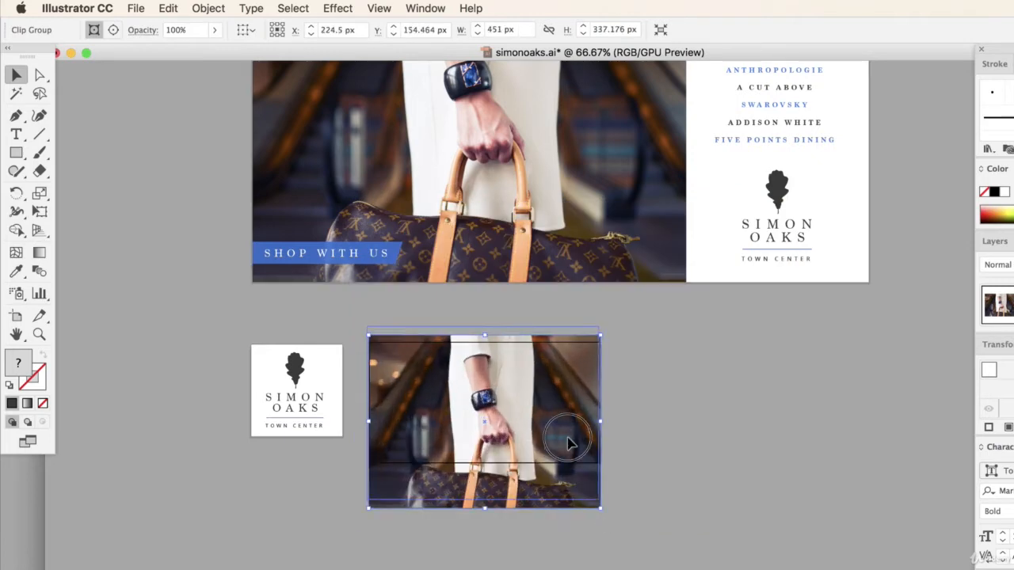
{"action": "left_click_drag", "start_coordinate": [565, 443], "coordinate": [567, 418]}
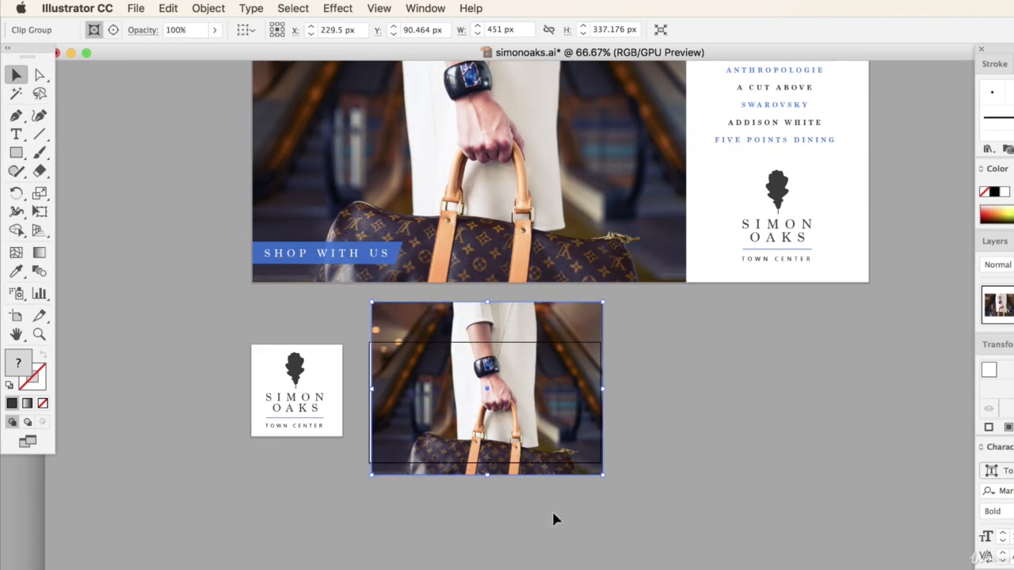
{"action": "key", "text": "super+`"}
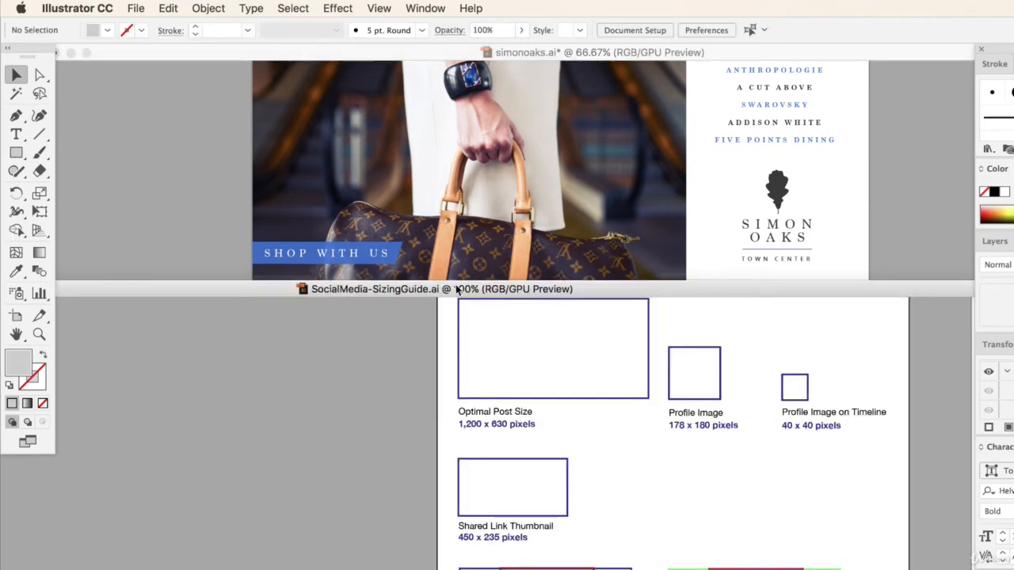
{"action": "left_click", "coordinate": [477, 241]}
{"action": "left_click_drag", "start_coordinate": [483, 413], "coordinate": [481, 409]}
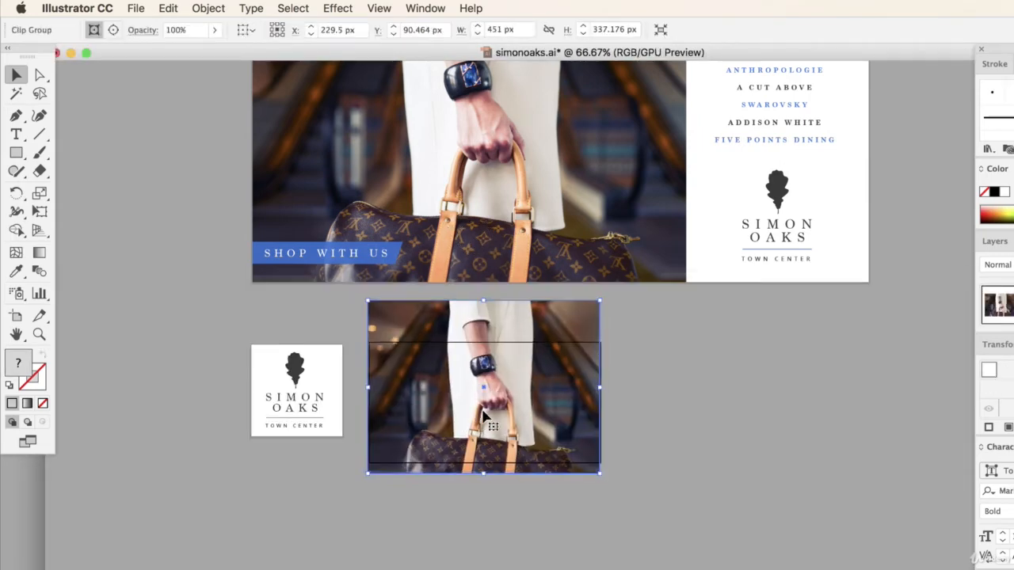
Copy the post's Simon Oaks logo onto the right side of the thumbnail photo at a reduced size and colour it white.
{"action": "left_click", "coordinate": [701, 422]}
{"action": "scroll", "coordinate": [654, 487], "scroll_direction": "up", "scroll_amount": 1}
{"action": "left_click_drag", "start_coordinate": [756, 181], "coordinate": [802, 273]}
{"action": "left_click", "coordinate": [785, 143], "text": "shift"}
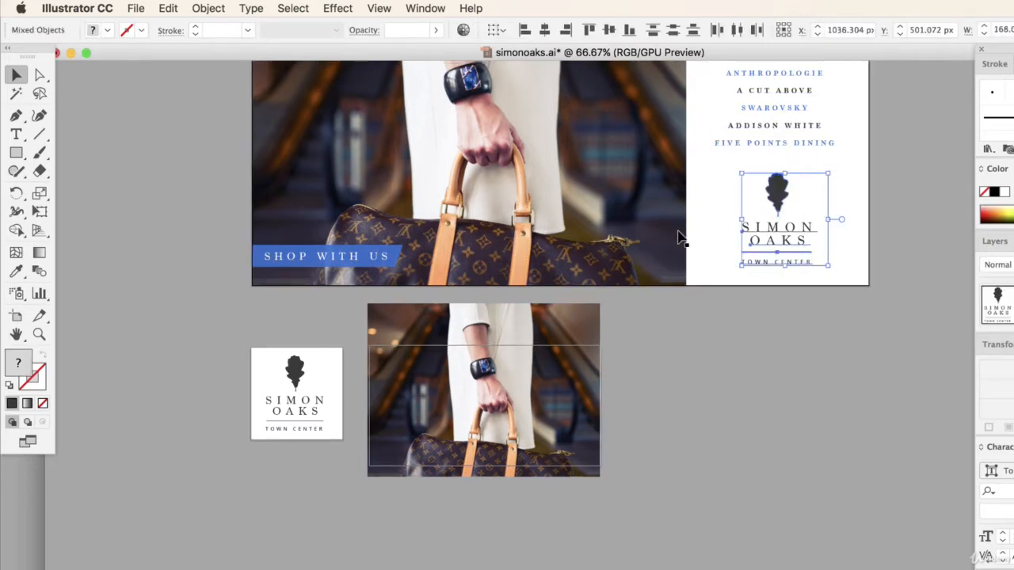
{"action": "key", "text": "super+v"}
{"action": "left_click_drag", "start_coordinate": [583, 307], "coordinate": [592, 366]}
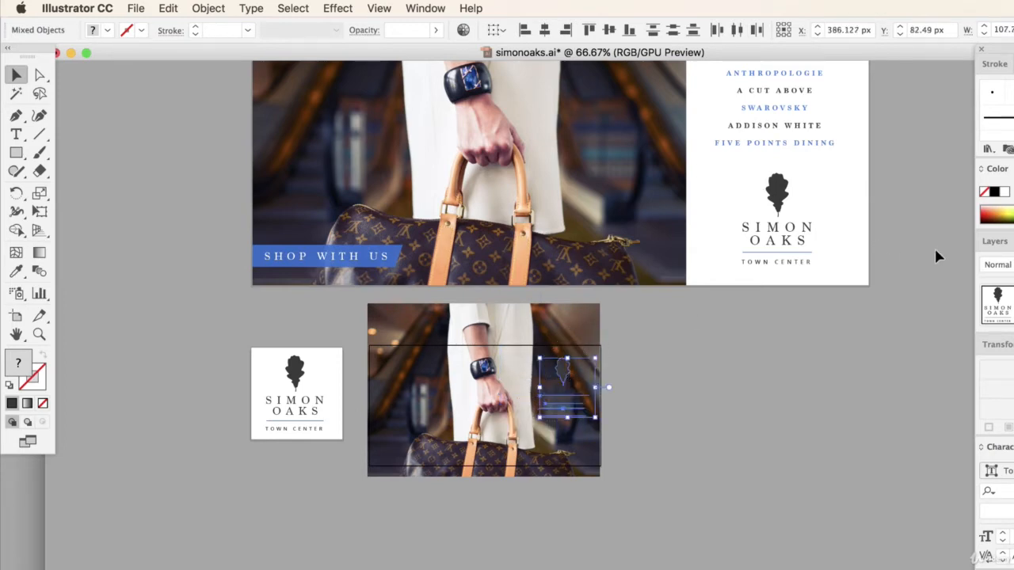
{"action": "left_click", "coordinate": [1004, 194]}
{"action": "left_click", "coordinate": [663, 453]}
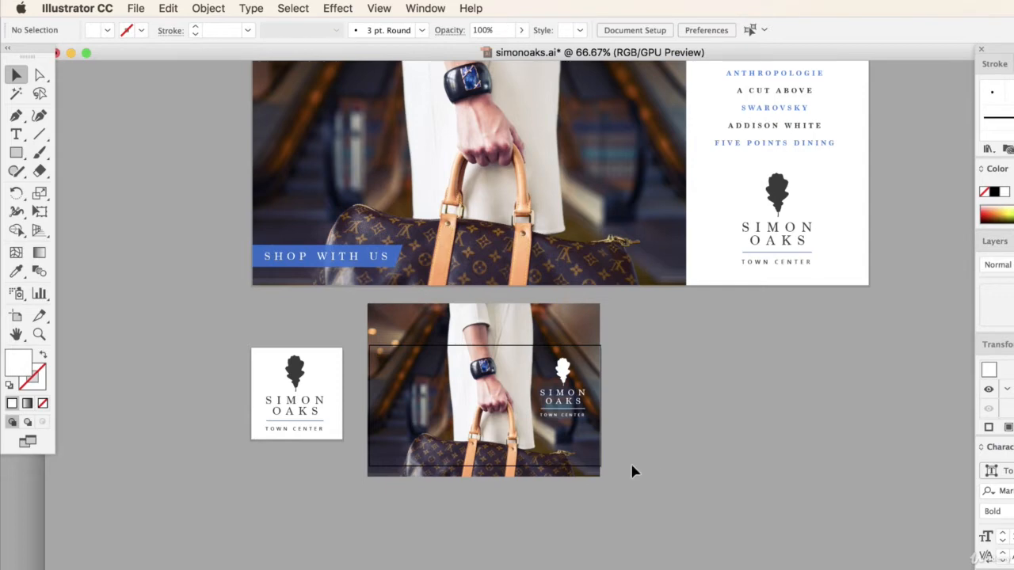
Scale the thumbnail photo to about 455 px wide and release its clipping mask.
{"action": "left_click", "coordinate": [554, 327]}
{"action": "left_click_drag", "start_coordinate": [600, 477], "coordinate": [602, 478]}
{"action": "left_click", "coordinate": [615, 475]}
{"action": "right_click", "coordinate": [567, 327]}
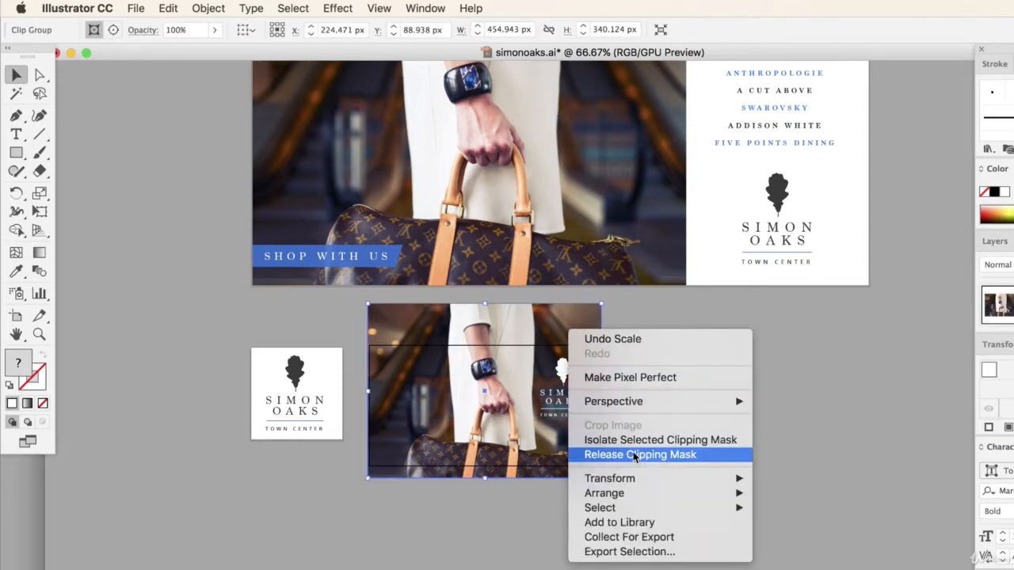
{"action": "left_click", "coordinate": [636, 454]}
{"action": "left_click", "coordinate": [720, 410]}
Draw a white rectangle over the photo that matches the thumbnail artboard's edges.
{"action": "left_click", "coordinate": [16, 153]}
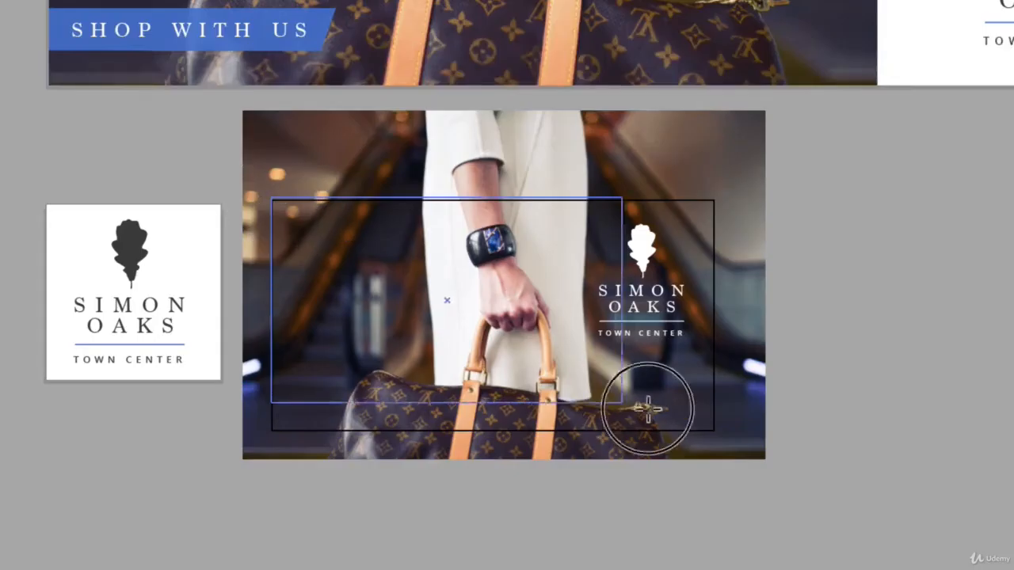
{"action": "left_click_drag", "start_coordinate": [647, 409], "coordinate": [714, 430]}
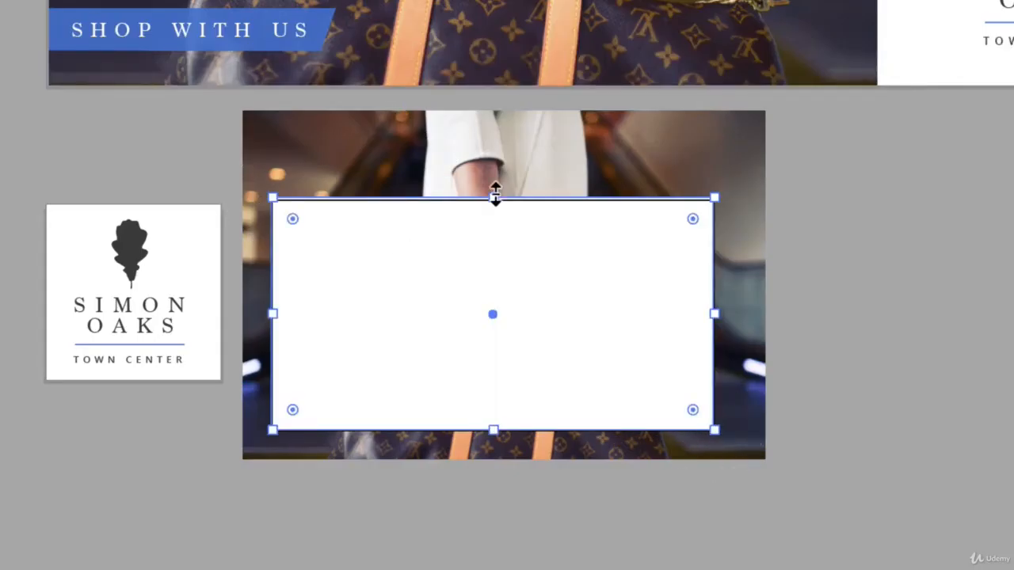
{"action": "left_click_drag", "start_coordinate": [494, 197], "coordinate": [494, 199]}
Make a clipping mask from the white rectangle and the photo, and arrange the clipped photo behind the white logo.
{"action": "right_click", "coordinate": [590, 162]}
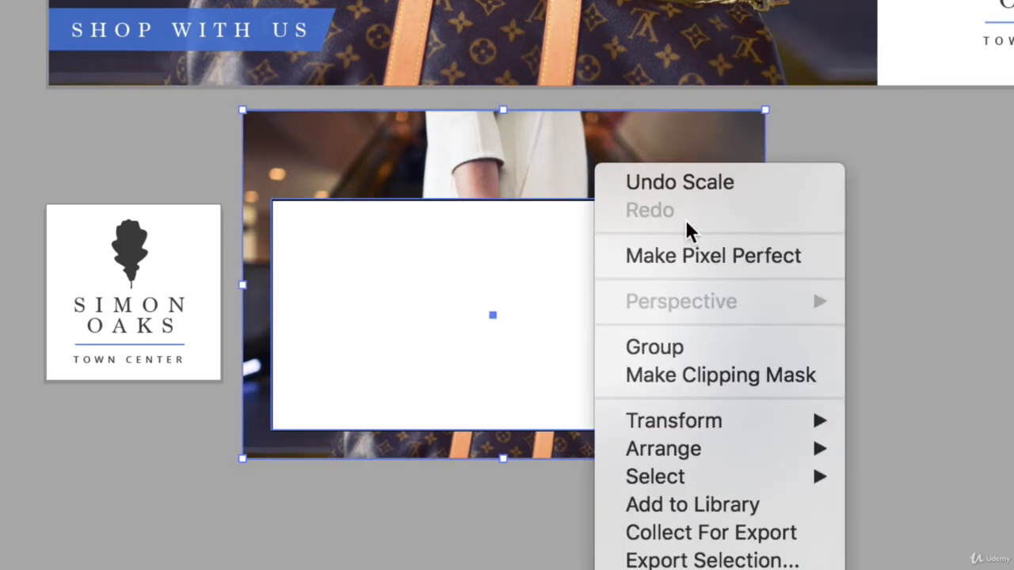
{"action": "left_click", "coordinate": [702, 374]}
{"action": "right_click", "coordinate": [611, 271]}
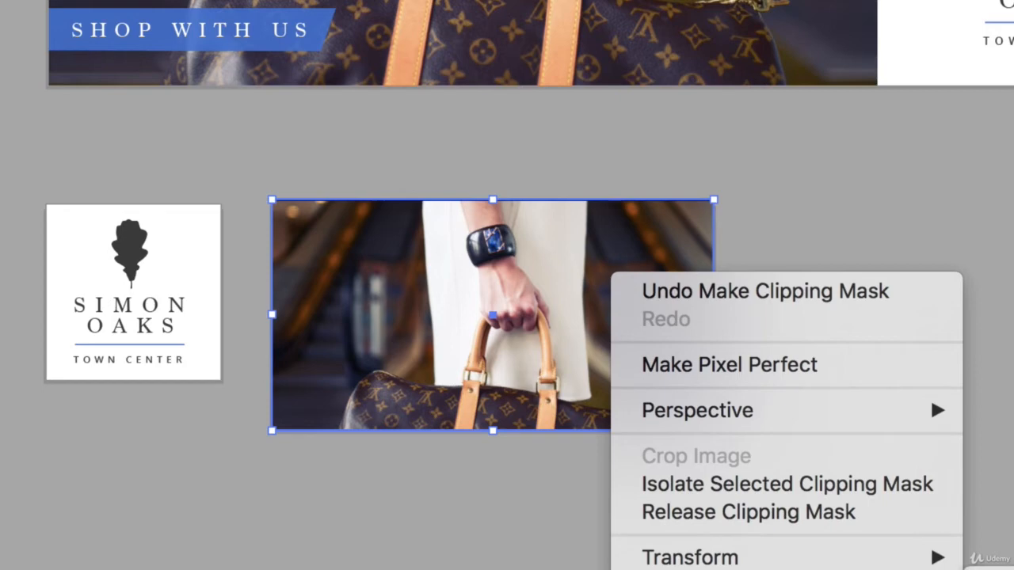
{"action": "left_click", "coordinate": [986, 566]}
{"action": "left_click", "coordinate": [798, 433]}
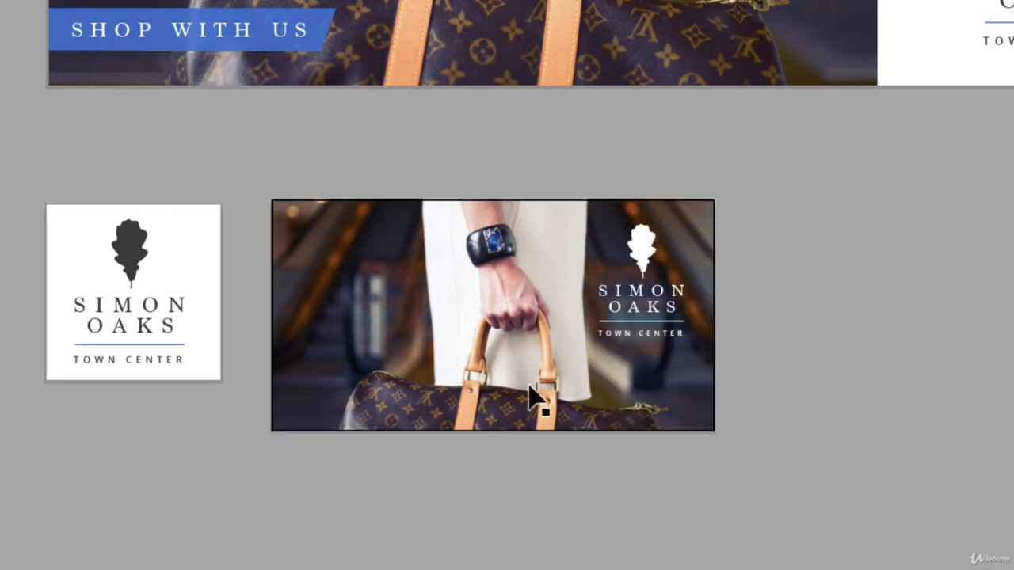
Shift the photo to the left inside its clipping mask, clearing more space around the logo.
{"action": "left_click", "coordinate": [562, 344]}
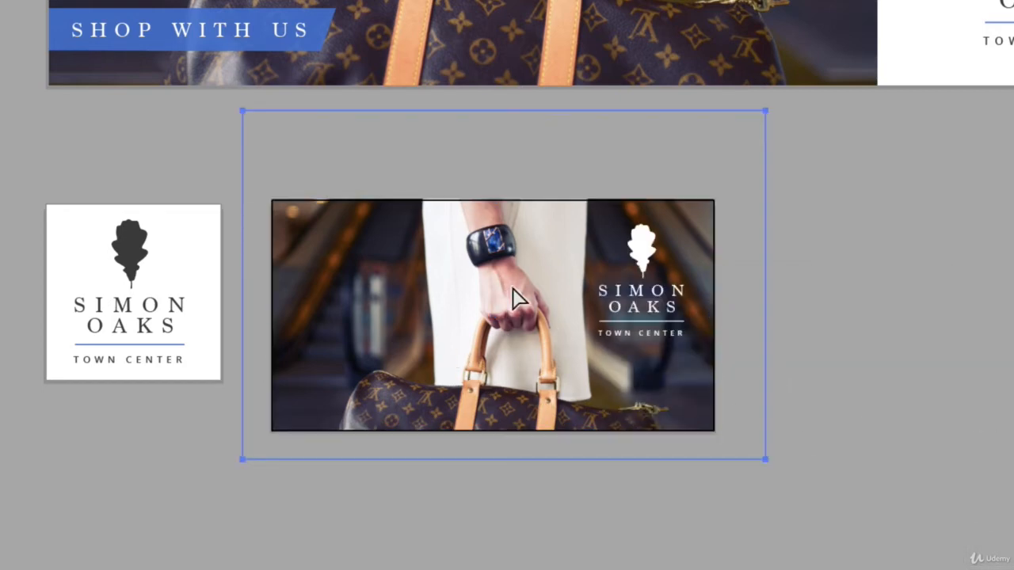
{"action": "left_click", "coordinate": [486, 261]}
{"action": "left_click_drag", "start_coordinate": [487, 262], "coordinate": [434, 290]}
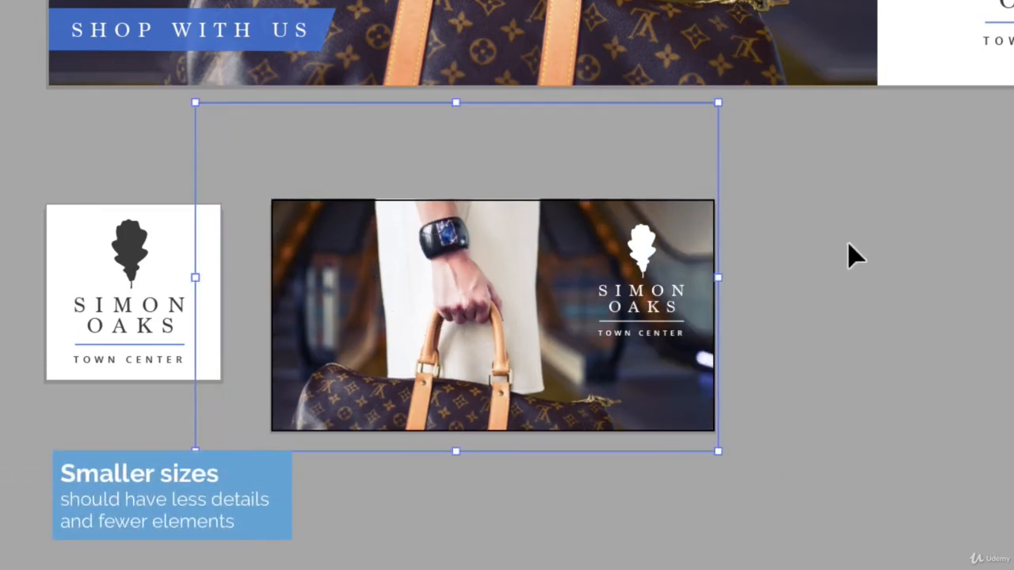
{"action": "left_click", "coordinate": [850, 254]}
Enlarge the white thumbnail logo and reposition it in the dark area to the right of the woman.
{"action": "left_click", "coordinate": [622, 249]}
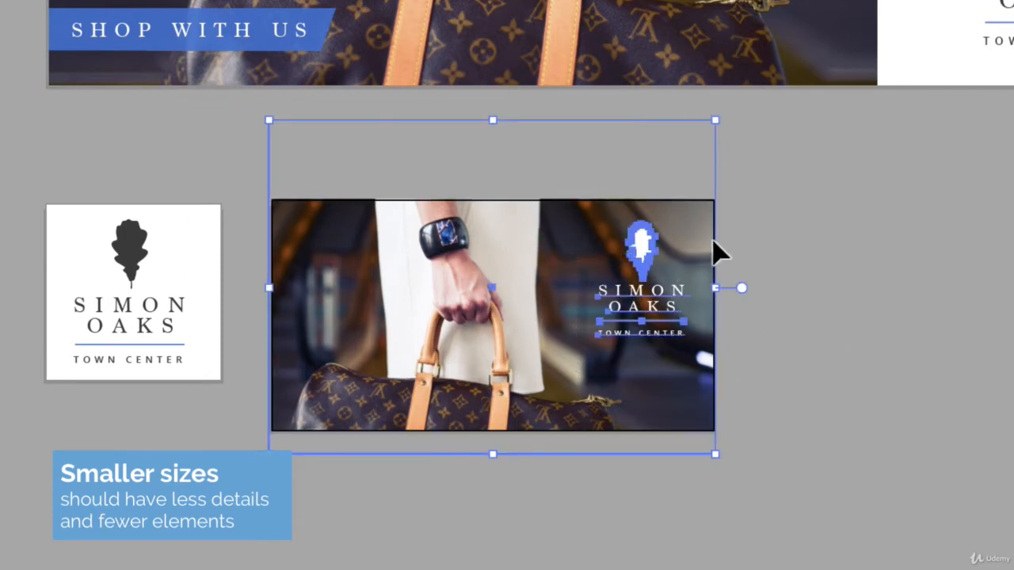
{"action": "left_click", "coordinate": [690, 276]}
{"action": "left_click_drag", "start_coordinate": [599, 339], "coordinate": [577, 360]}
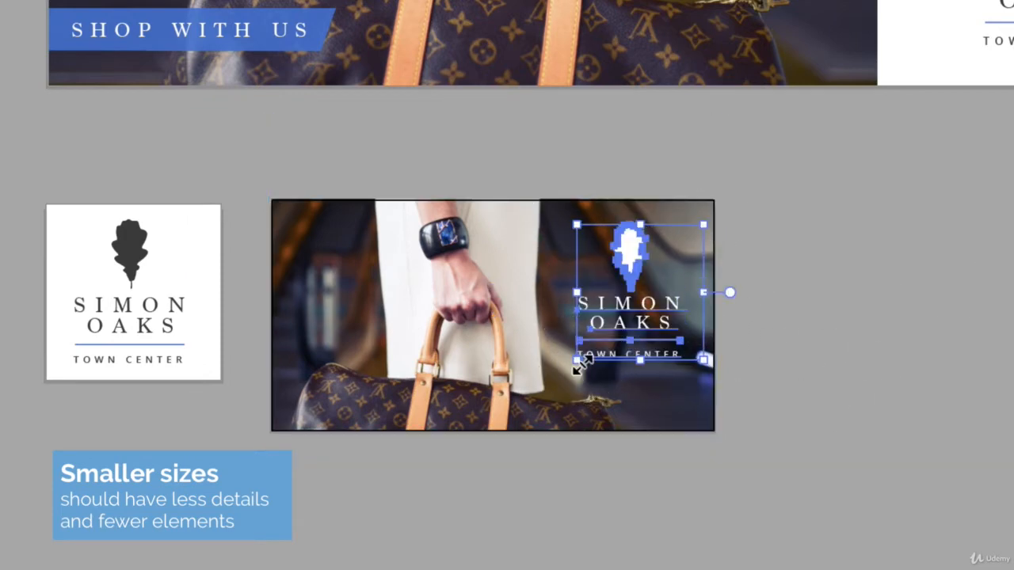
{"action": "left_click_drag", "start_coordinate": [649, 277], "coordinate": [620, 253]}
{"action": "left_click_drag", "start_coordinate": [696, 231], "coordinate": [705, 221]}
{"action": "left_click", "coordinate": [818, 260]}
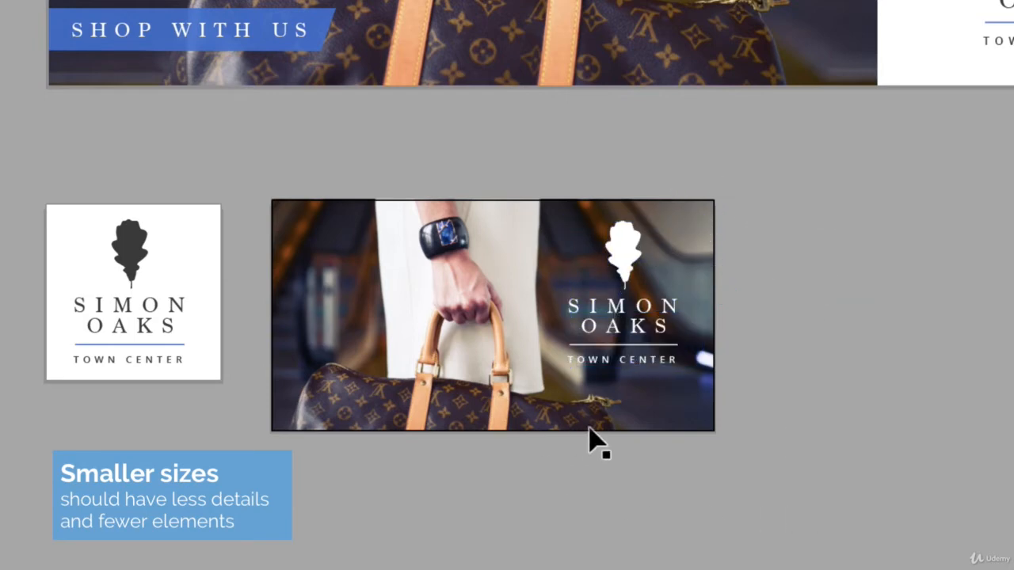
Review the finished thumbnail beside the profile image and return to SocialMedia-SizingGuide.ai to check the Facebook sizes.
{"action": "scroll", "coordinate": [523, 238], "scroll_direction": "up", "scroll_amount": 2}
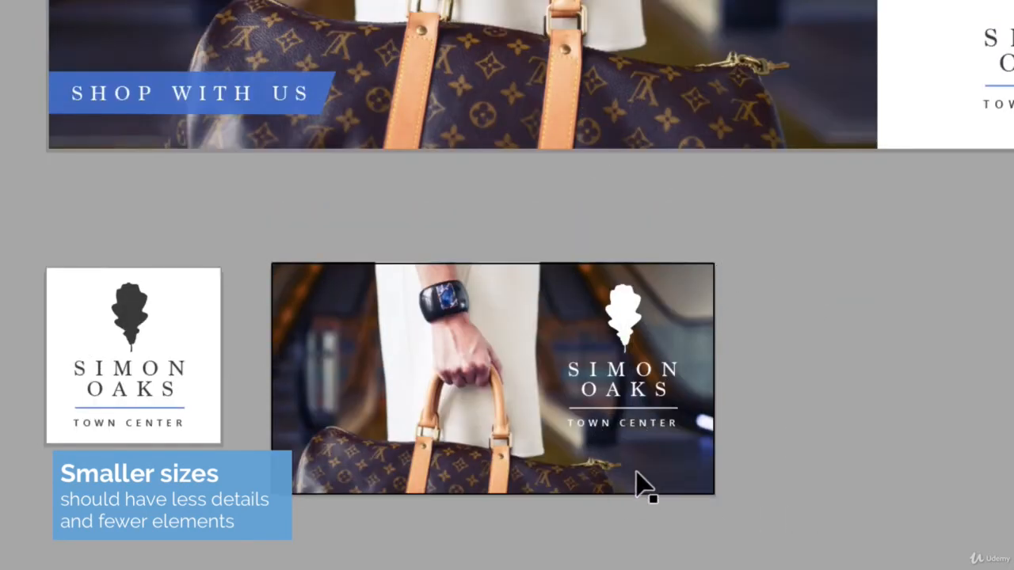
{"action": "scroll", "coordinate": [643, 475], "scroll_direction": "down", "scroll_amount": 1}
{"action": "scroll", "coordinate": [443, 423], "scroll_direction": "down", "scroll_amount": 3}
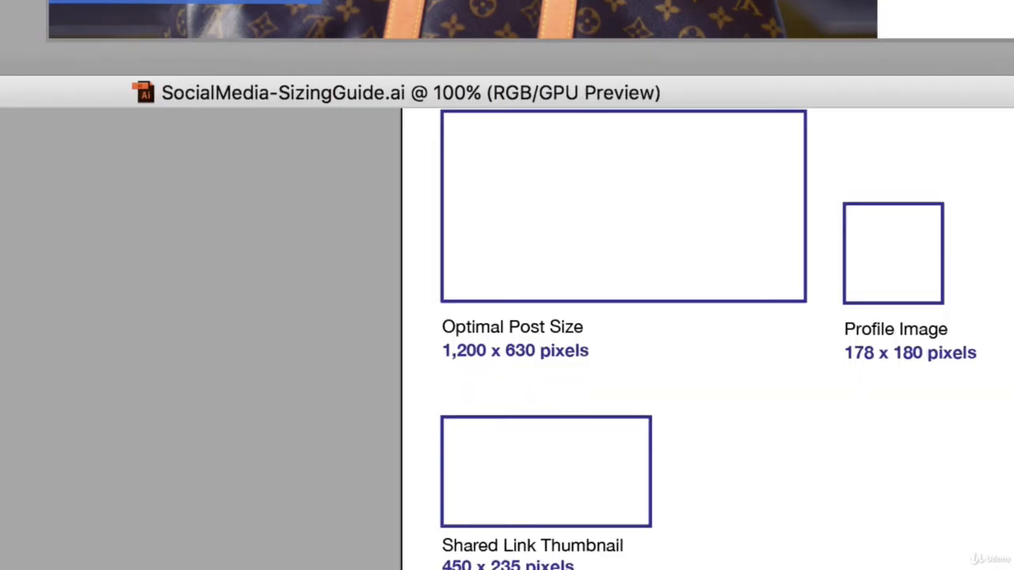
Examine the Page Cover Photo sizes and the mobile cropping example in the sizing guide, and return to simonoaks.ai.
{"action": "scroll", "coordinate": [607, 547], "scroll_direction": "down", "scroll_amount": 3}
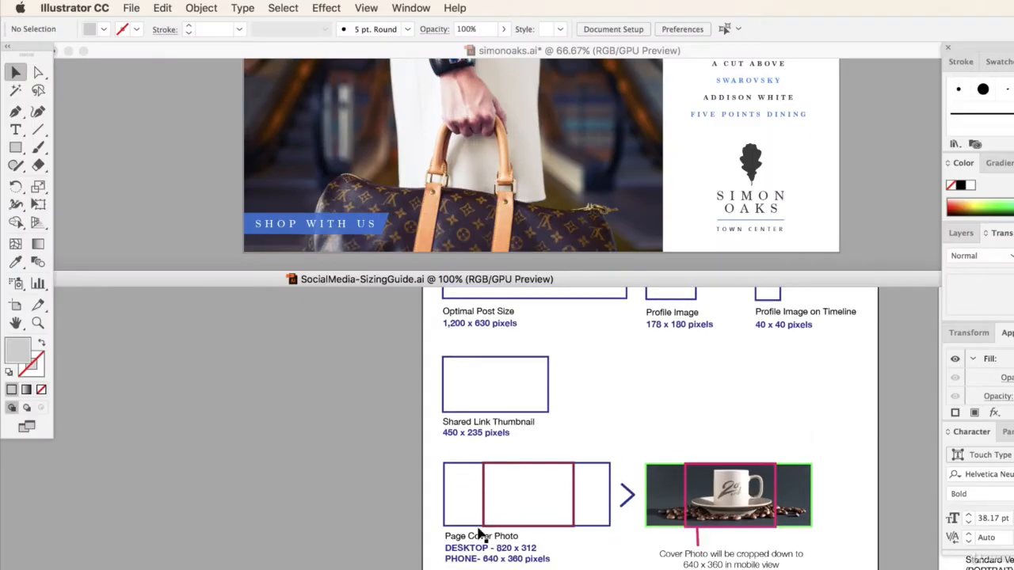
{"action": "scroll", "coordinate": [449, 522], "scroll_direction": "down", "scroll_amount": 2}
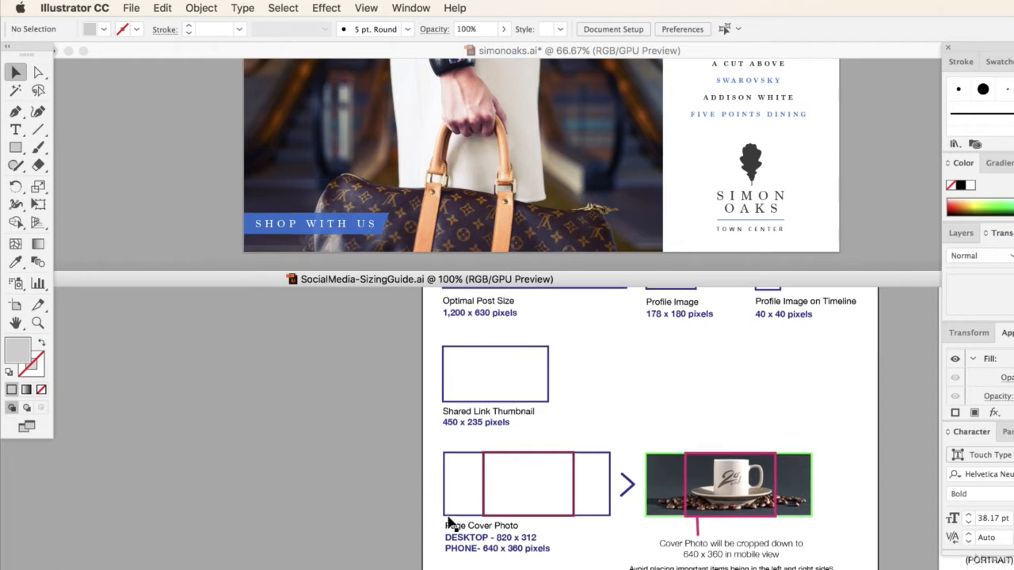
{"action": "left_click", "coordinate": [446, 475]}
{"action": "scroll", "coordinate": [406, 538], "scroll_direction": "down", "scroll_amount": 1}
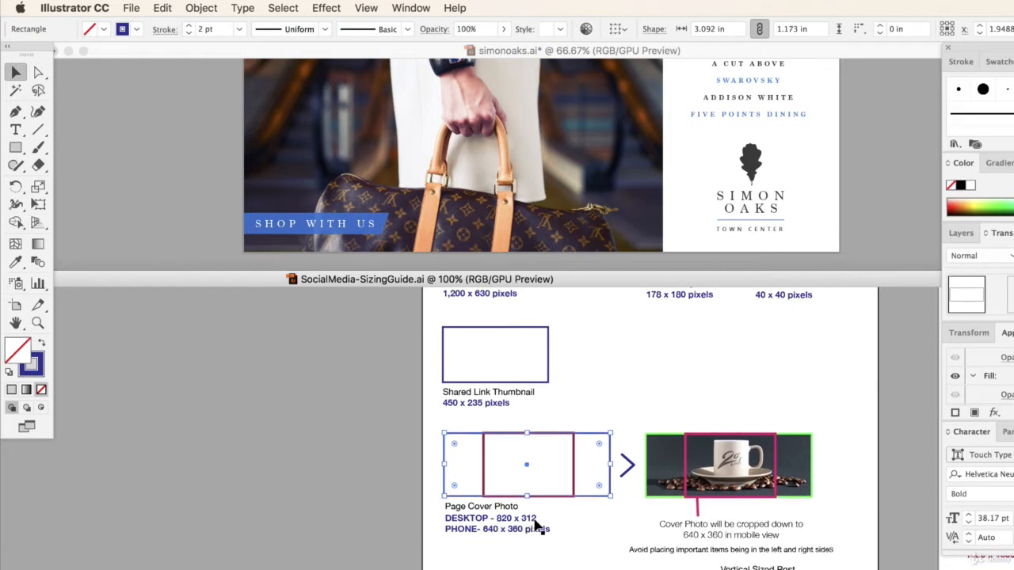
{"action": "left_click", "coordinate": [598, 527]}
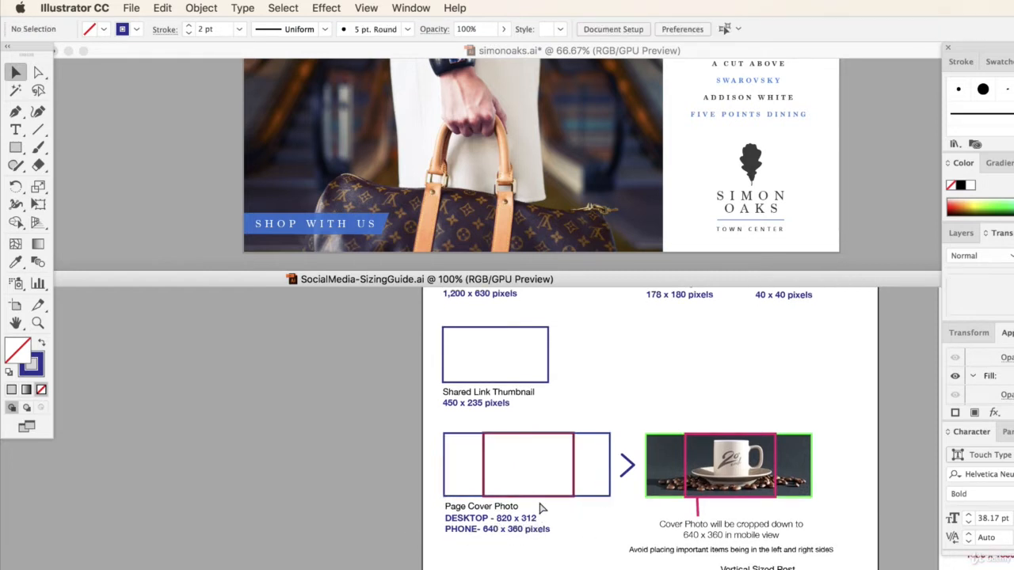
{"action": "key", "text": "super+equal"}
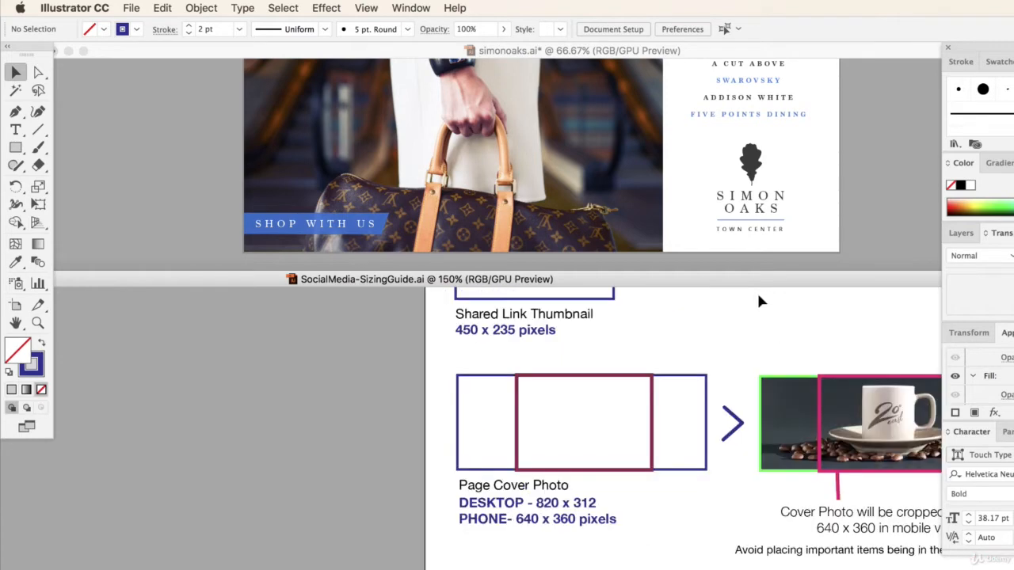
{"action": "left_click_drag", "start_coordinate": [699, 277], "coordinate": [543, 59]}
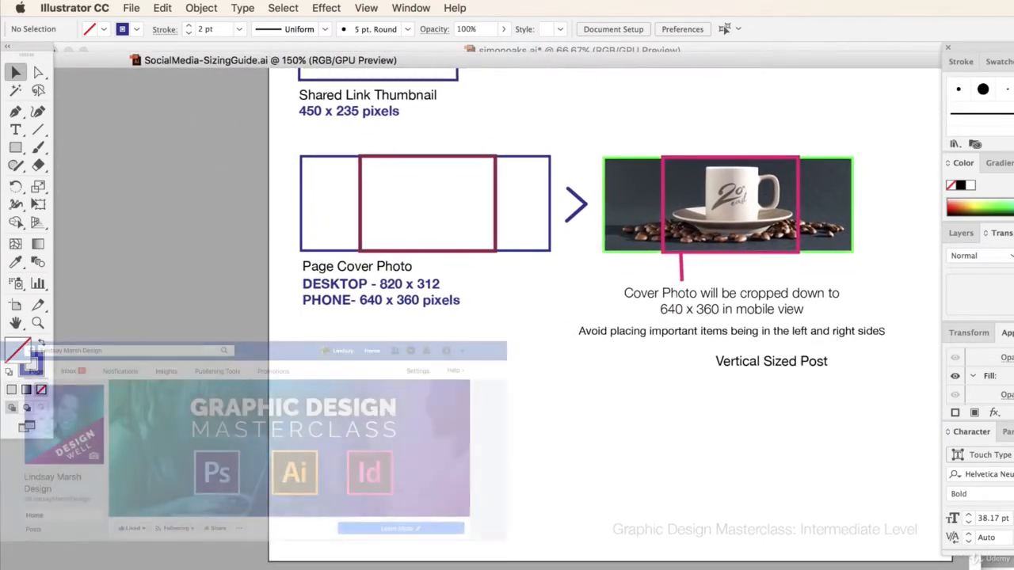
{"action": "scroll", "coordinate": [498, 238], "scroll_direction": "right", "scroll_amount": 4}
{"action": "scroll", "coordinate": [497, 238], "scroll_direction": "left", "scroll_amount": 1}
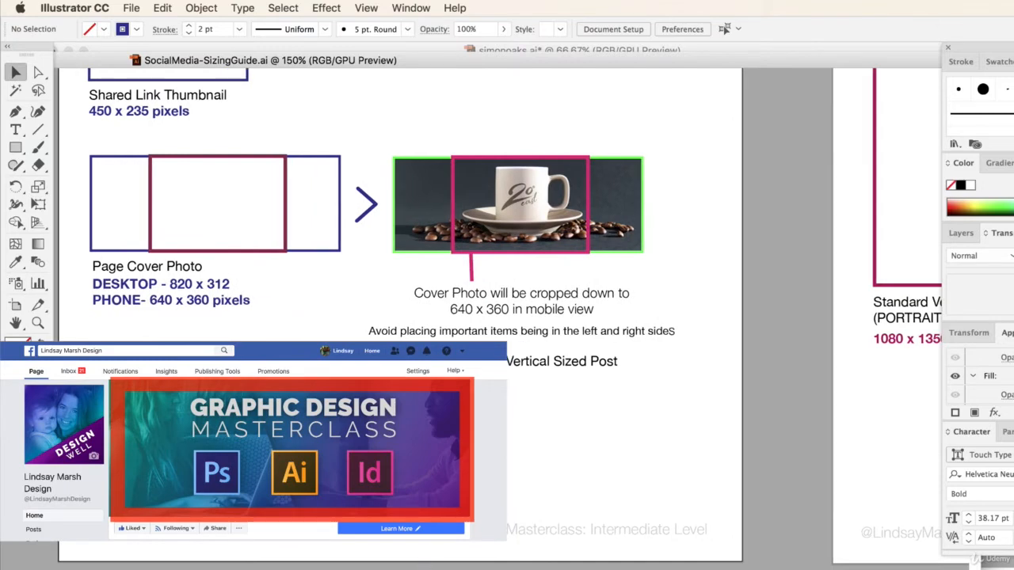
{"action": "scroll", "coordinate": [498, 237], "scroll_direction": "up", "scroll_amount": 1}
{"action": "key", "text": "super+equal"}
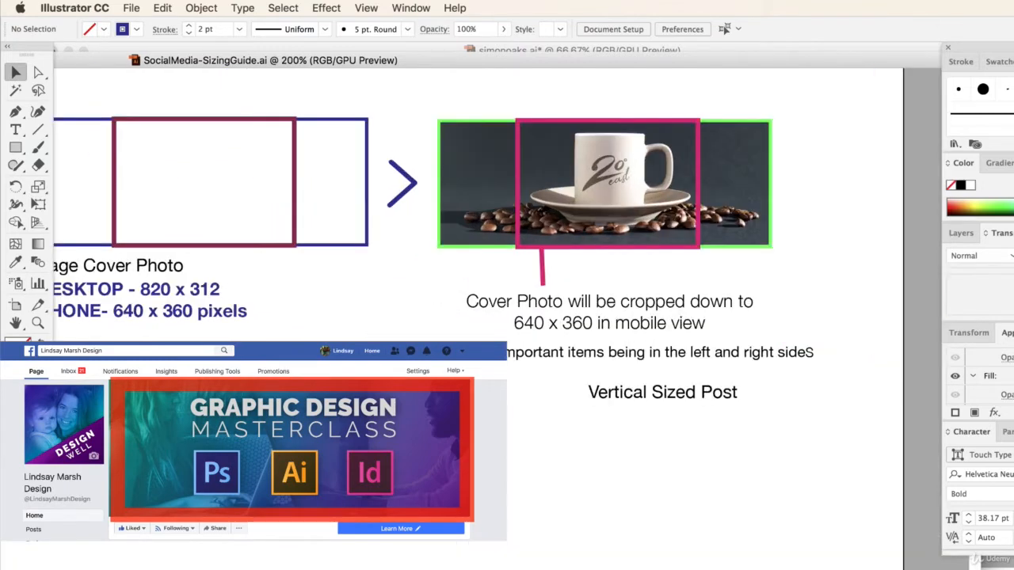
{"action": "scroll", "coordinate": [475, 238], "scroll_direction": "up", "scroll_amount": 3}
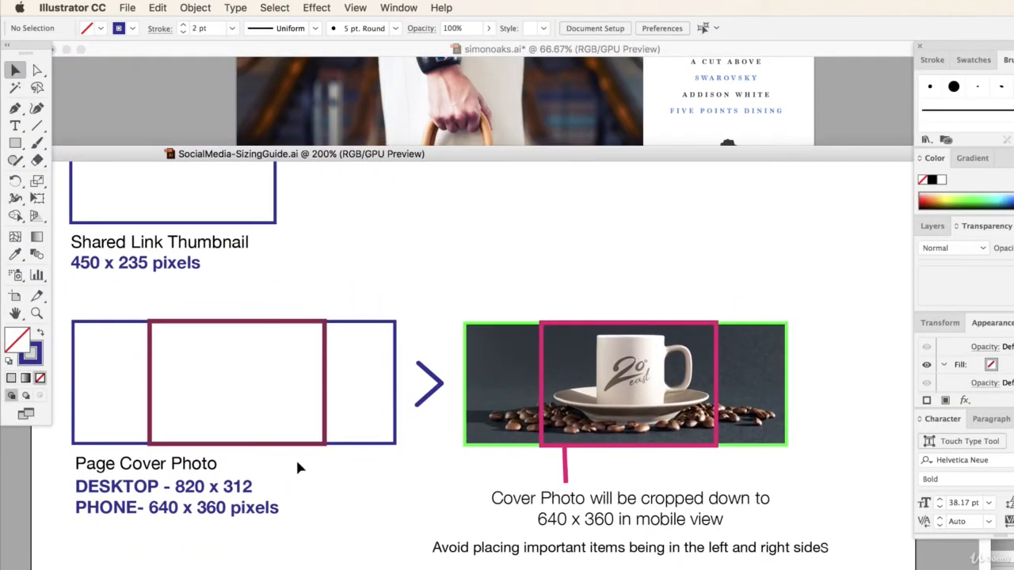
{"action": "left_click", "coordinate": [288, 127]}
Try to resize the shared link thumbnail artboard to 820 x 312 px for the page cover photo.
{"action": "left_click", "coordinate": [128, 7]}
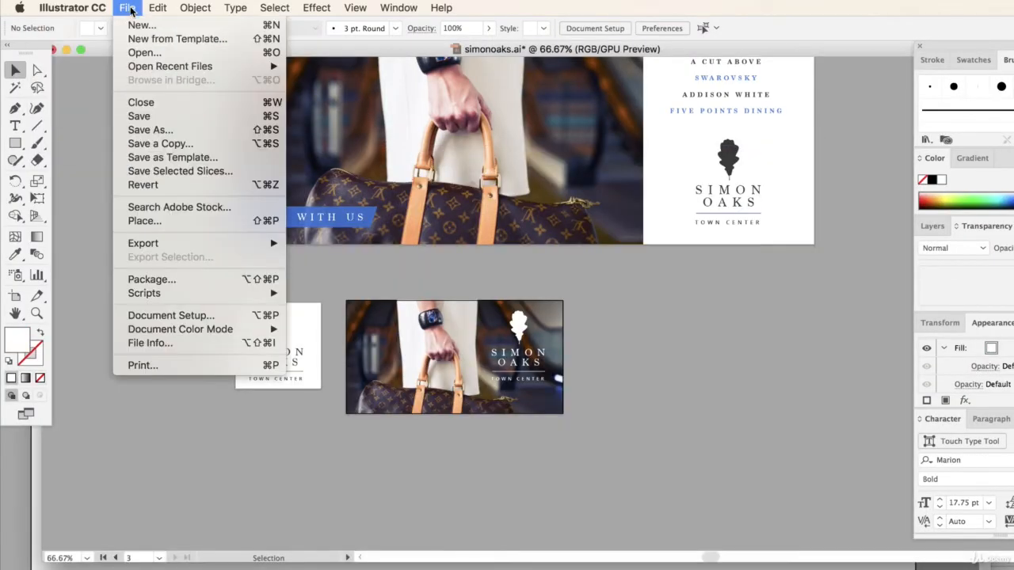
{"action": "left_click", "coordinate": [155, 321]}
{"action": "left_click", "coordinate": [361, 251]}
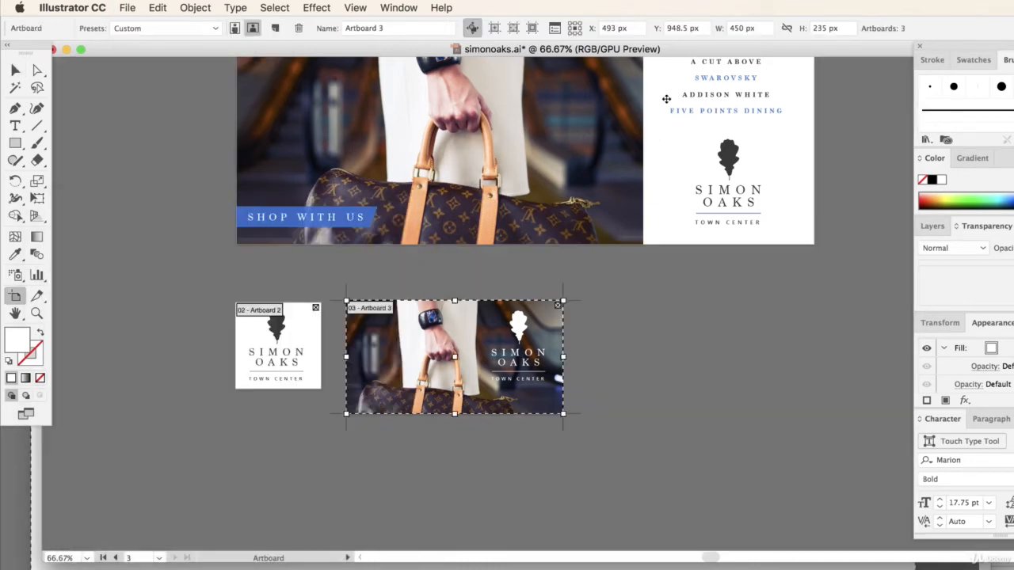
{"action": "left_click", "coordinate": [752, 31]}
{"action": "type", "text": "82"}
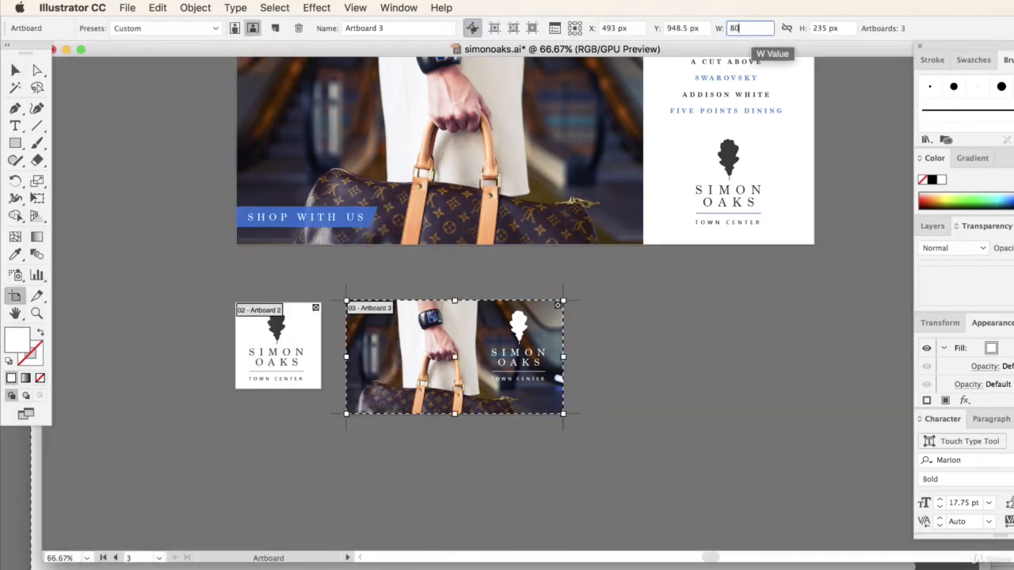
{"action": "type", "text": "0"}
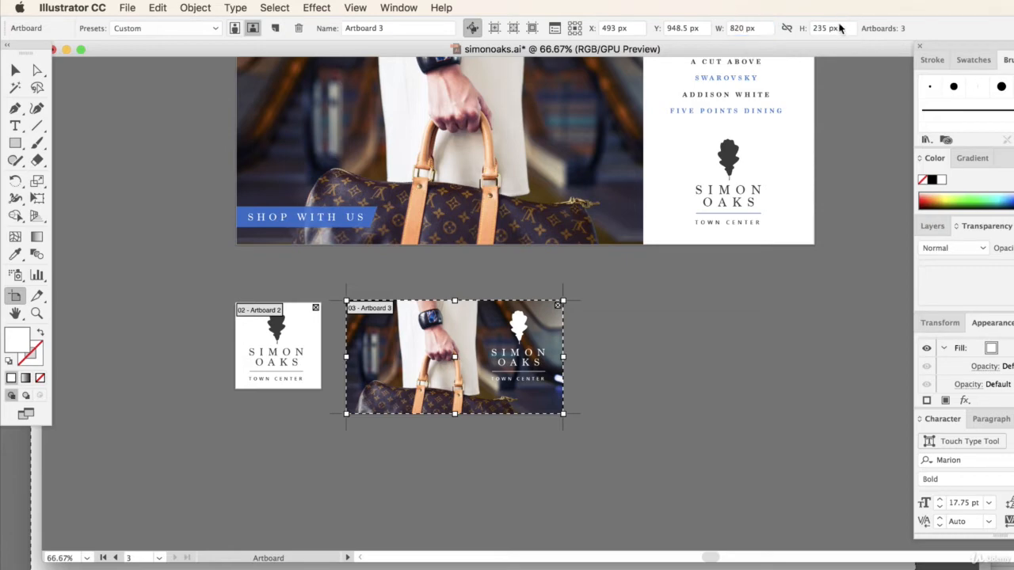
{"action": "left_click", "coordinate": [837, 28]}
{"action": "type", "text": "31"}
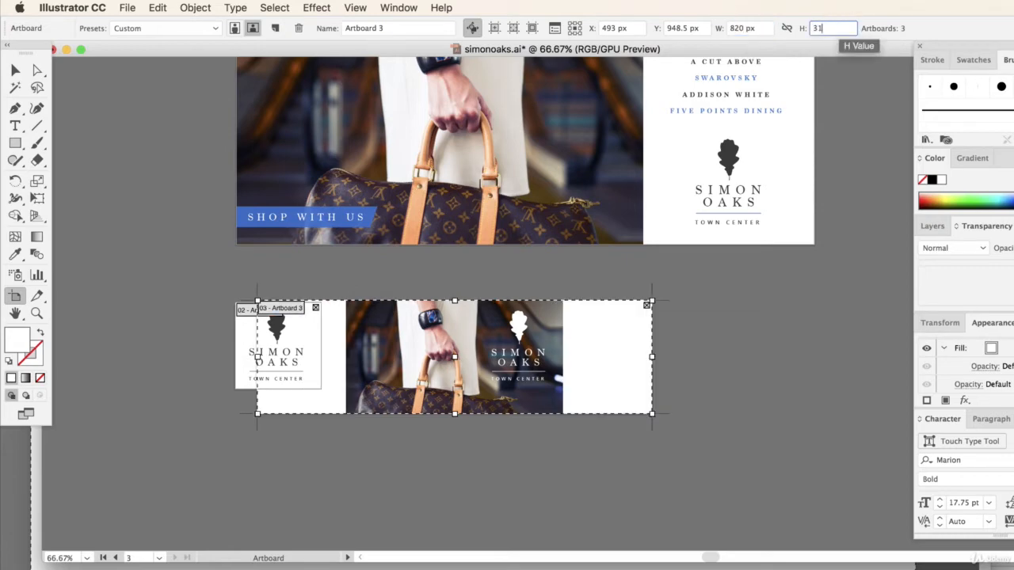
{"action": "type", "text": "0"}
{"action": "left_click", "coordinate": [15, 70]}
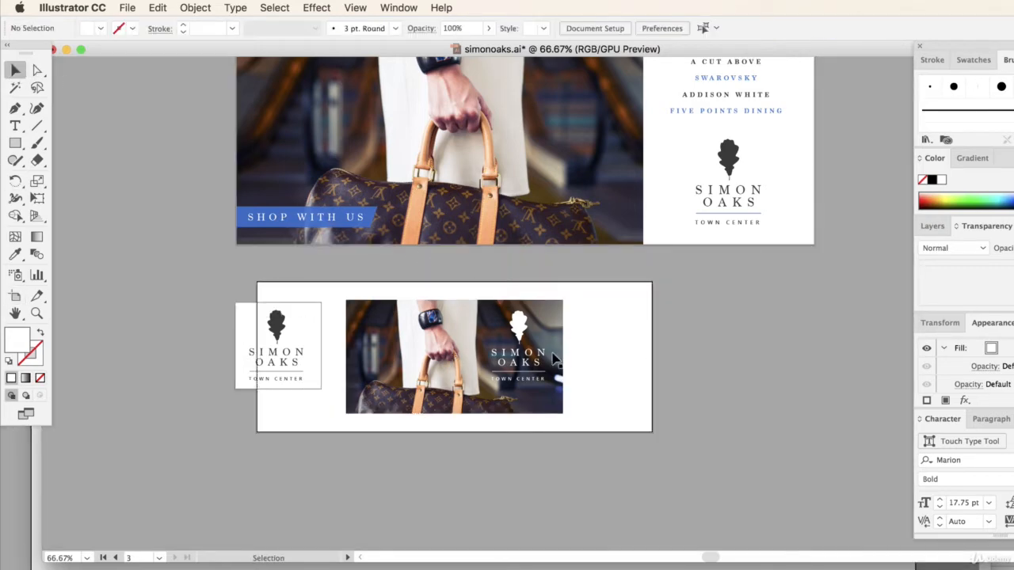
{"action": "key", "text": "super+z"}
{"action": "key", "text": "super+z"}
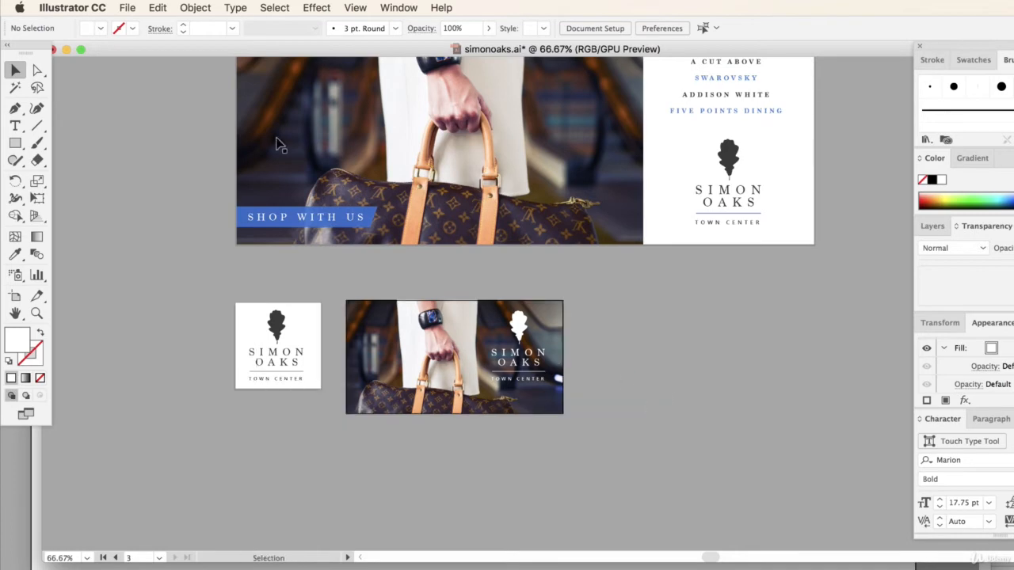
Add a new artboard in the empty space to the right of the shared link thumbnail.
{"action": "left_click", "coordinate": [127, 7]}
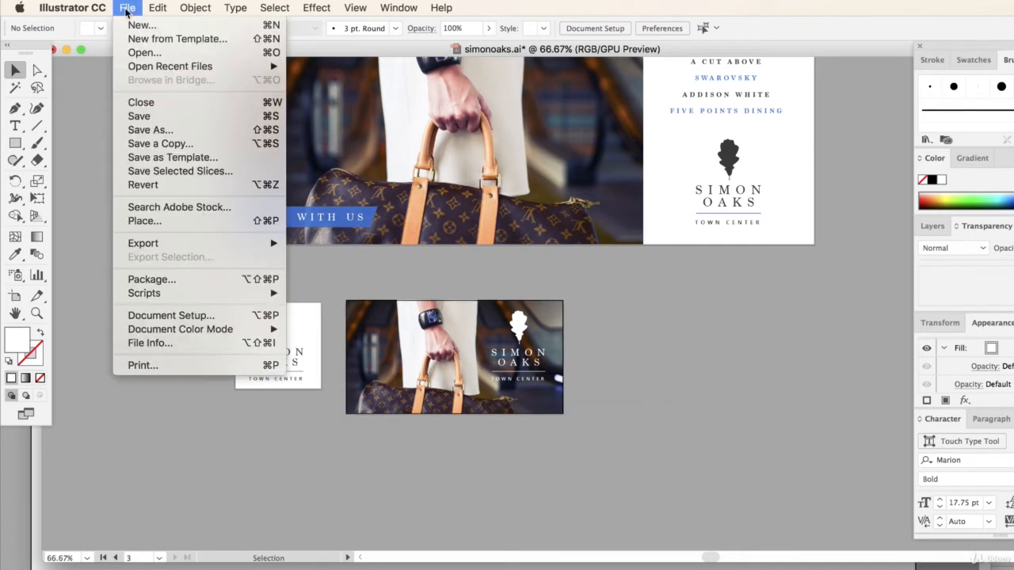
{"action": "left_click", "coordinate": [163, 318]}
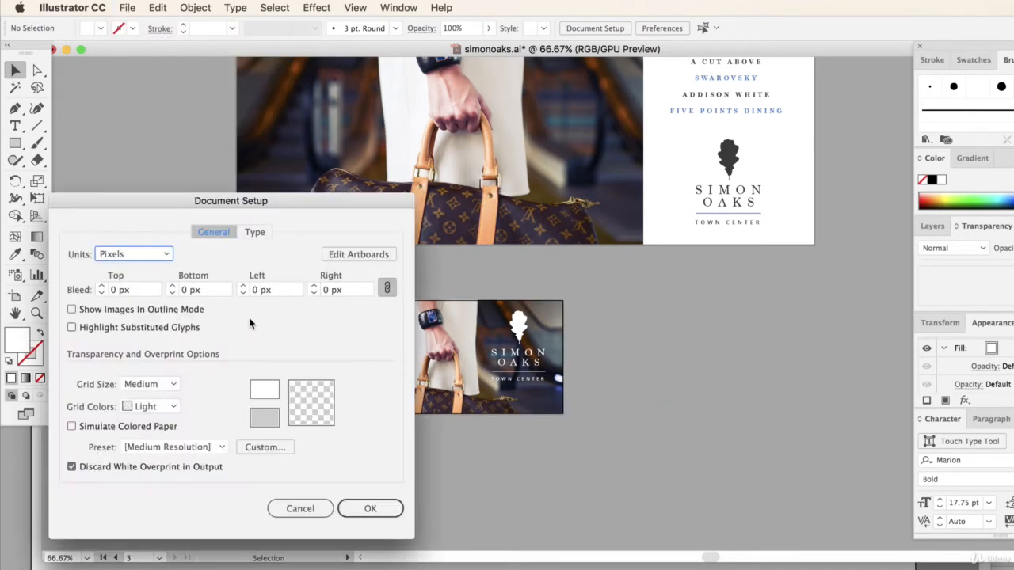
{"action": "left_click", "coordinate": [351, 256]}
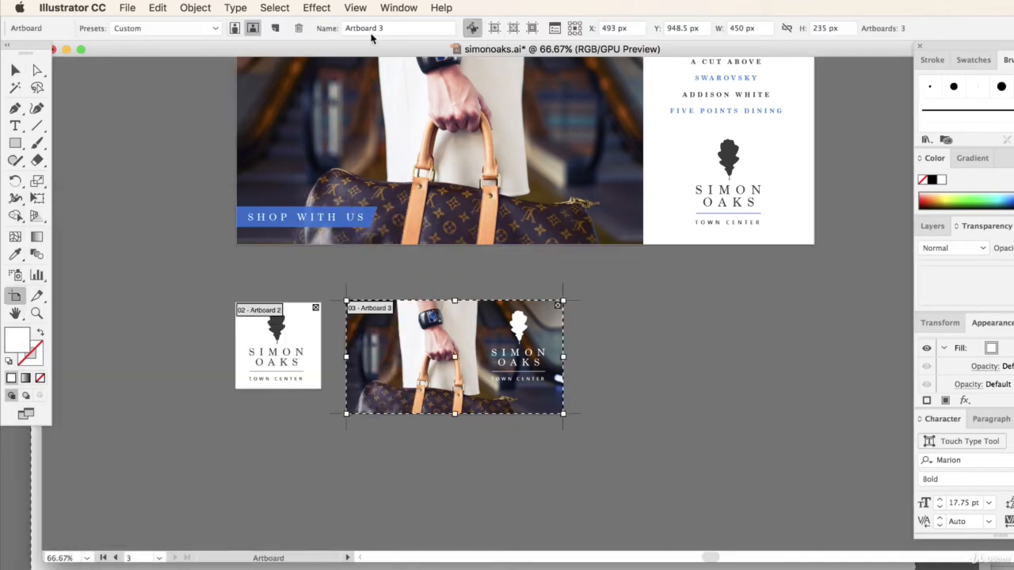
{"action": "left_click", "coordinate": [274, 27]}
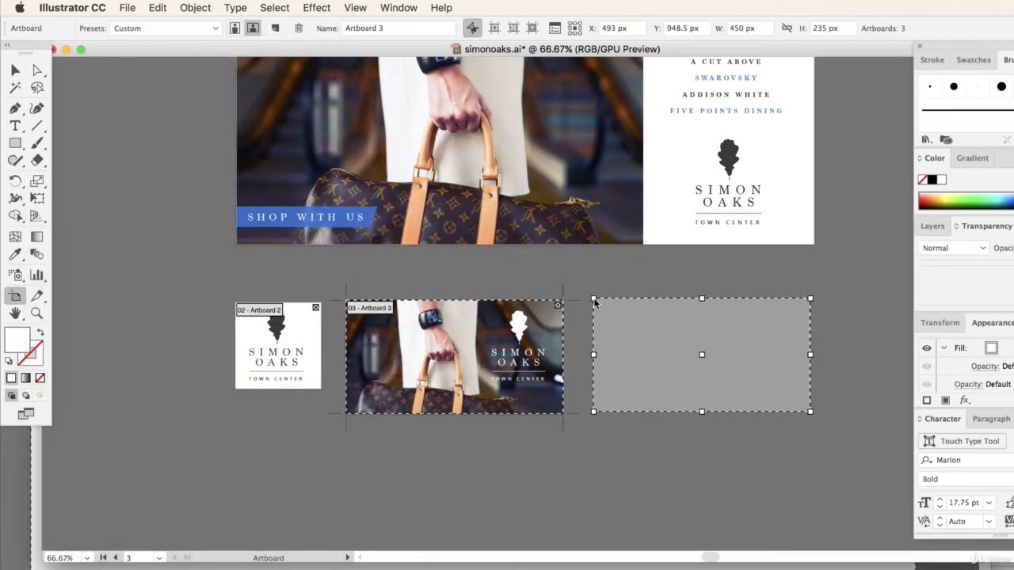
{"action": "left_click", "coordinate": [596, 302]}
Recheck the cover photo dimensions in the sizing guide and set the new artboard to 820 x 312 px.
{"action": "key", "text": "super+grave"}
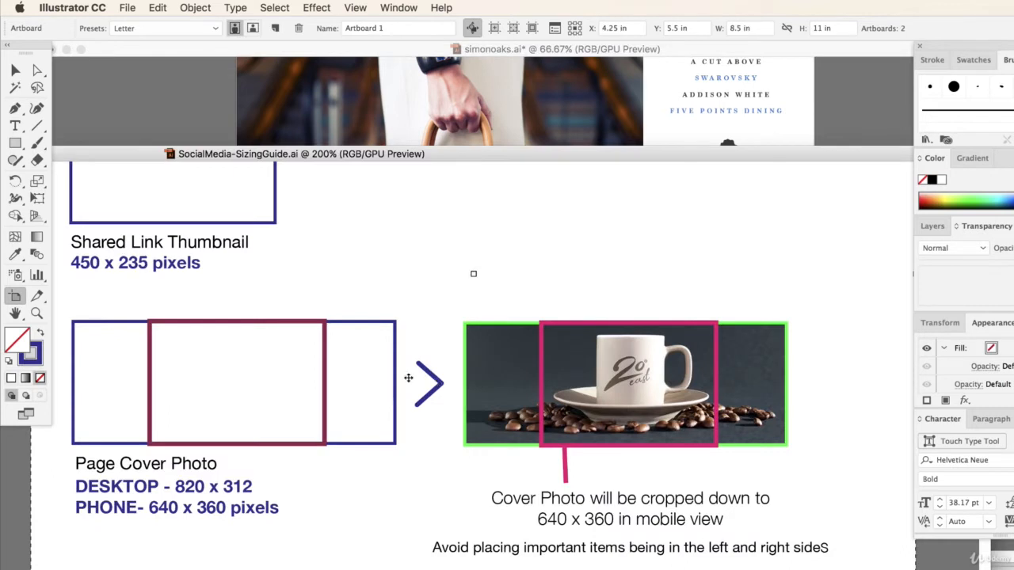
{"action": "left_click", "coordinate": [550, 142]}
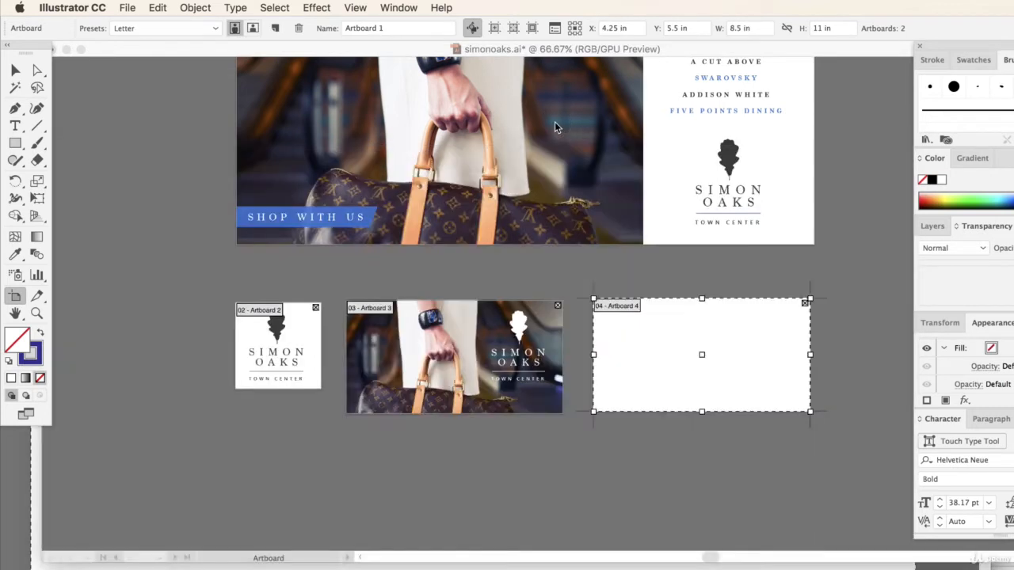
{"action": "left_click", "coordinate": [746, 28]}
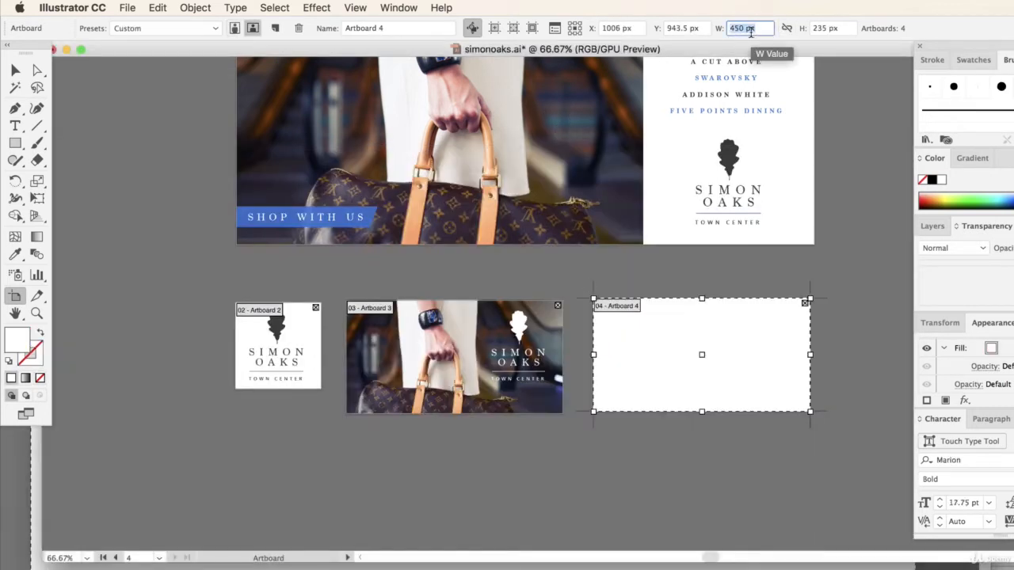
{"action": "type", "text": "820"}
{"action": "left_click", "coordinate": [845, 32]}
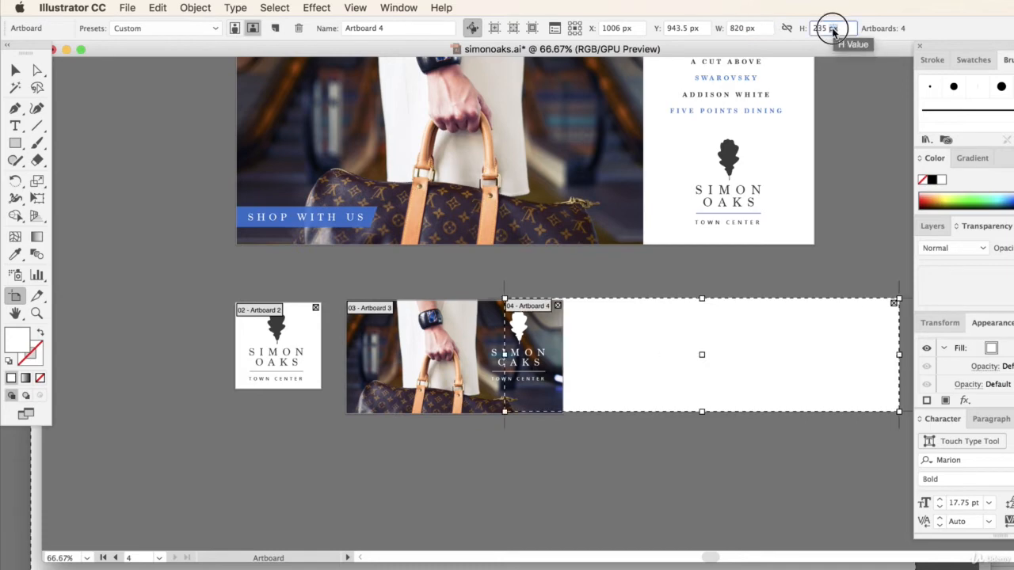
{"action": "type", "text": "310"}
{"action": "left_click", "coordinate": [16, 71]}
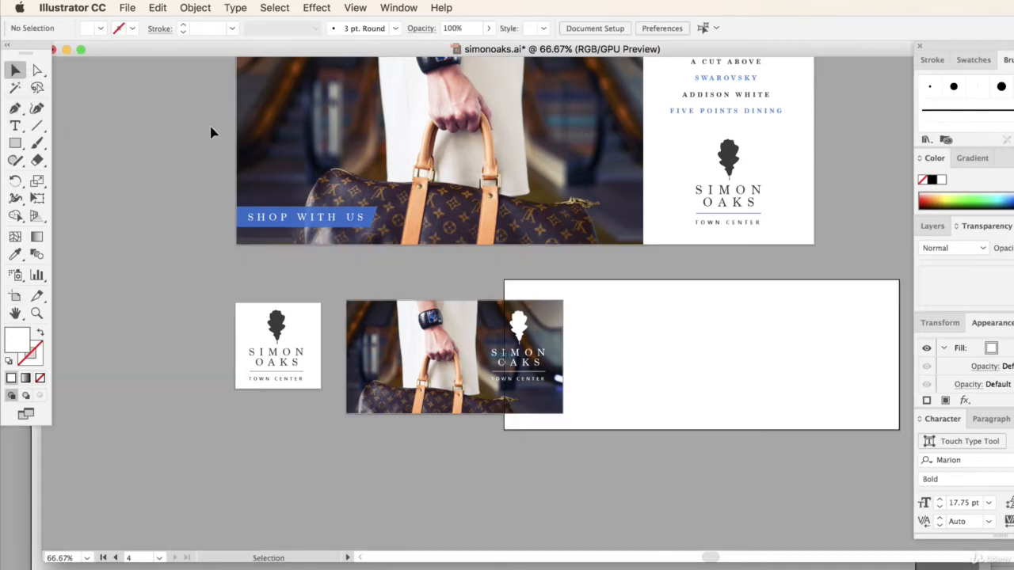
Try to move the blank cover artboard down below the thumbnail, off the overlapping thumbnail artwork.
{"action": "left_click", "coordinate": [128, 7]}
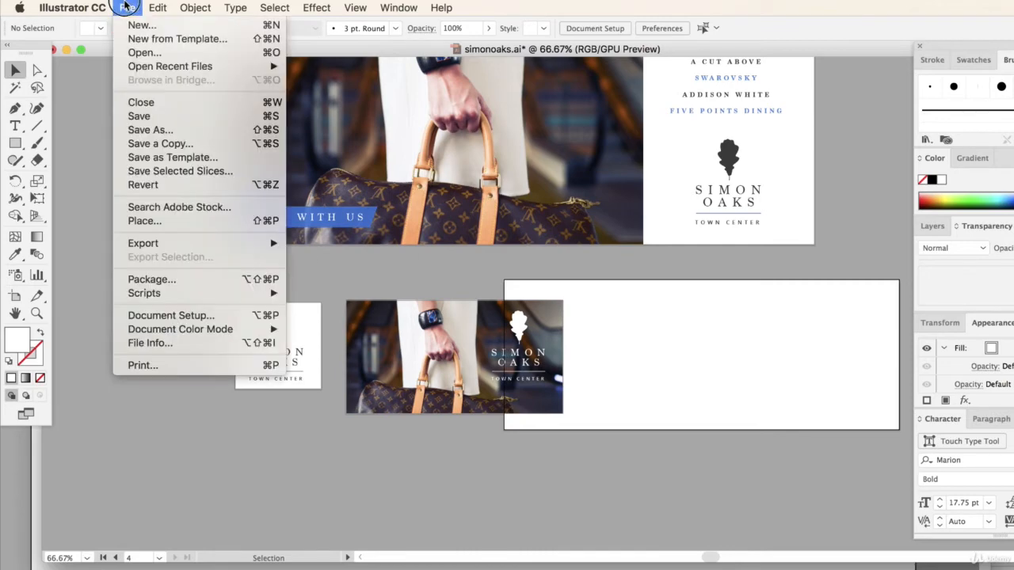
{"action": "left_click", "coordinate": [191, 315]}
{"action": "left_click", "coordinate": [343, 255]}
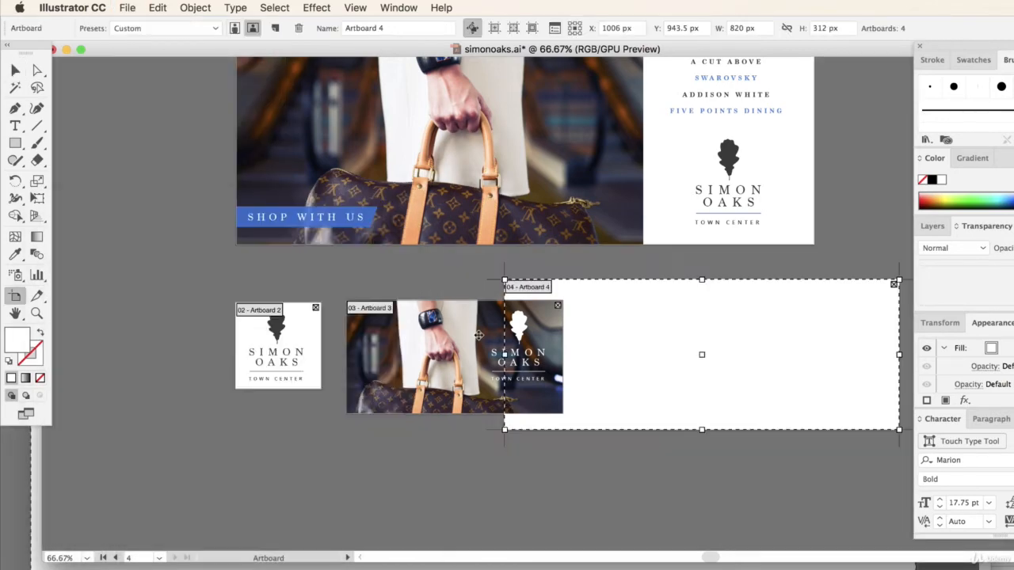
{"action": "scroll", "coordinate": [487, 349], "scroll_direction": "down", "scroll_amount": 2}
{"action": "left_click_drag", "start_coordinate": [647, 233], "coordinate": [502, 433]}
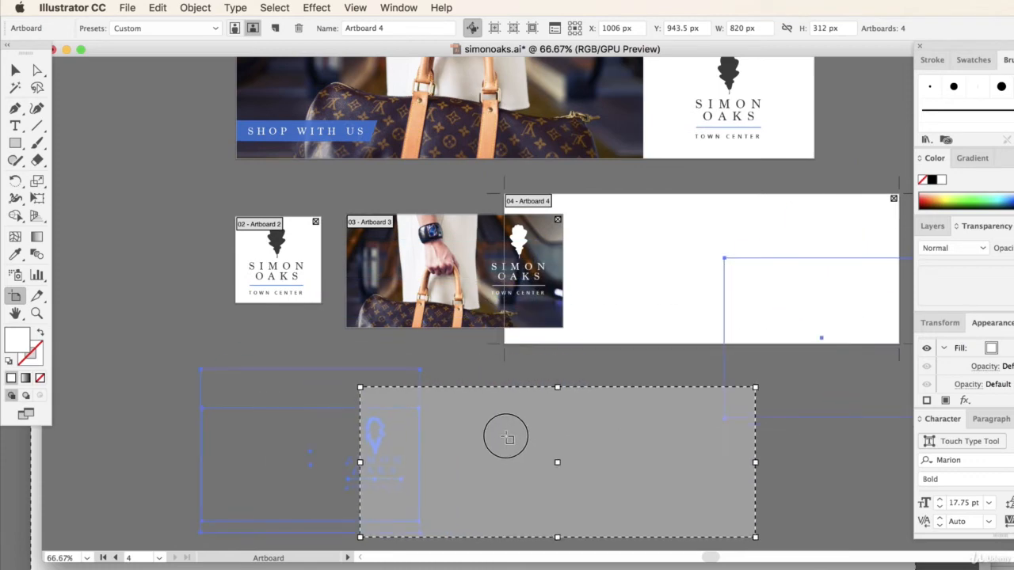
{"action": "key", "text": "super+z"}
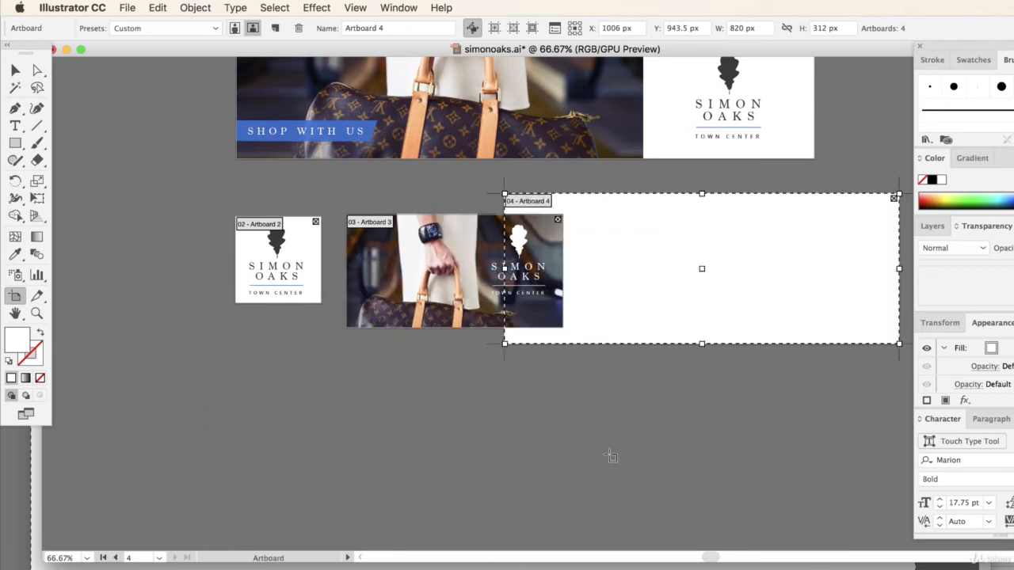
{"action": "left_click", "coordinate": [866, 148]}
{"action": "key", "text": "super+z"}
{"action": "left_click_drag", "start_coordinate": [840, 213], "coordinate": [835, 272]}
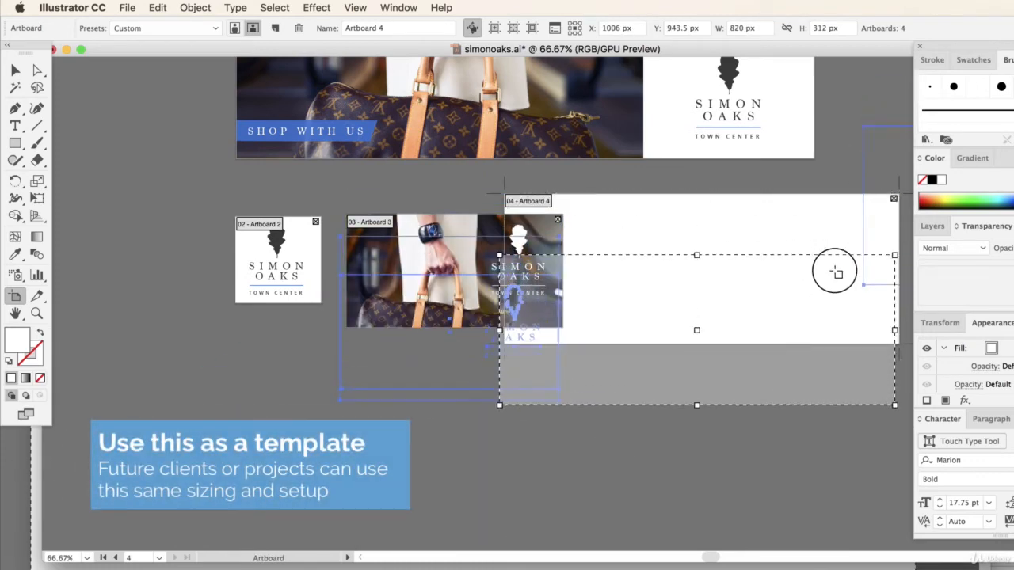
{"action": "key", "text": "super+z"}
{"action": "left_click", "coordinate": [15, 70]}
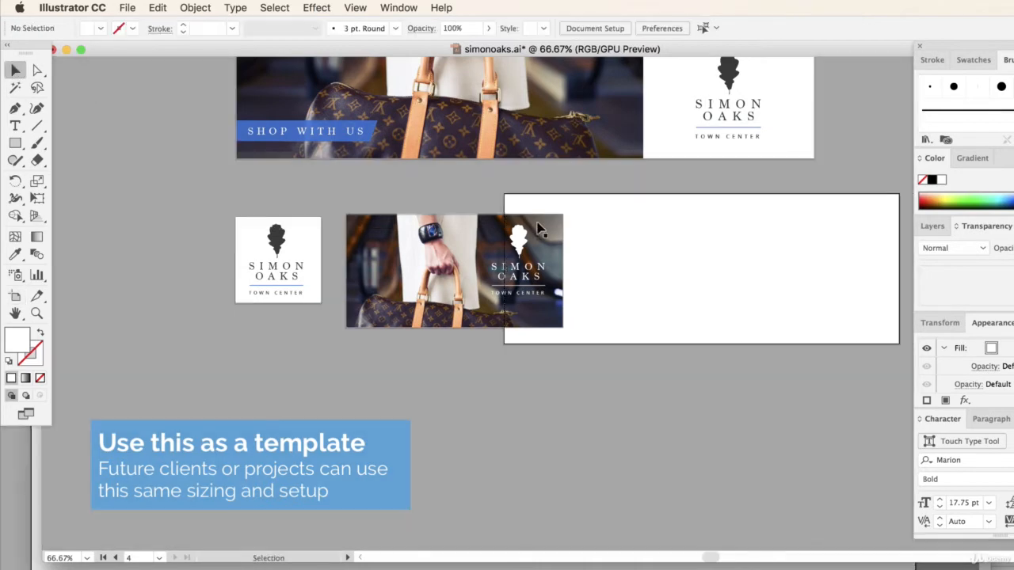
Reopen artboard editing for the document from its setup options.
{"action": "left_click", "coordinate": [127, 7]}
{"action": "left_click", "coordinate": [138, 316]}
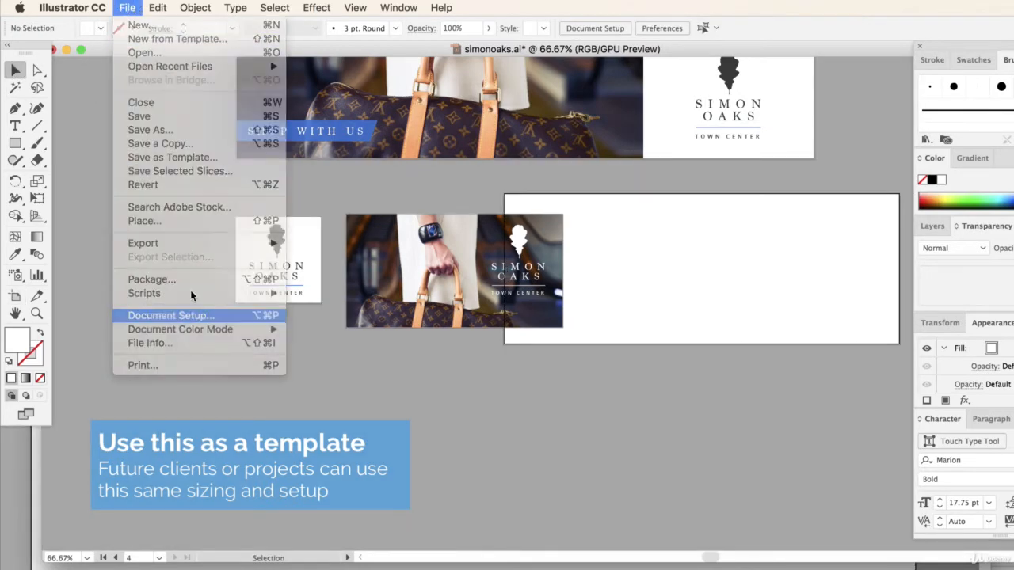
{"action": "left_click", "coordinate": [357, 255]}
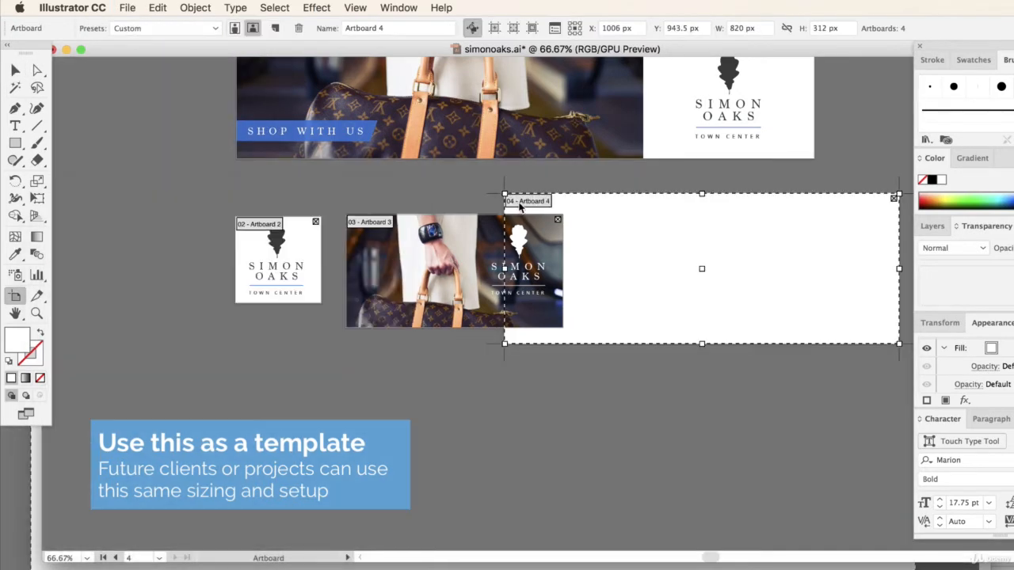
Try to reposition the blank cover artboard by its label and edges without carrying the overlapping artwork along.
{"action": "left_click_drag", "start_coordinate": [519, 204], "coordinate": [522, 266]}
{"action": "key", "text": "super+z"}
{"action": "left_click_drag", "start_coordinate": [877, 196], "coordinate": [844, 222]}
{"action": "key", "text": "super+z"}
{"action": "left_click_drag", "start_coordinate": [813, 344], "coordinate": [797, 392]}
{"action": "key", "text": "super+z"}
{"action": "left_click_drag", "start_coordinate": [855, 194], "coordinate": [812, 205]}
{"action": "key", "text": "super+z"}
Move the thumbnail artboard with its artwork below the profile image, and shift the blank cover artboard slightly left and up.
{"action": "left_click_drag", "start_coordinate": [439, 258], "coordinate": [290, 372]}
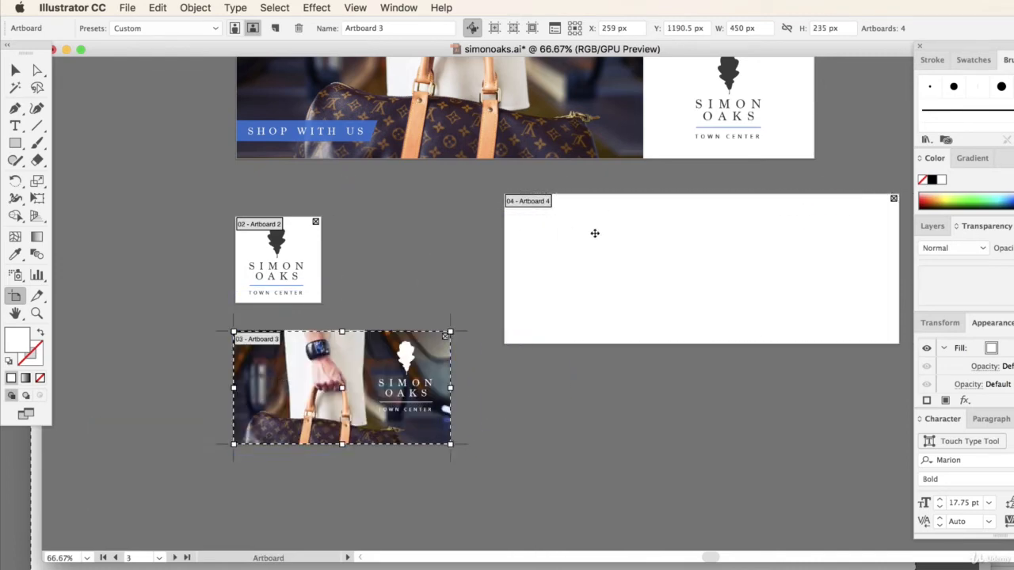
{"action": "left_click_drag", "start_coordinate": [595, 233], "coordinate": [555, 226]}
{"action": "left_click", "coordinate": [14, 70]}
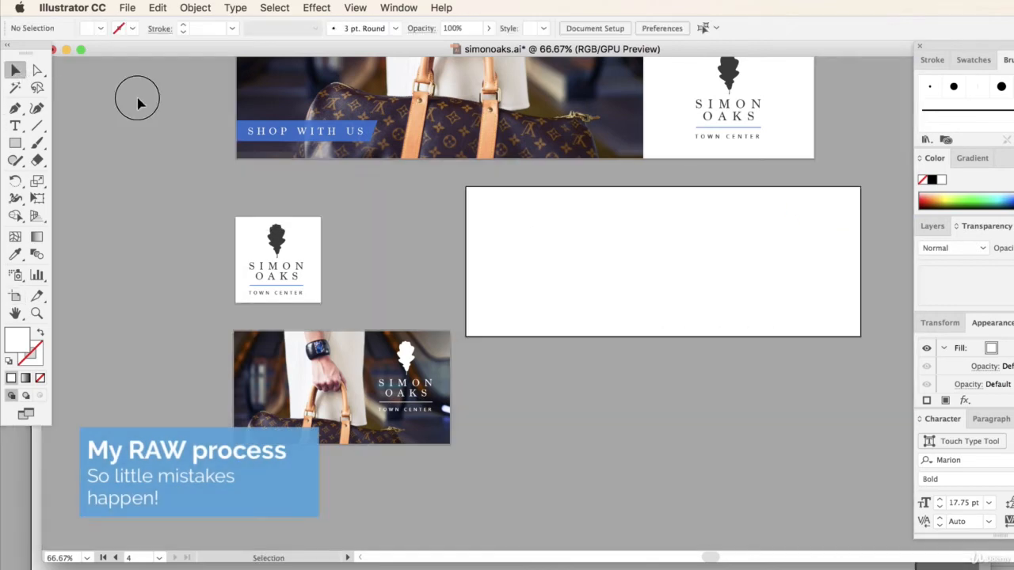
Try a reduced copy of the dark Simon Oaks logo on the blank cover artboard, and delete it.
{"action": "scroll", "coordinate": [621, 474], "scroll_direction": "up", "scroll_amount": 5}
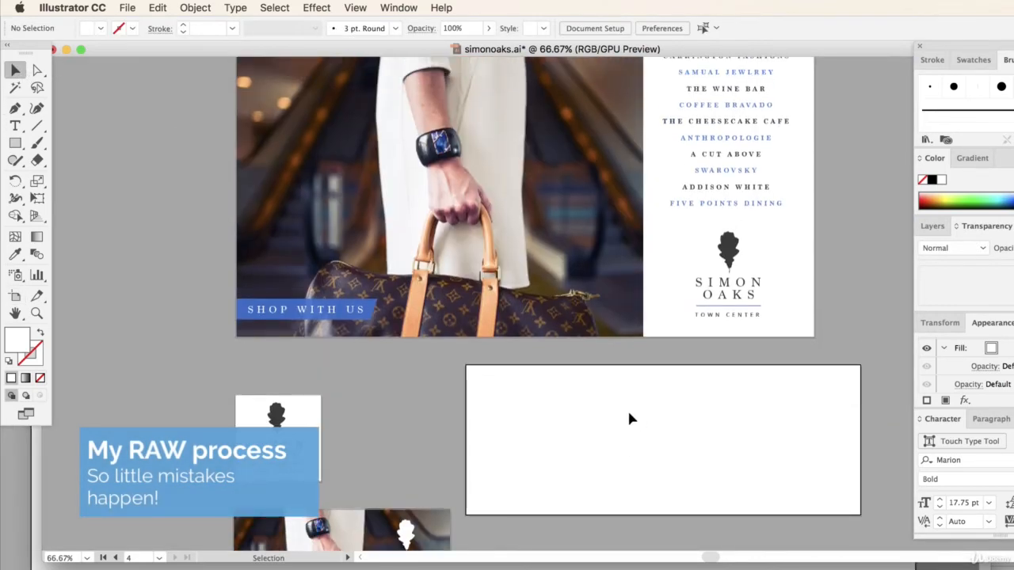
{"action": "left_click_drag", "start_coordinate": [701, 249], "coordinate": [769, 325]}
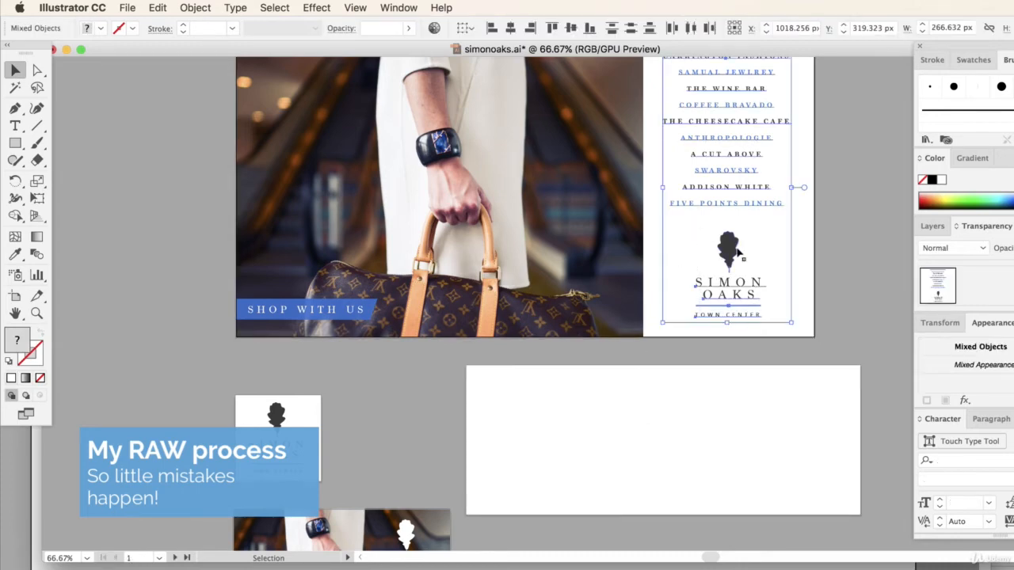
{"action": "left_click", "coordinate": [739, 202], "text": "shift"}
{"action": "key", "text": "super+c"}
{"action": "key", "text": "super+v"}
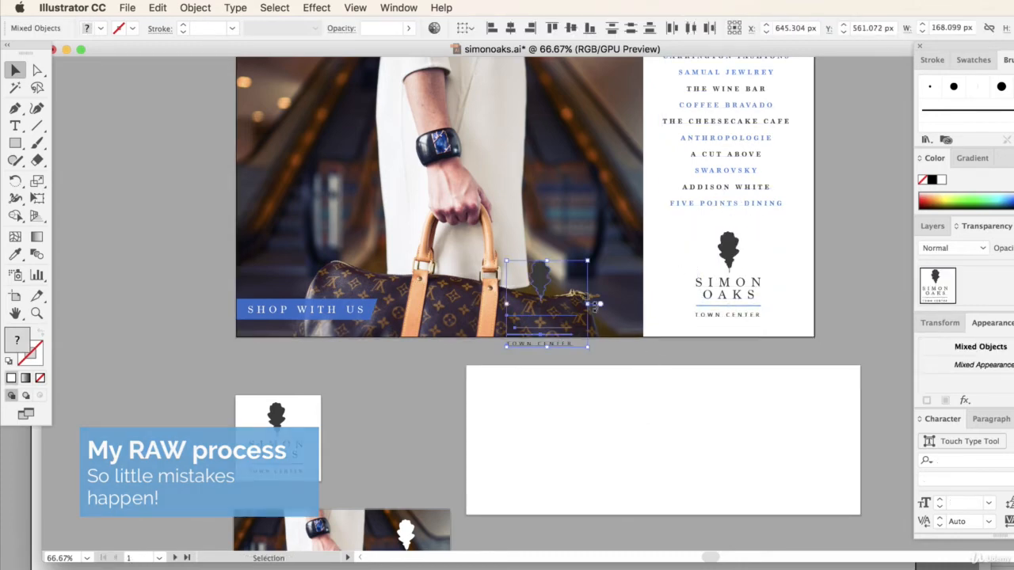
{"action": "left_click_drag", "start_coordinate": [582, 272], "coordinate": [667, 420]}
{"action": "scroll", "coordinate": [665, 447], "scroll_direction": "down", "scroll_amount": 1}
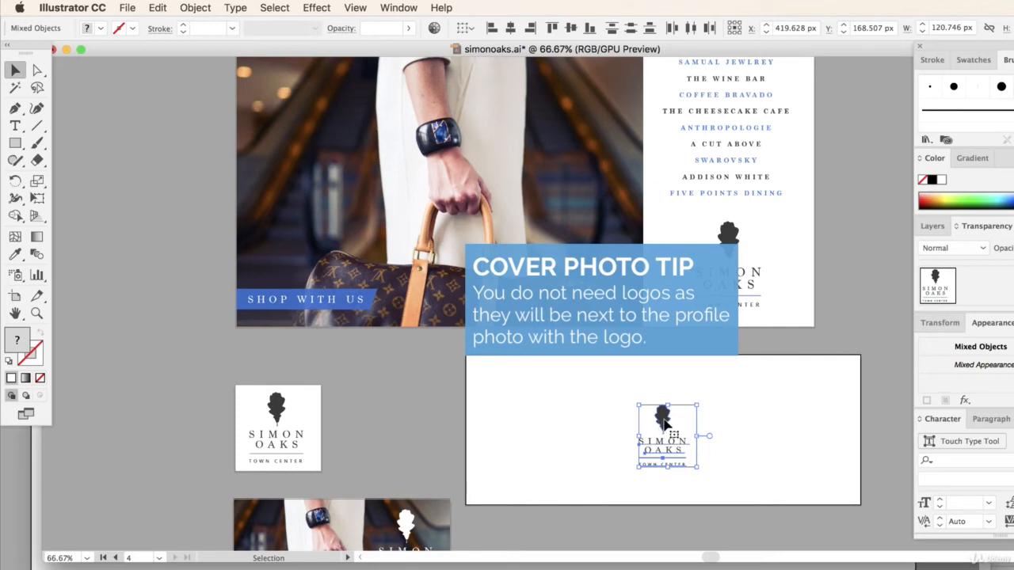
{"action": "key", "text": "Delete"}
Copy the handbag photo from the thumbnail onto the cover artboard and enlarge it to the artboard's full height.
{"action": "left_click", "coordinate": [518, 210]}
{"action": "scroll", "coordinate": [428, 342], "scroll_direction": "down", "scroll_amount": 1}
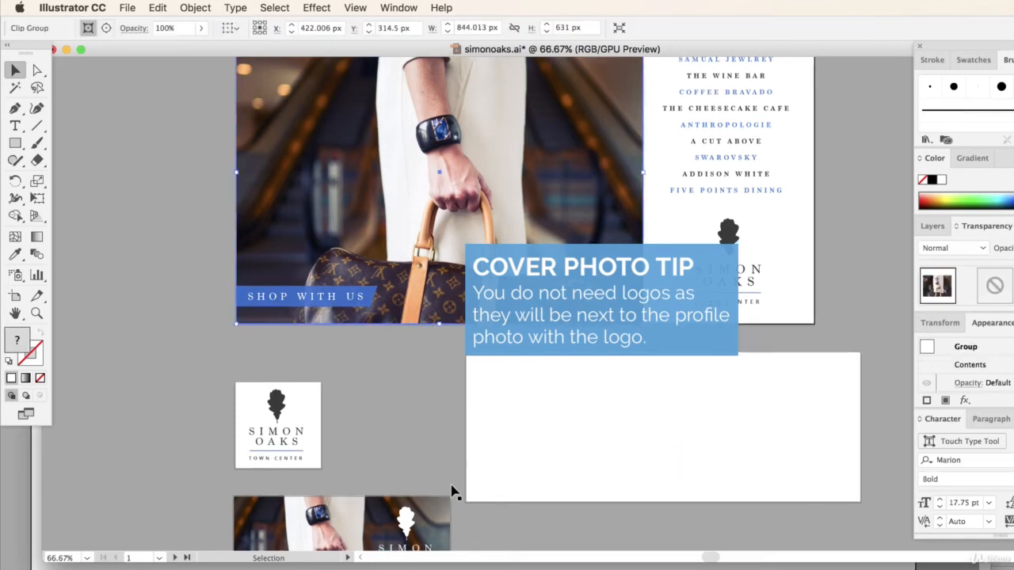
{"action": "left_click", "coordinate": [335, 518]}
{"action": "left_click_drag", "start_coordinate": [386, 499], "coordinate": [679, 469]}
{"action": "left_click_drag", "start_coordinate": [762, 389], "coordinate": [826, 356]}
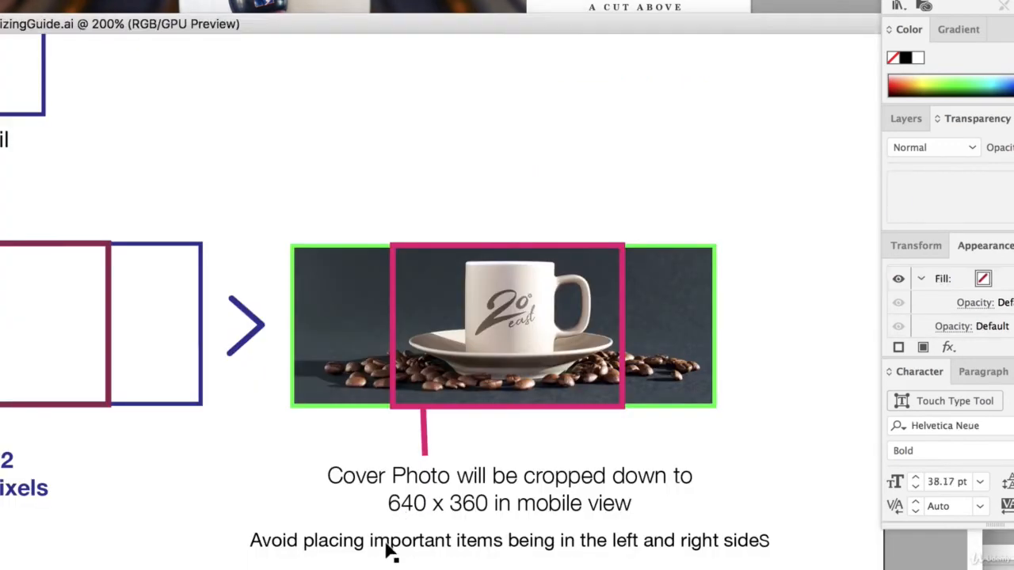
Copy the green and pink cover-photo crop frames from the sizing guide and fit them over the cover artboard.
{"action": "left_click", "coordinate": [394, 349]}
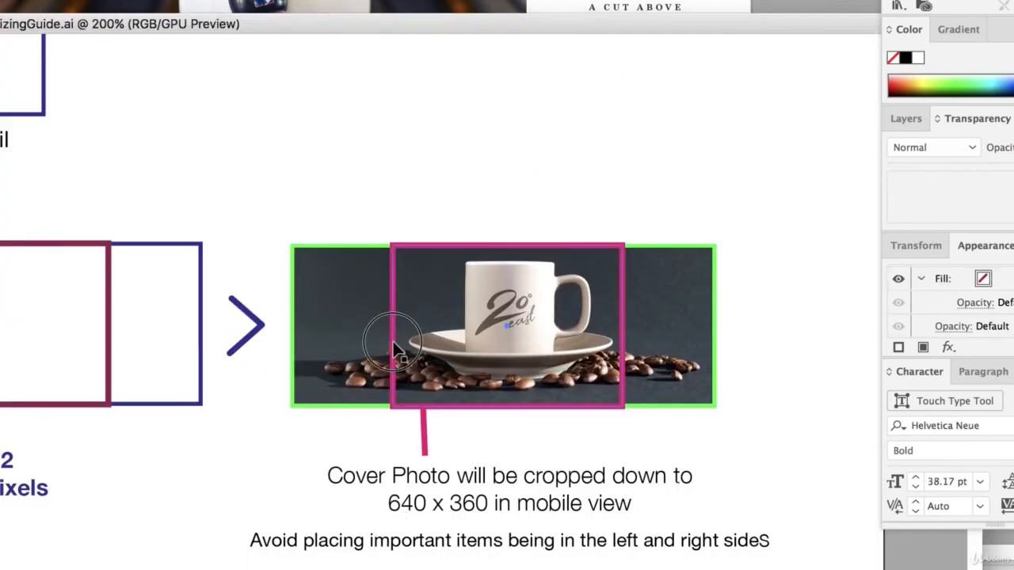
{"action": "left_click", "coordinate": [293, 289]}
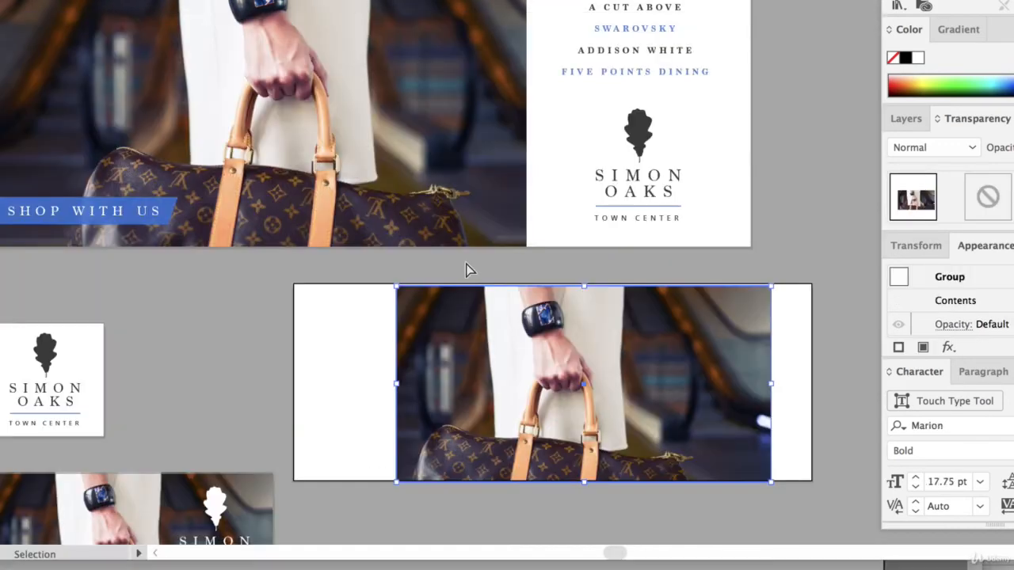
{"action": "left_click", "coordinate": [471, 241]}
{"action": "left_click", "coordinate": [481, 198]}
{"action": "left_click_drag", "start_coordinate": [481, 198], "coordinate": [758, 286]}
{"action": "left_click_drag", "start_coordinate": [797, 478], "coordinate": [813, 484]}
{"action": "left_click", "coordinate": [835, 176]}
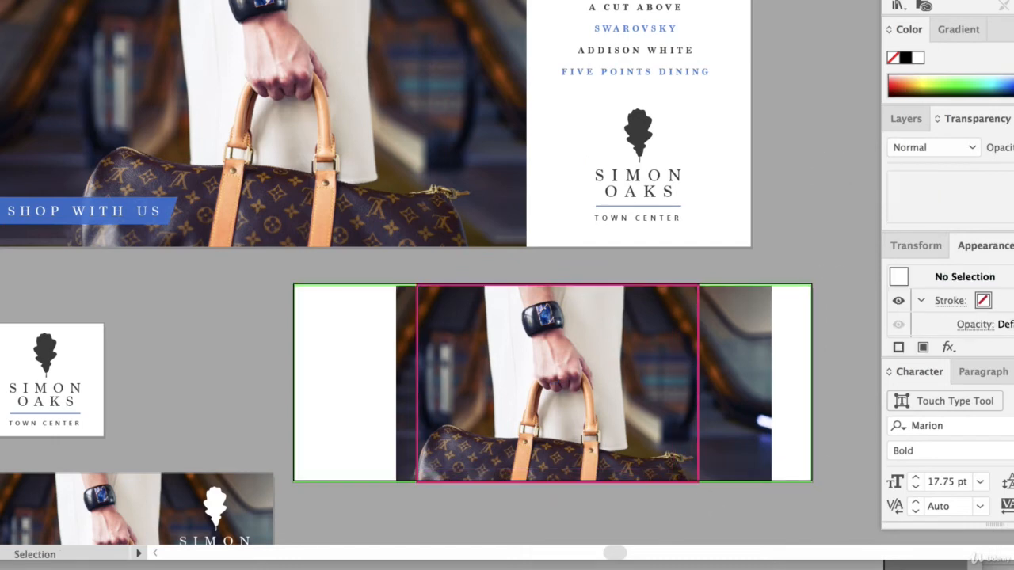
Release the clipping mask on the cover artboard's handbag photo.
{"action": "left_click", "coordinate": [717, 377]}
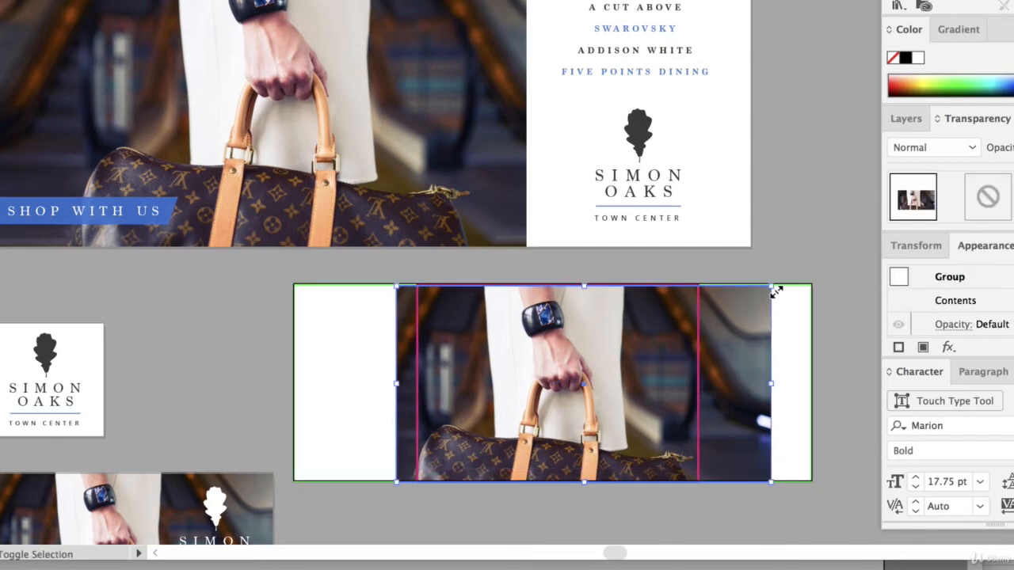
{"action": "right_click", "coordinate": [741, 321]}
{"action": "left_click", "coordinate": [780, 477]}
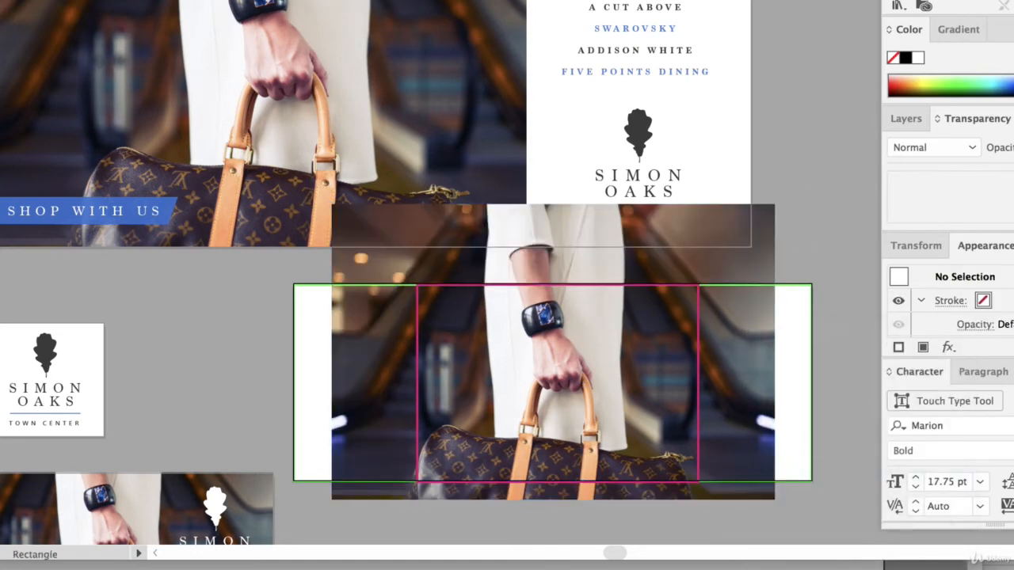
Enlarge the unclipped handbag photo to span the full width of the cover artboard, and shift it slightly upward.
{"action": "scroll", "coordinate": [613, 344], "scroll_direction": "down", "scroll_amount": 5}
{"action": "left_click", "coordinate": [697, 285]}
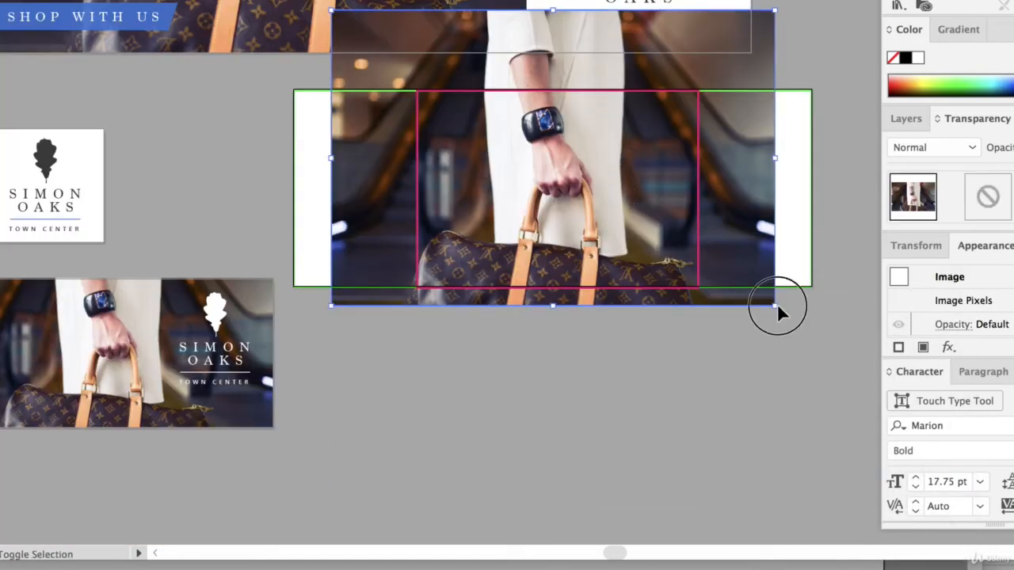
{"action": "left_click_drag", "start_coordinate": [776, 306], "coordinate": [812, 346]}
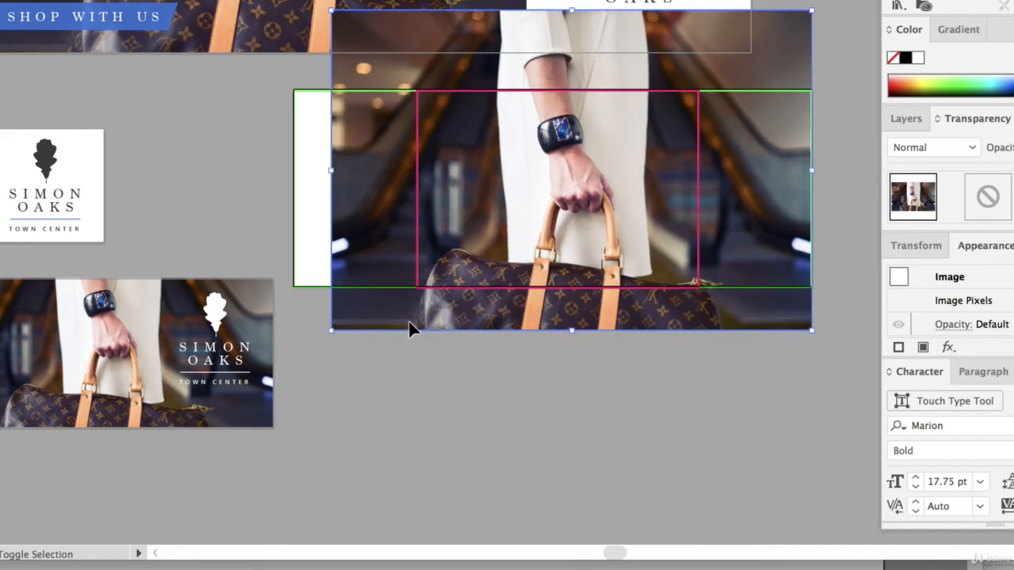
{"action": "left_click_drag", "start_coordinate": [336, 336], "coordinate": [293, 358]}
{"action": "left_click", "coordinate": [537, 435]}
{"action": "scroll", "coordinate": [540, 422], "scroll_direction": "up", "scroll_amount": 1}
{"action": "left_click", "coordinate": [545, 237]}
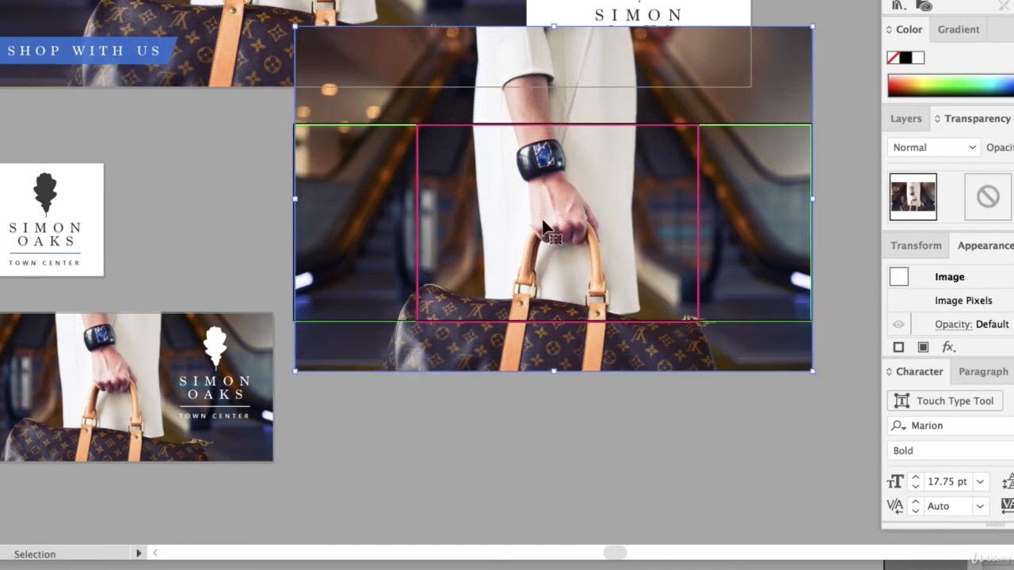
{"action": "left_click_drag", "start_coordinate": [545, 234], "coordinate": [545, 229]}
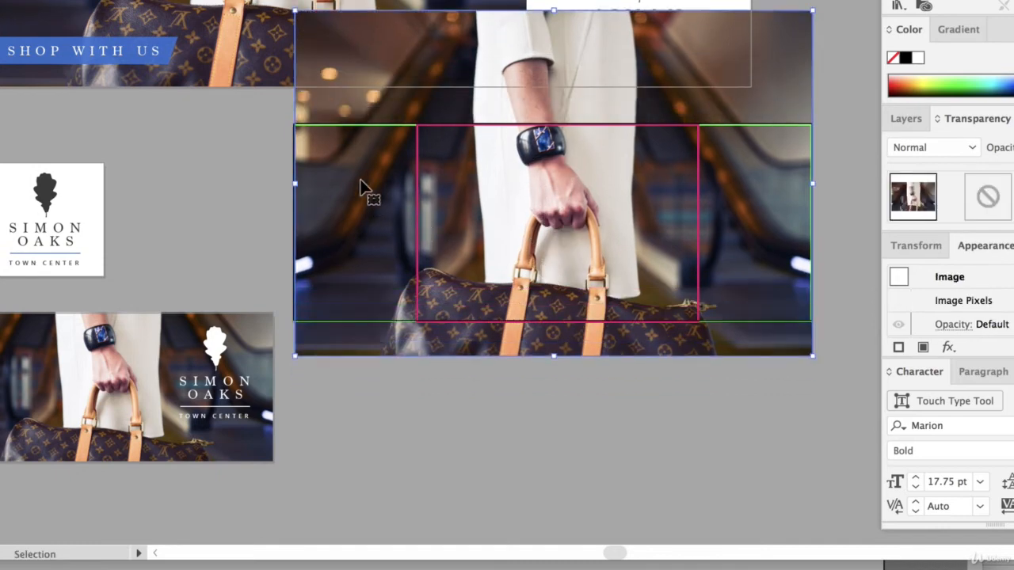
Clip the enlarged photo to the cover area, using a solid-filled copy of the green frame as the clipping mask.
{"action": "left_click", "coordinate": [348, 126]}
{"action": "key", "text": "super+c"}
{"action": "key", "text": "super+v"}
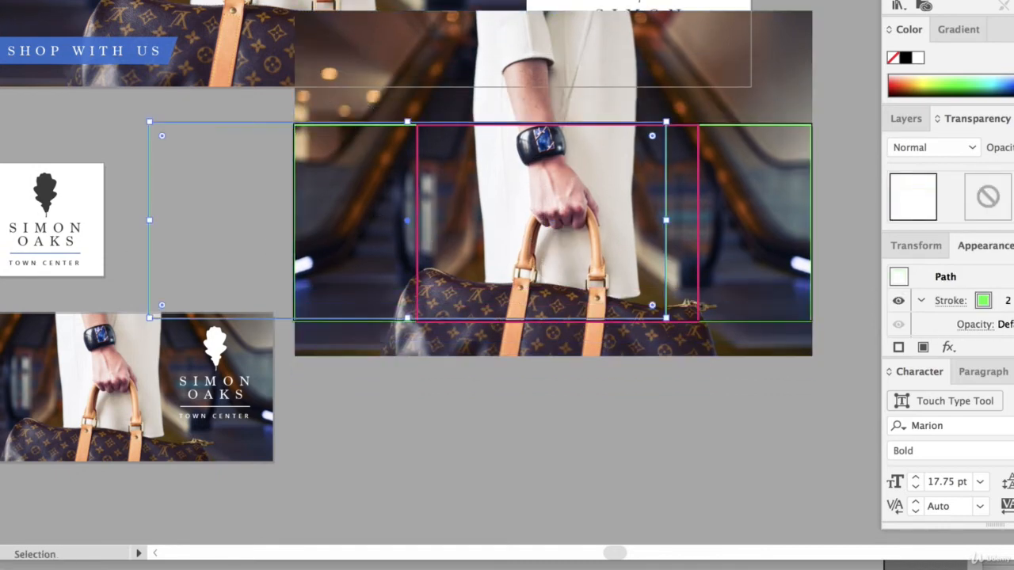
{"action": "key", "text": "shift+x"}
{"action": "mouse_move", "coordinate": [245, 217]}
{"action": "left_mouse_down"}
{"action": "mouse_move", "coordinate": [369, 215]}
{"action": "mouse_move", "coordinate": [394, 226]}
{"action": "left_mouse_up"}
{"action": "left_click", "coordinate": [779, 79], "text": "shift"}
{"action": "right_click", "coordinate": [781, 86]}
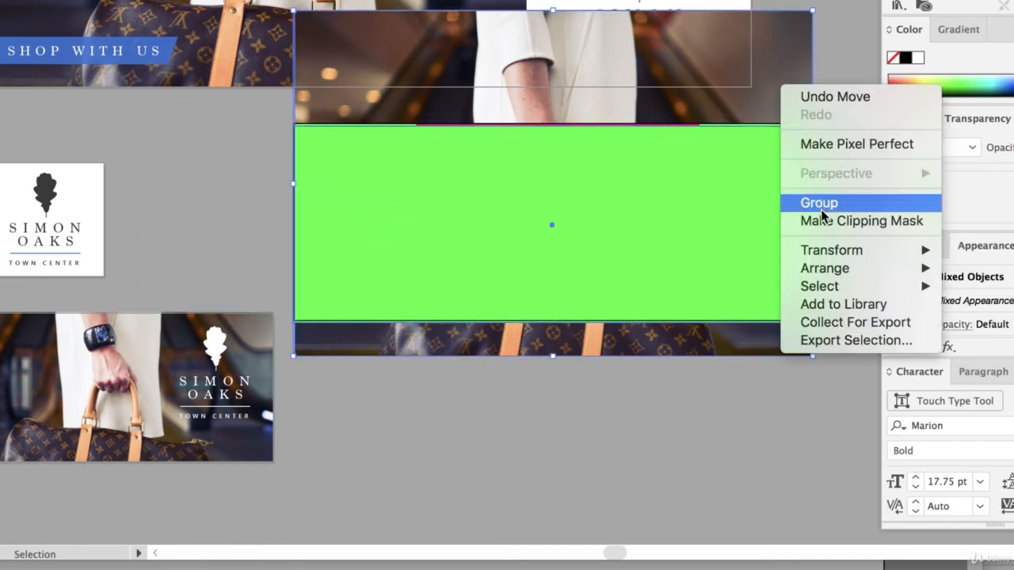
{"action": "left_click", "coordinate": [822, 224]}
Send the clipped cover photo behind the green and pink guide frames.
{"action": "right_click", "coordinate": [717, 161]}
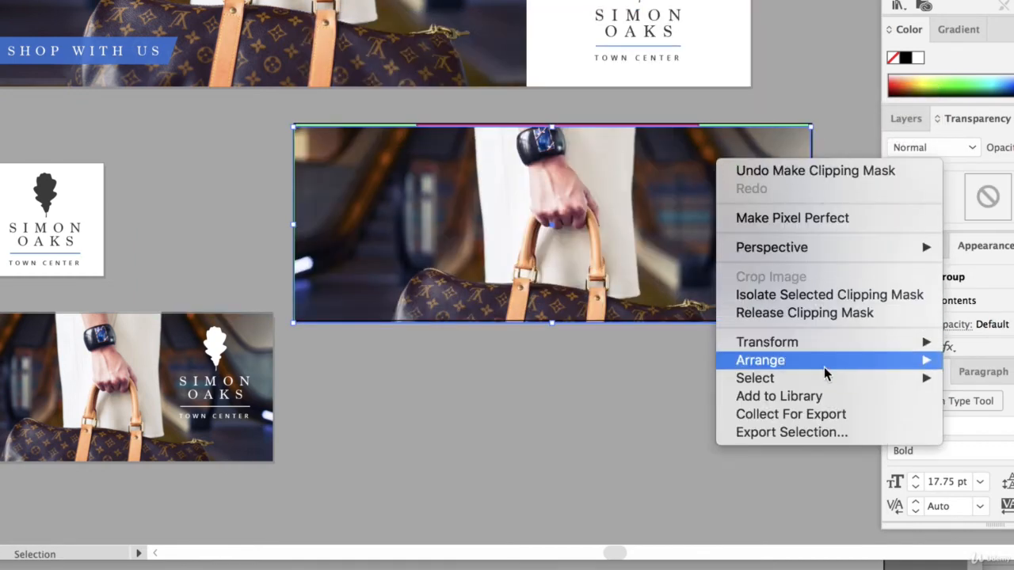
{"action": "mouse_move", "coordinate": [823, 366]}
{"action": "left_click", "coordinate": [982, 414]}
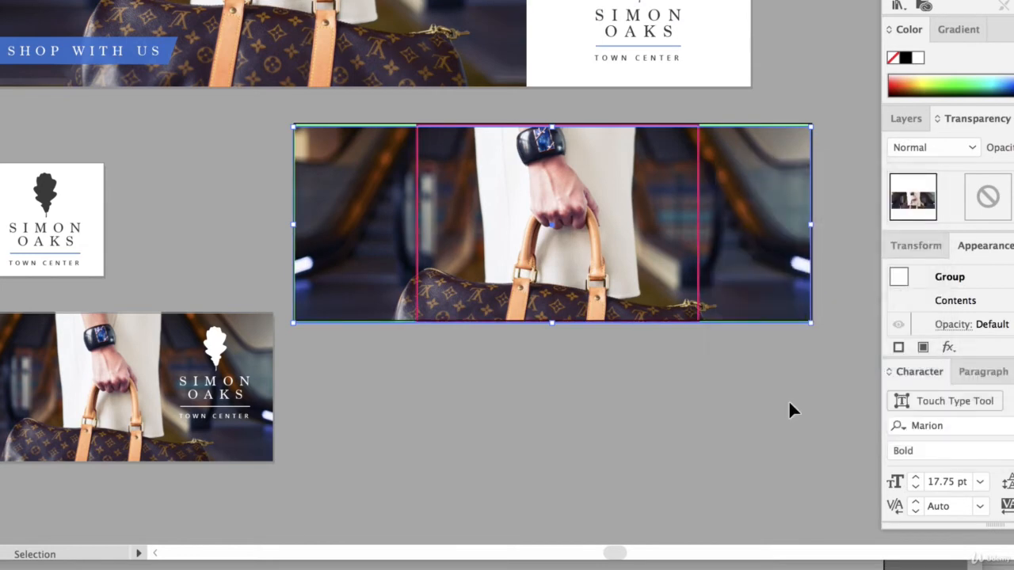
{"action": "left_click", "coordinate": [616, 401]}
Copy the store-name list from the large ad's white panel and place it over the cover photo.
{"action": "scroll", "coordinate": [626, 394], "scroll_direction": "up", "scroll_amount": 5}
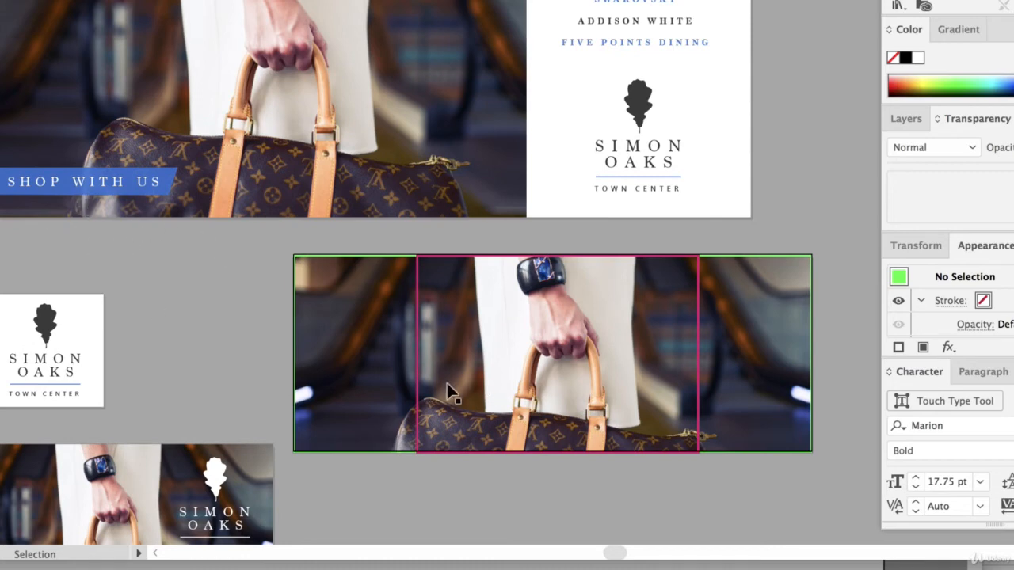
{"action": "scroll", "coordinate": [448, 390], "scroll_direction": "down", "scroll_amount": 3}
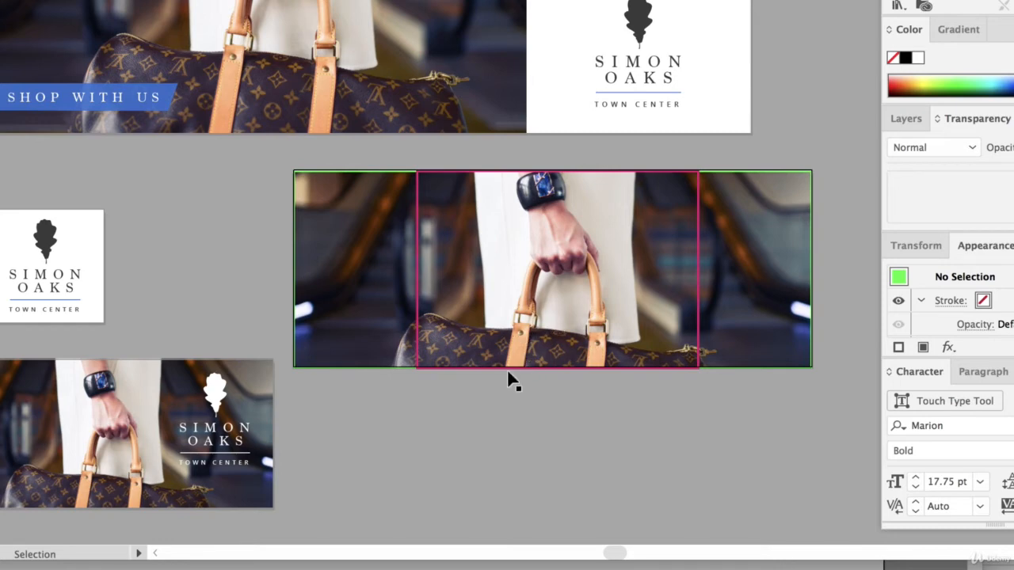
{"action": "scroll", "coordinate": [513, 378], "scroll_direction": "up", "scroll_amount": 9}
{"action": "left_click", "coordinate": [612, 124]}
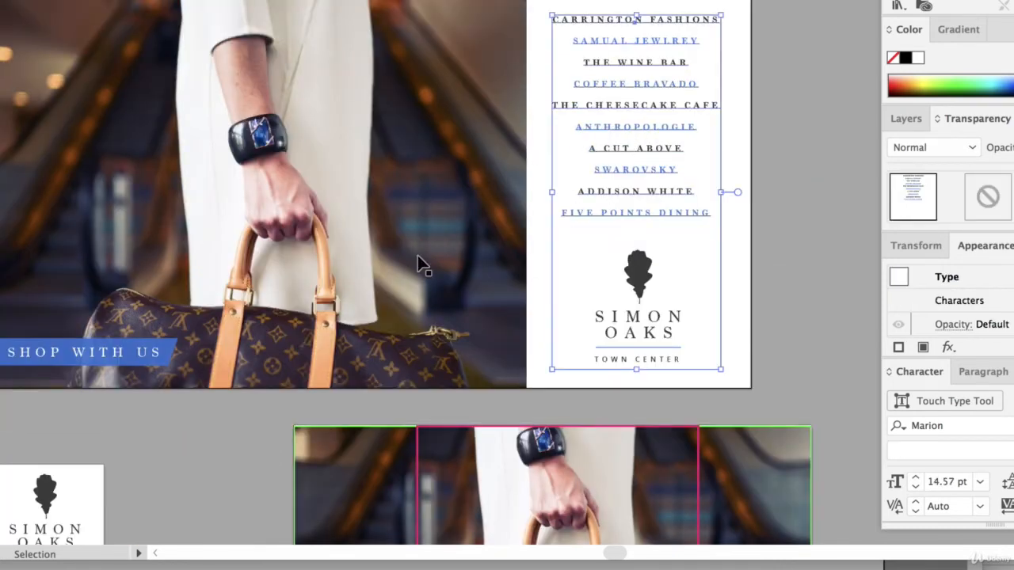
{"action": "scroll", "coordinate": [403, 366], "scroll_direction": "down", "scroll_amount": 9}
{"action": "key", "text": "super+x"}
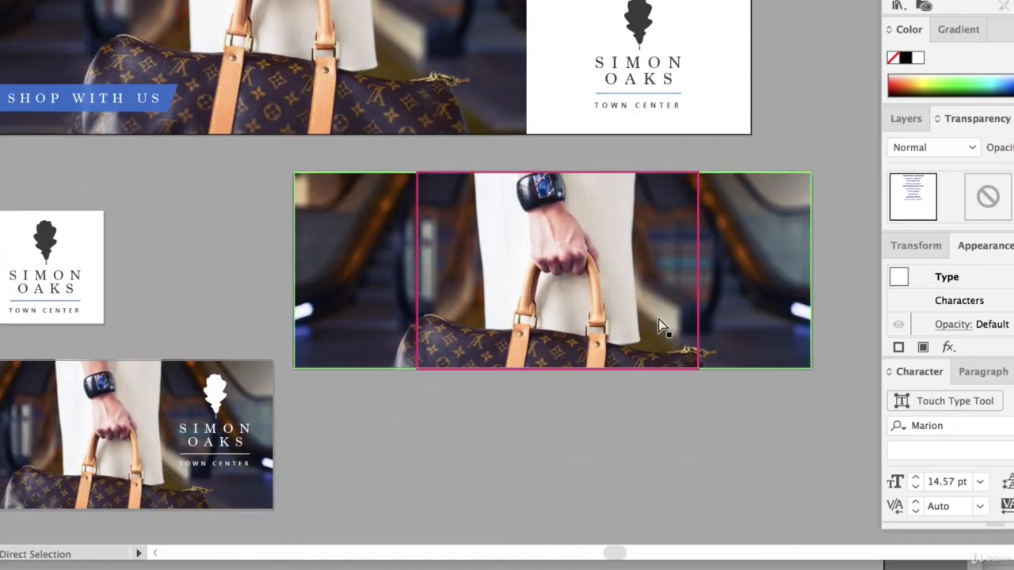
{"action": "key", "text": "super+v"}
{"action": "left_click_drag", "start_coordinate": [436, 209], "coordinate": [622, 384]}
Try to join the second store name onto the first line of the copied list, and undo it.
{"action": "double_click", "coordinate": [528, 252]}
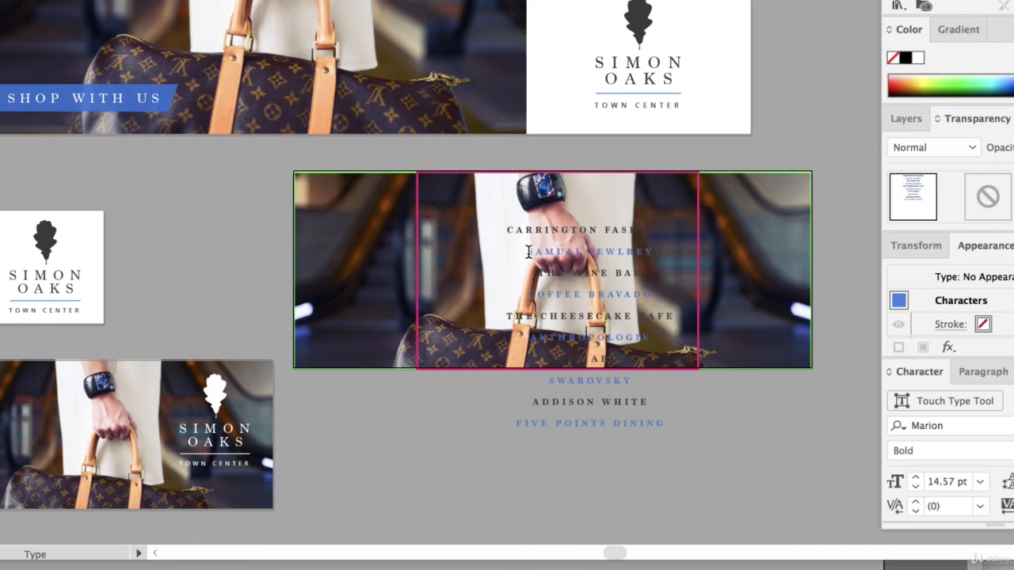
{"action": "key", "text": "BackSpace"}
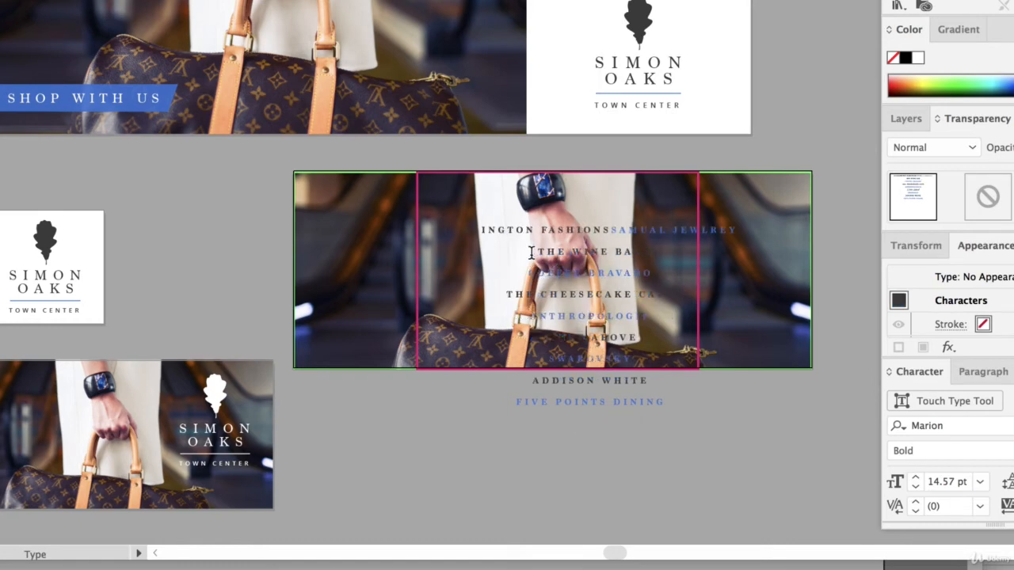
{"action": "key", "text": "ctrl+z"}
{"action": "key", "text": "Escape"}
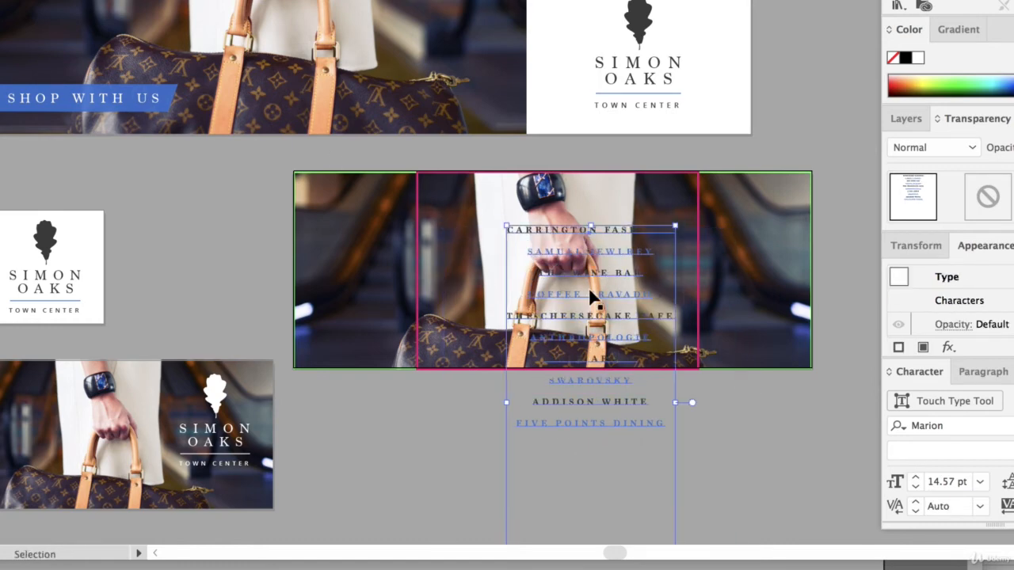
Move the copied store list up over the middle of the cover photo, and set its tracking to 200.
{"action": "left_click_drag", "start_coordinate": [590, 297], "coordinate": [553, 270]}
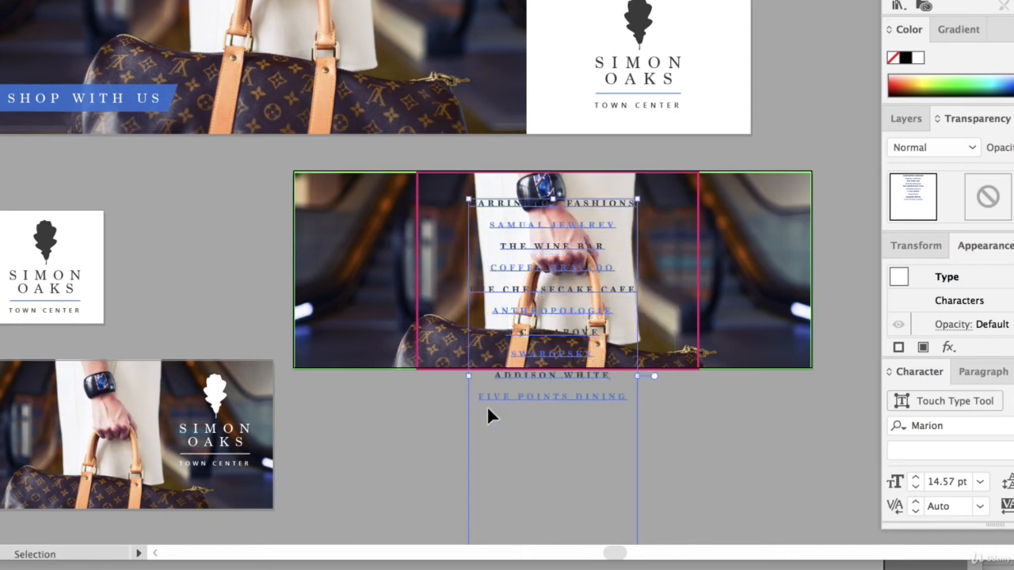
{"action": "left_click", "coordinate": [488, 416]}
{"action": "key", "text": "a"}
{"action": "key", "text": "ctrl+plus"}
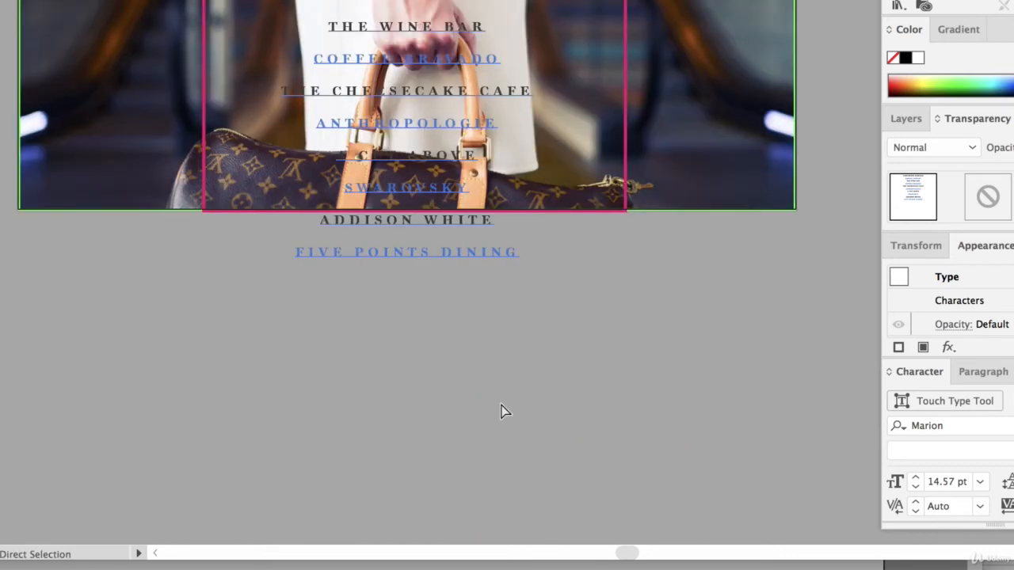
{"action": "key", "text": "v"}
{"action": "left_click", "coordinate": [511, 400]}
{"action": "scroll", "coordinate": [512, 392], "scroll_direction": "up", "scroll_amount": 5}
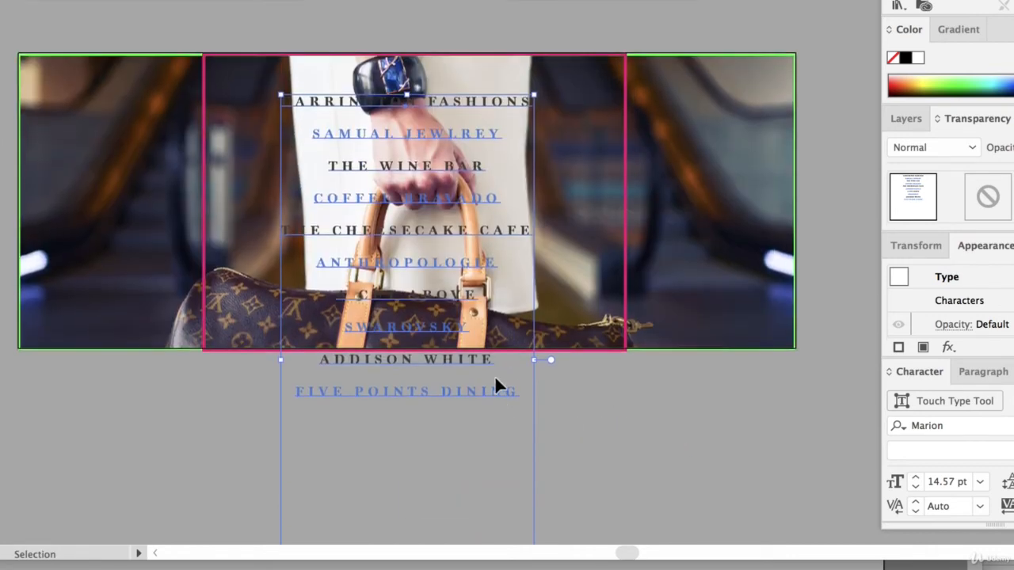
{"action": "scroll", "coordinate": [496, 386], "scroll_direction": "up", "scroll_amount": 2}
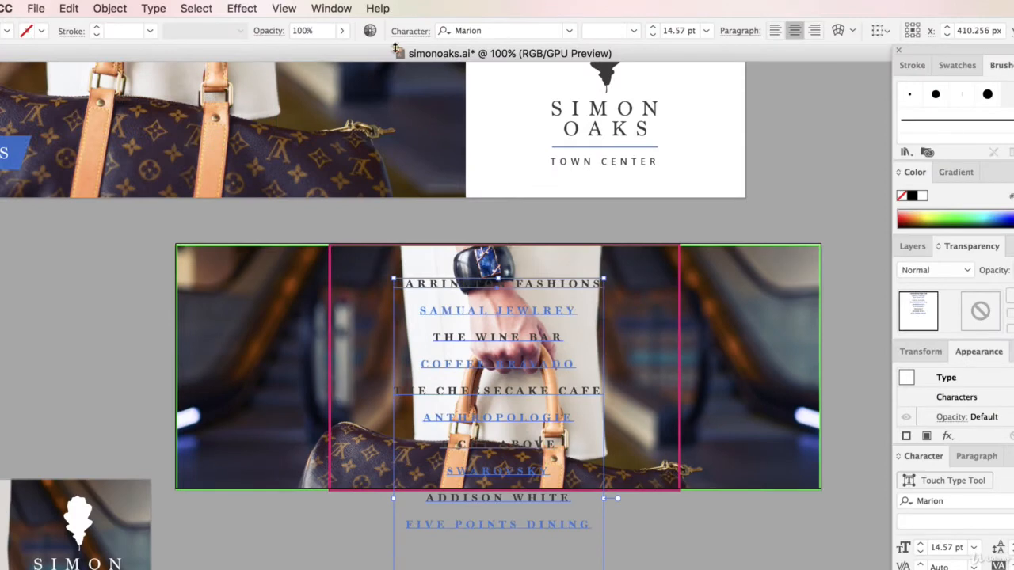
{"action": "left_click", "coordinate": [412, 32]}
{"action": "left_click", "coordinate": [375, 147]}
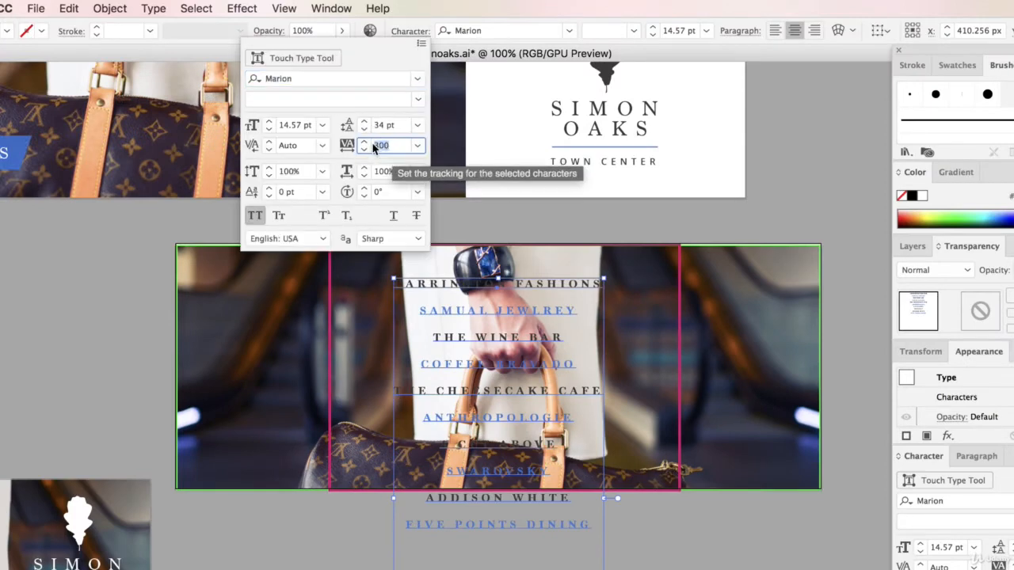
{"action": "type", "text": "200"}
{"action": "key", "text": "Return"}
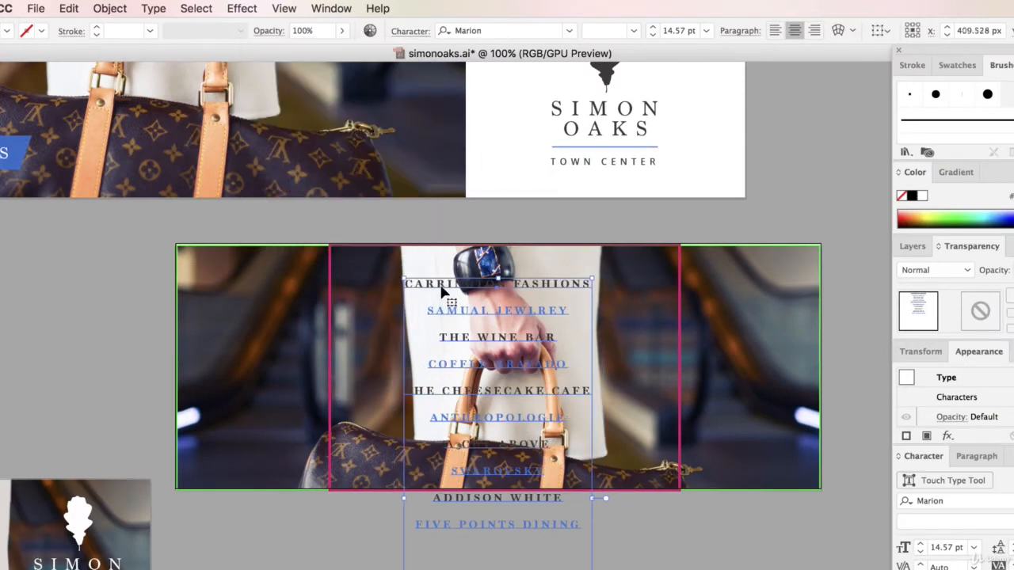
Move the copied store list onto the empty canvas below the cover artboard.
{"action": "scroll", "coordinate": [443, 293], "scroll_direction": "down", "scroll_amount": 6}
{"action": "left_click_drag", "start_coordinate": [464, 208], "coordinate": [443, 519]}
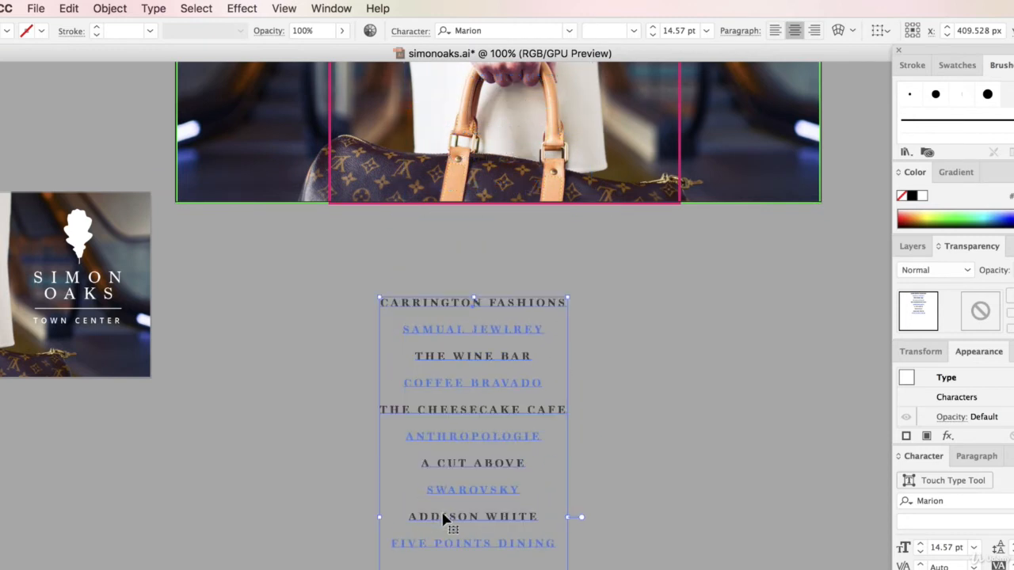
{"action": "left_click", "coordinate": [582, 426]}
{"action": "scroll", "coordinate": [504, 426], "scroll_direction": "down", "scroll_amount": 1}
Join Samual Jewlrey and The Wine Bar onto the Carrington Fashions line, separating the names with spaced vertical bars.
{"action": "double_click", "coordinate": [404, 315]}
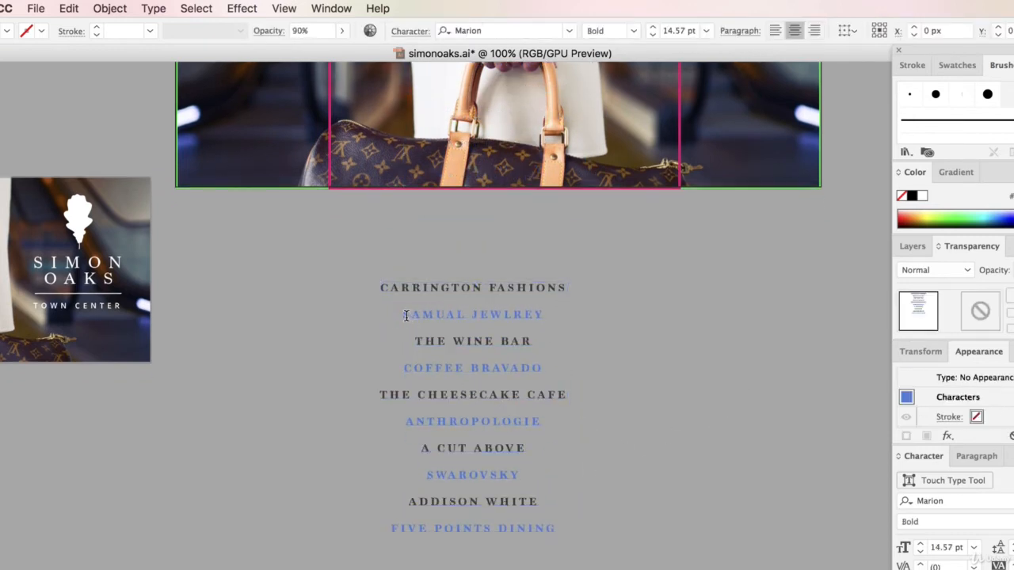
{"action": "key", "text": "BackSpace"}
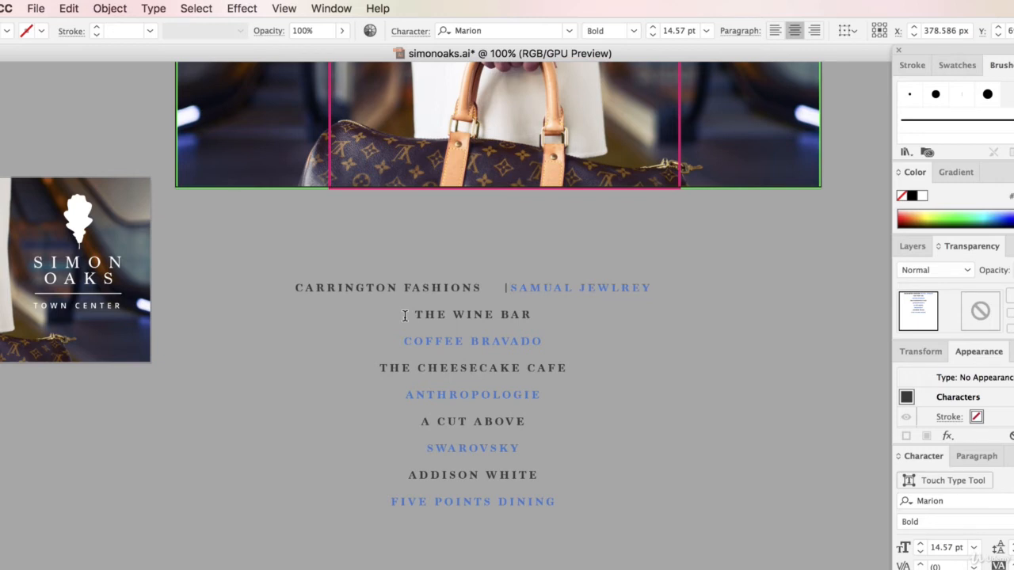
{"action": "type", "text": "|"}
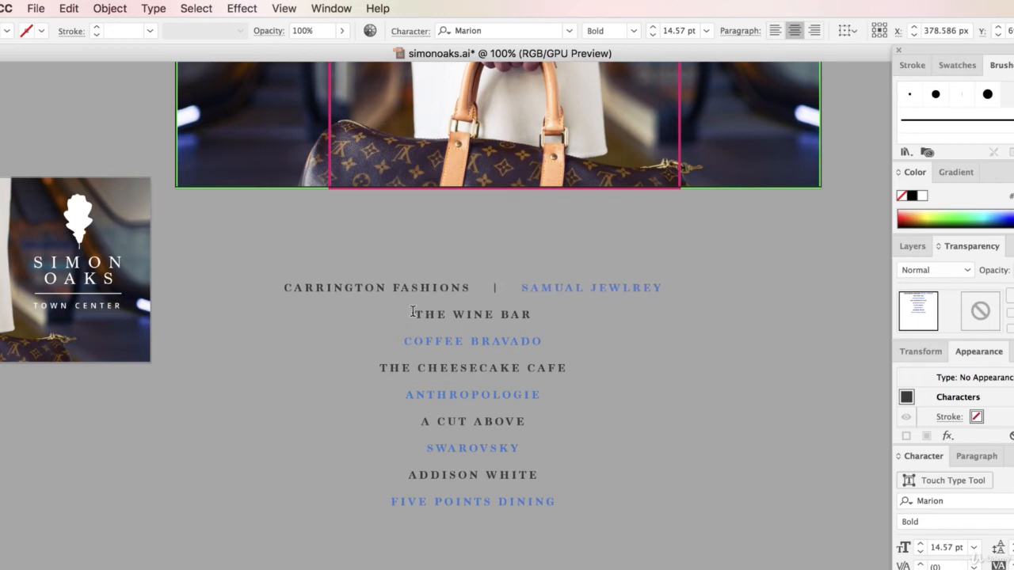
{"action": "left_click", "coordinate": [414, 316]}
{"action": "key", "text": "BackSpace"}
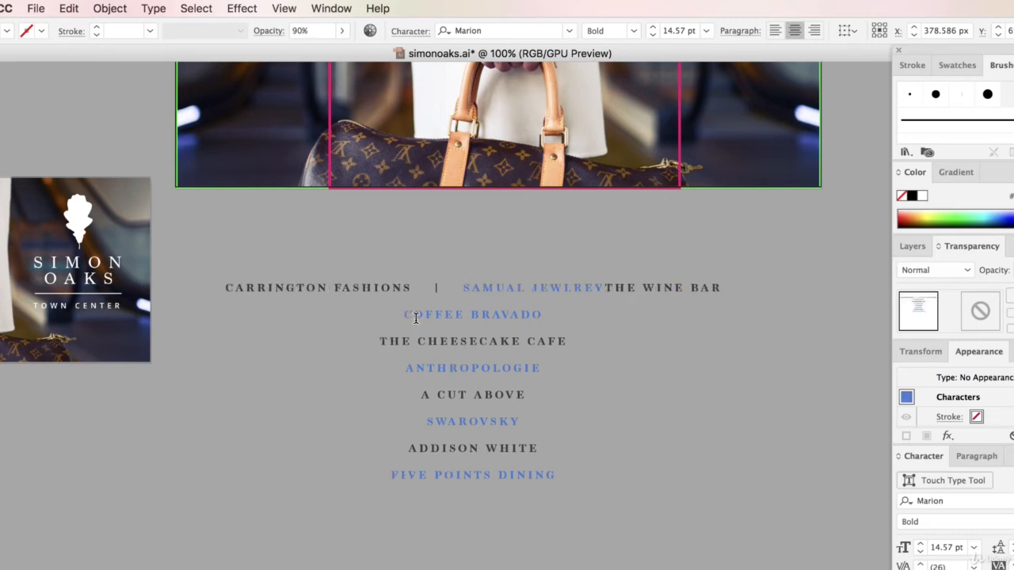
{"action": "type", "text": "|"}
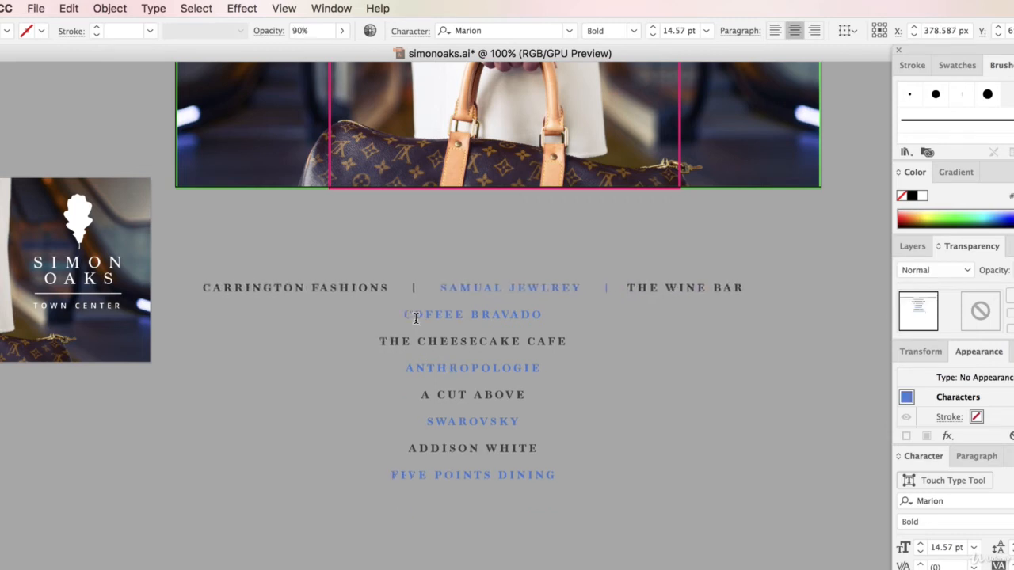
Combine Coffee Bravado, The Cheesecake Cafe and Anthropologie into one second line, separated by spaced vertical bars.
{"action": "left_click", "coordinate": [380, 341]}
{"action": "key", "text": "BackSpace"}
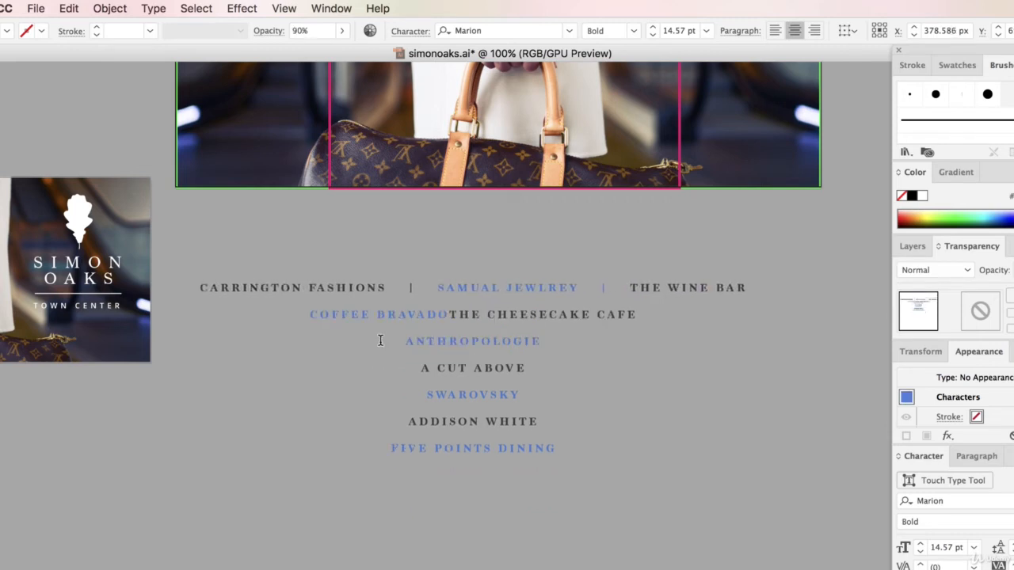
{"action": "key", "text": "BackSpace"}
{"action": "key", "text": "BackSpace"}
{"action": "key", "text": "BackSpace"}
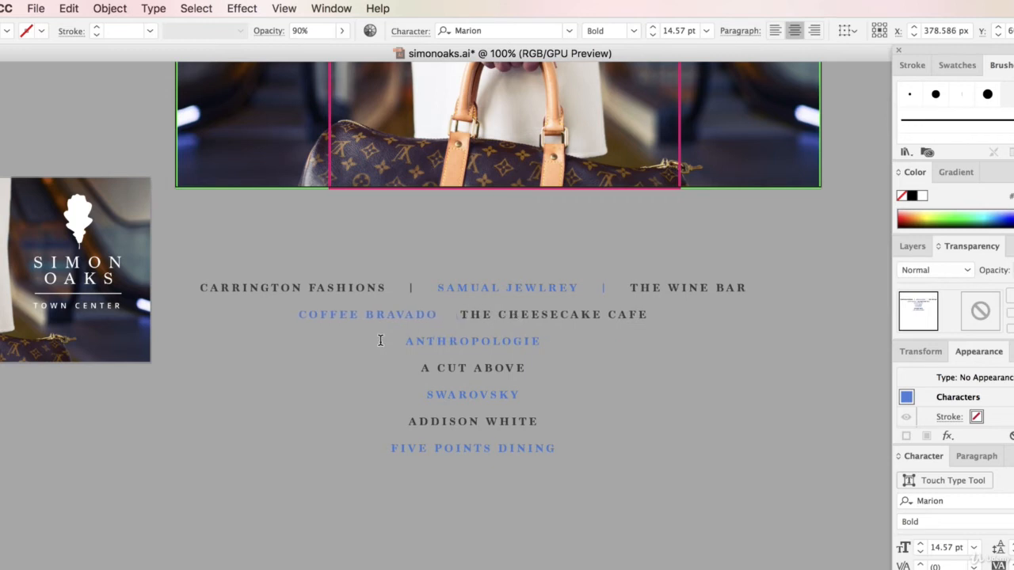
{"action": "key", "text": "Return"}
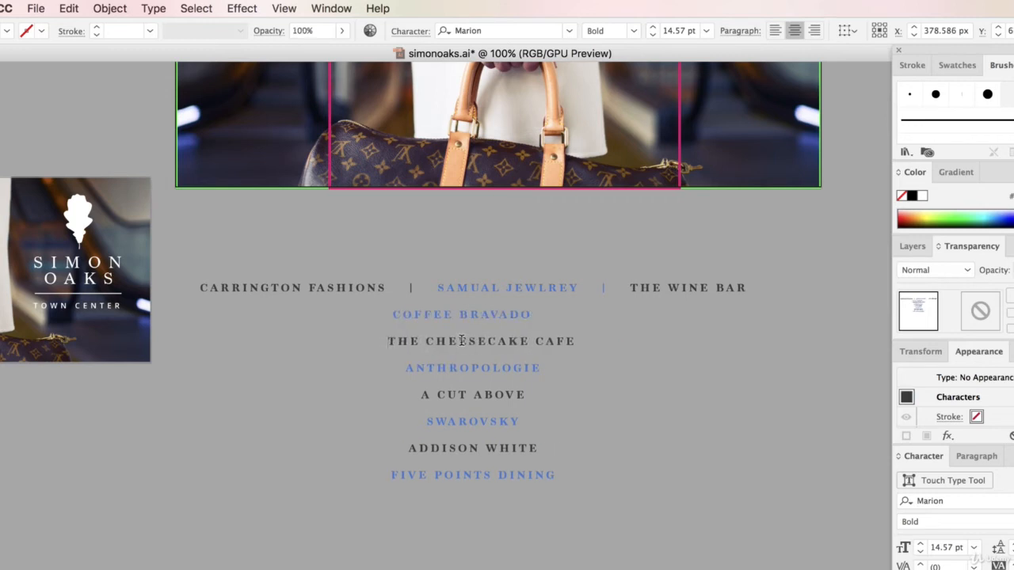
{"action": "key", "text": "BackSpace"}
{"action": "key", "text": "BackSpace"}
{"action": "key", "text": "BackSpace"}
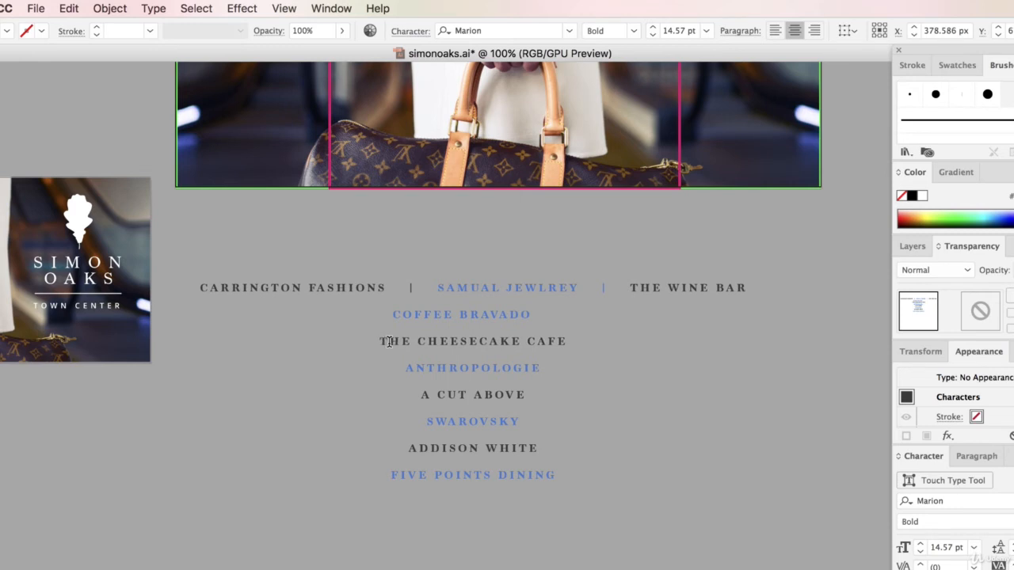
{"action": "type", "text": "| THE CHEESECAKE CAFE"}
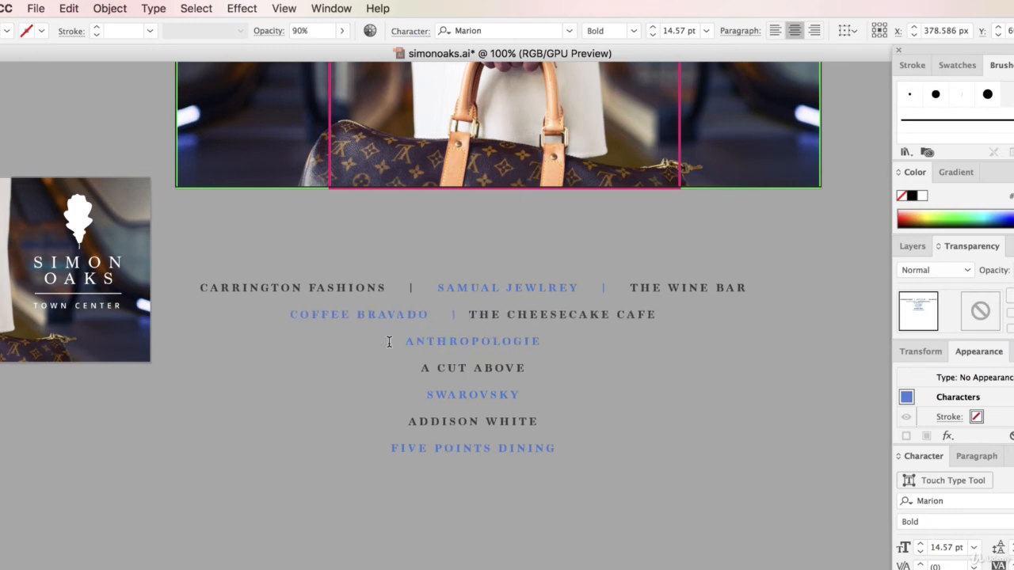
{"action": "key", "text": "BackSpace"}
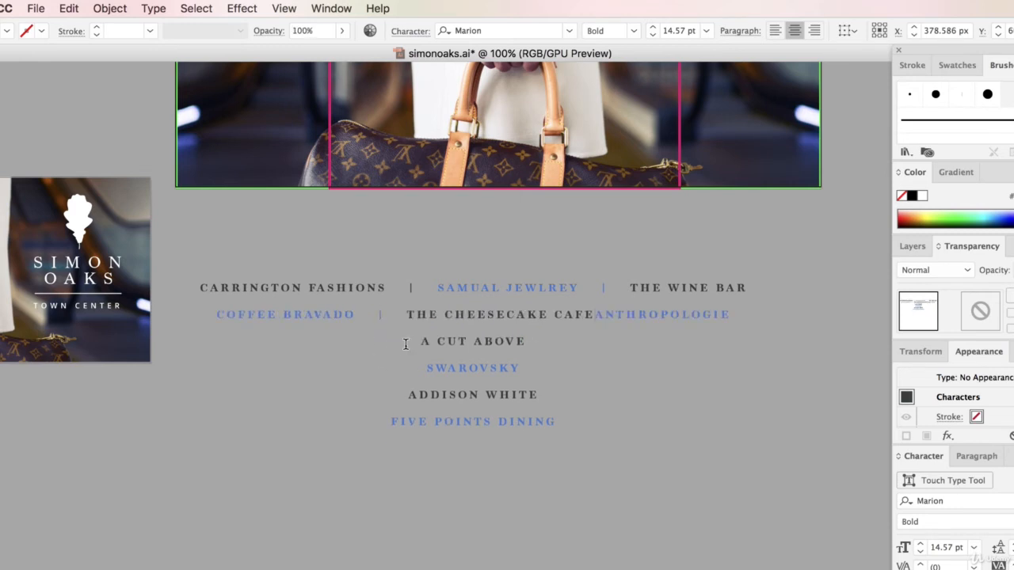
{"action": "type", "text": "|"}
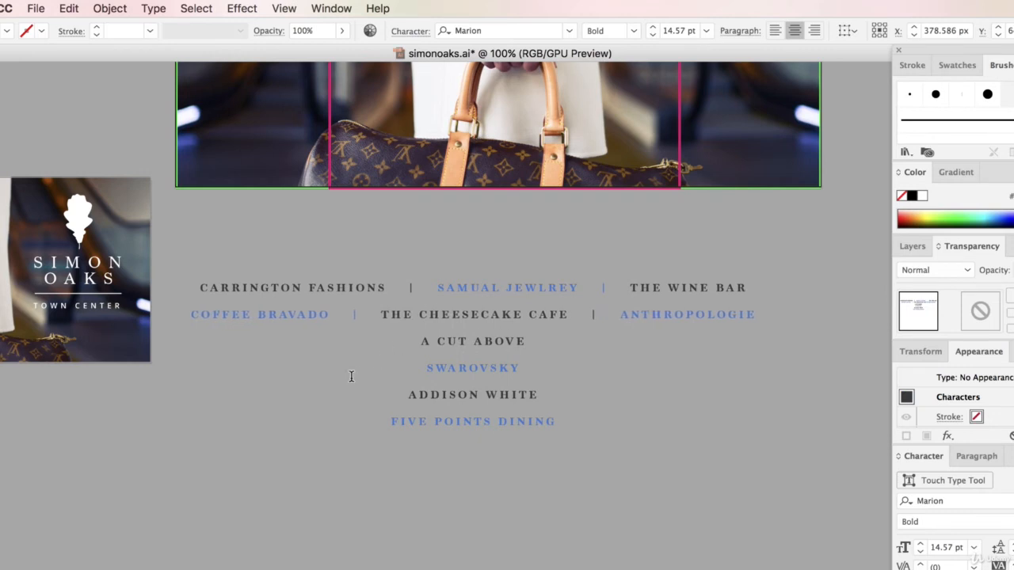
Combine A Cut Above, Swarovsky, Addison White and Five Points Dining into one third line, separated by spaced vertical bars.
{"action": "left_click", "coordinate": [428, 368]}
{"action": "key", "text": "BackSpace"}
{"action": "type", "text": "| SWAROVSKY"}
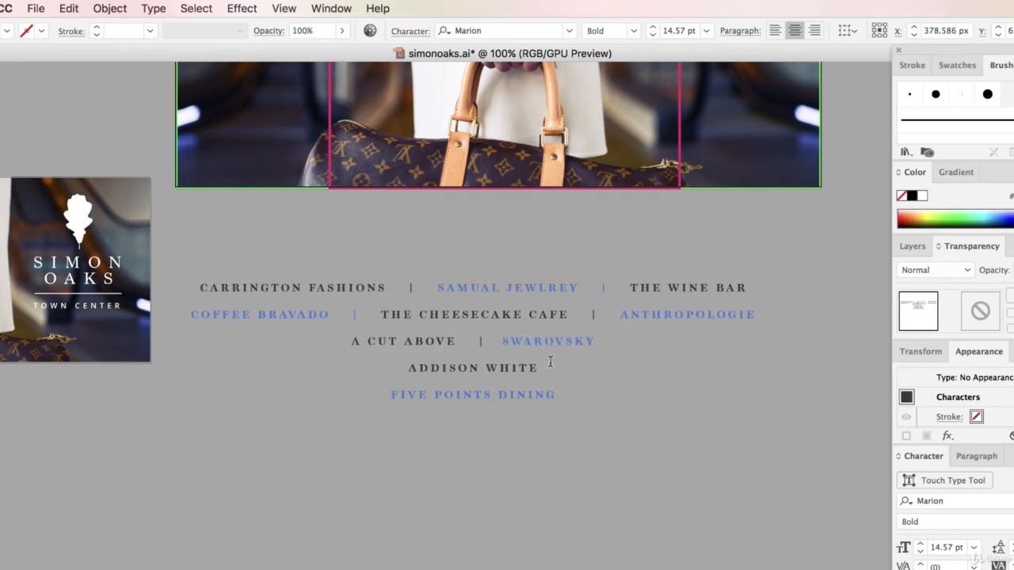
{"action": "left_click", "coordinate": [410, 368]}
{"action": "key", "text": "BackSpace"}
{"action": "type", "text": "| ADDISON WHITE"}
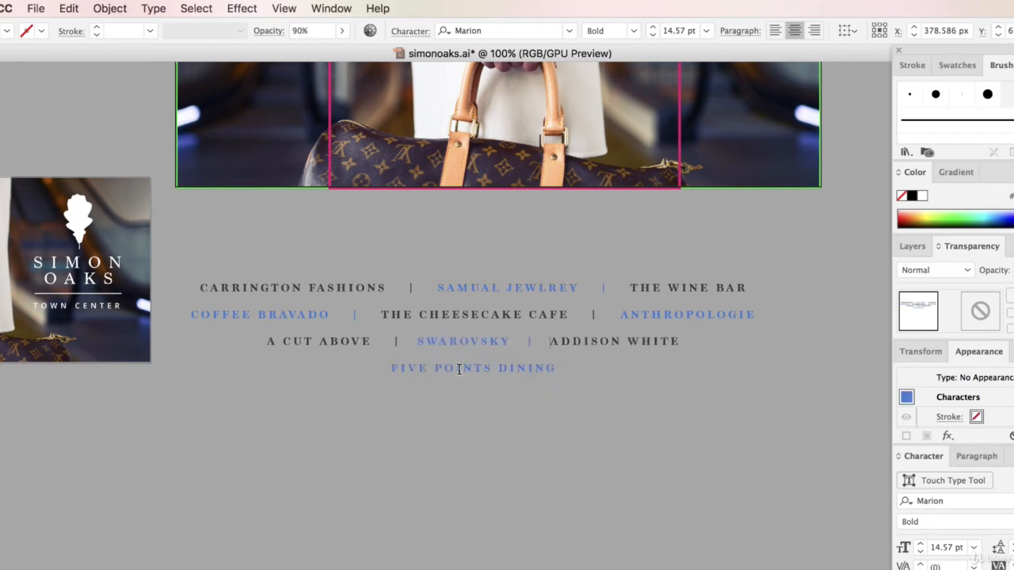
{"action": "left_click", "coordinate": [399, 369]}
{"action": "key", "text": "BackSpace"}
{"action": "type", "text": "| FIVE POINTS DINING"}
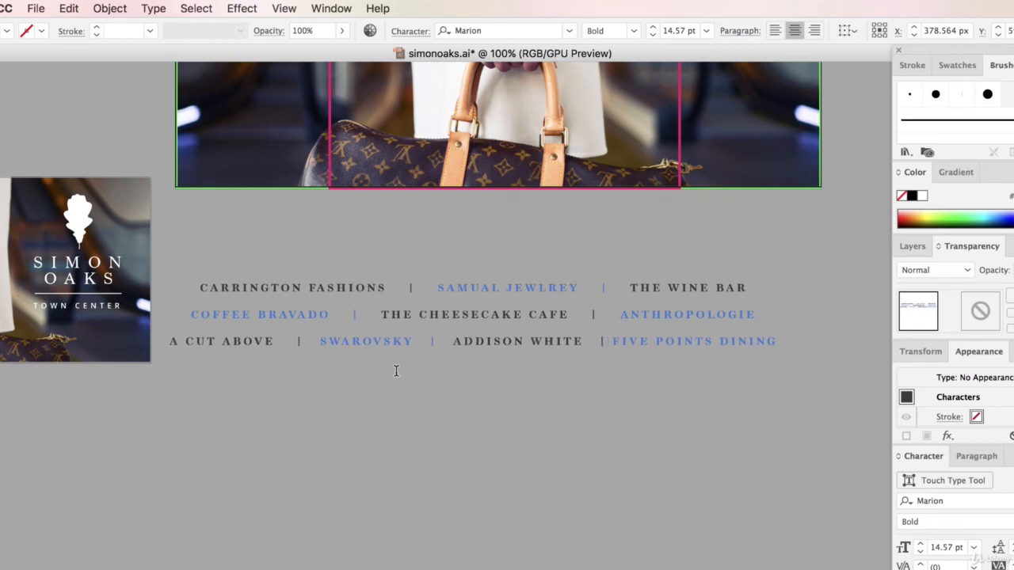
{"action": "left_click", "coordinate": [582, 341]}
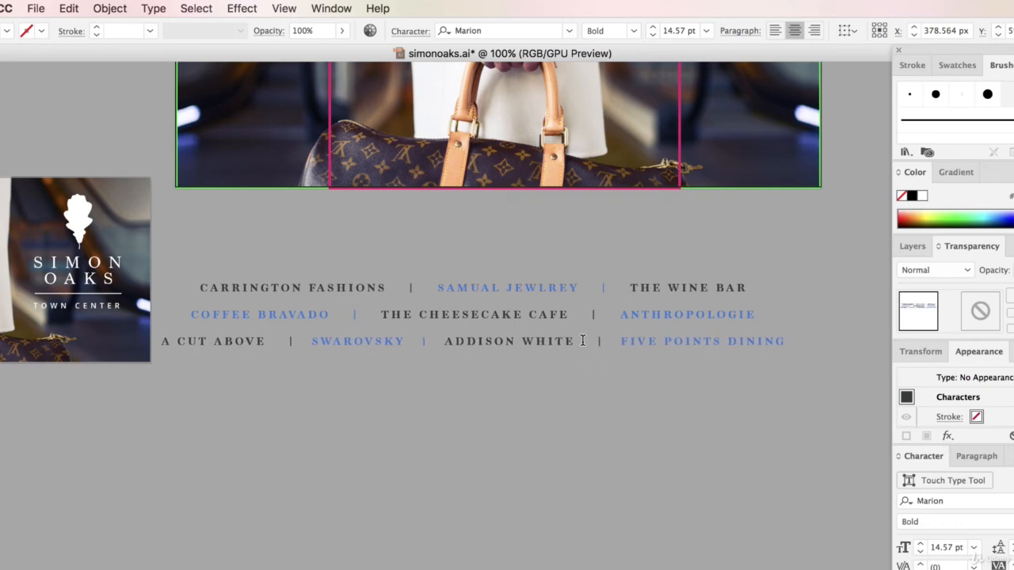
{"action": "key", "text": "Escape"}
Try the three-line store list over the handbag in the cover photo, and move it back below the artboard.
{"action": "scroll", "coordinate": [533, 431], "scroll_direction": "up", "scroll_amount": 3}
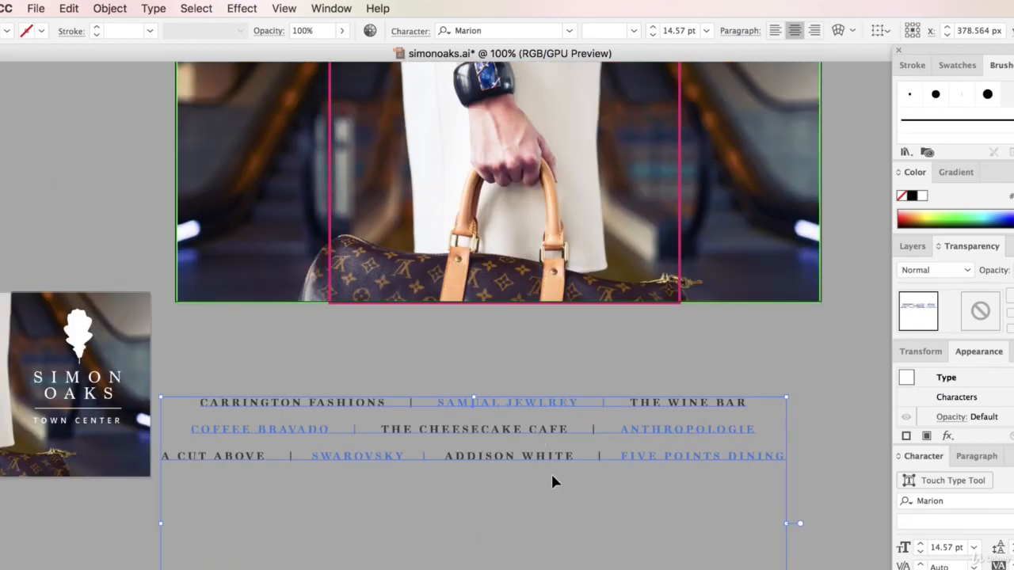
{"action": "left_click_drag", "start_coordinate": [537, 437], "coordinate": [567, 292]}
{"action": "scroll", "coordinate": [579, 310], "scroll_direction": "up", "scroll_amount": 4}
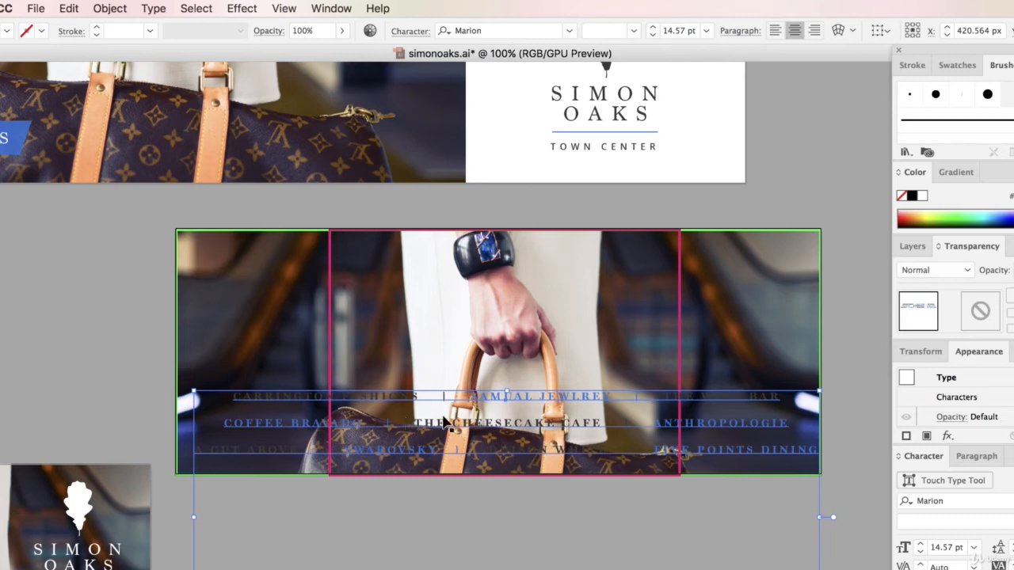
{"action": "left_click_drag", "start_coordinate": [473, 401], "coordinate": [489, 534]}
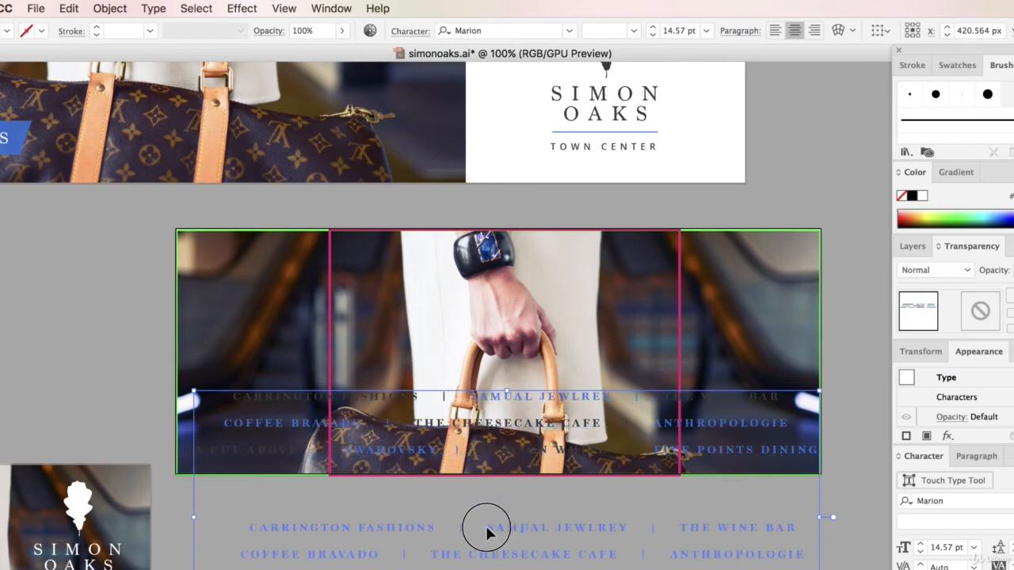
{"action": "left_click", "coordinate": [331, 380]}
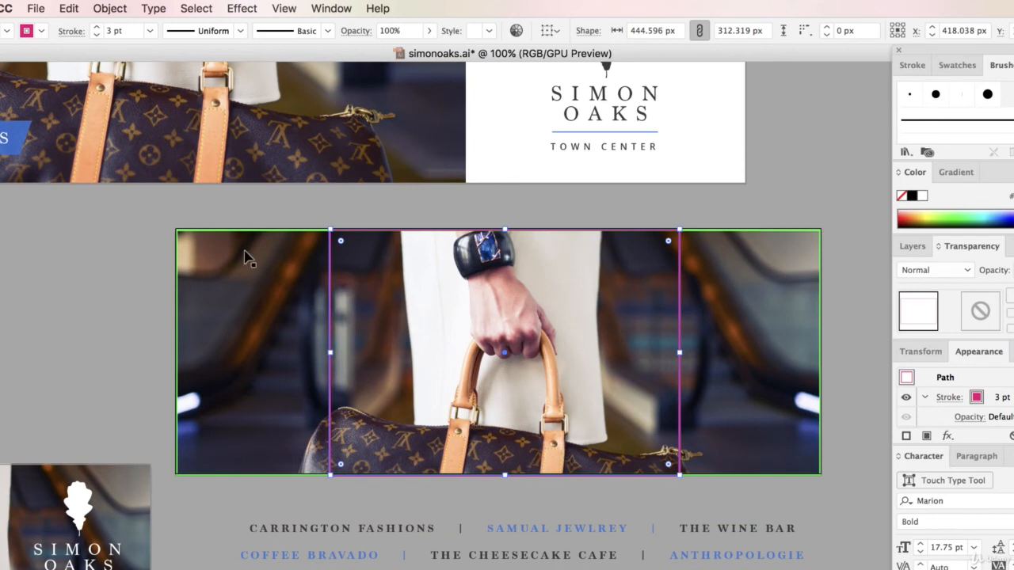
Scale the store list down to 7.48 pt text and move it onto the cover within the pink mobile-safe frame's width.
{"action": "left_click", "coordinate": [610, 531]}
{"action": "left_click_drag", "start_coordinate": [838, 517], "coordinate": [636, 545]}
{"action": "scroll", "coordinate": [590, 560], "scroll_direction": "down", "scroll_amount": 1}
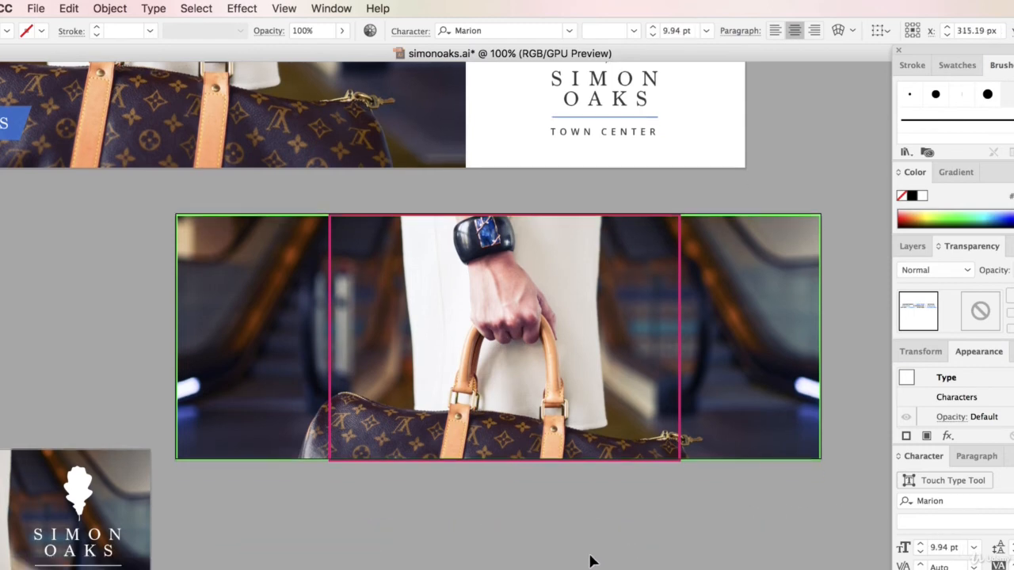
{"action": "left_click_drag", "start_coordinate": [503, 551], "coordinate": [621, 394]}
{"action": "left_click_drag", "start_coordinate": [766, 391], "coordinate": [659, 434]}
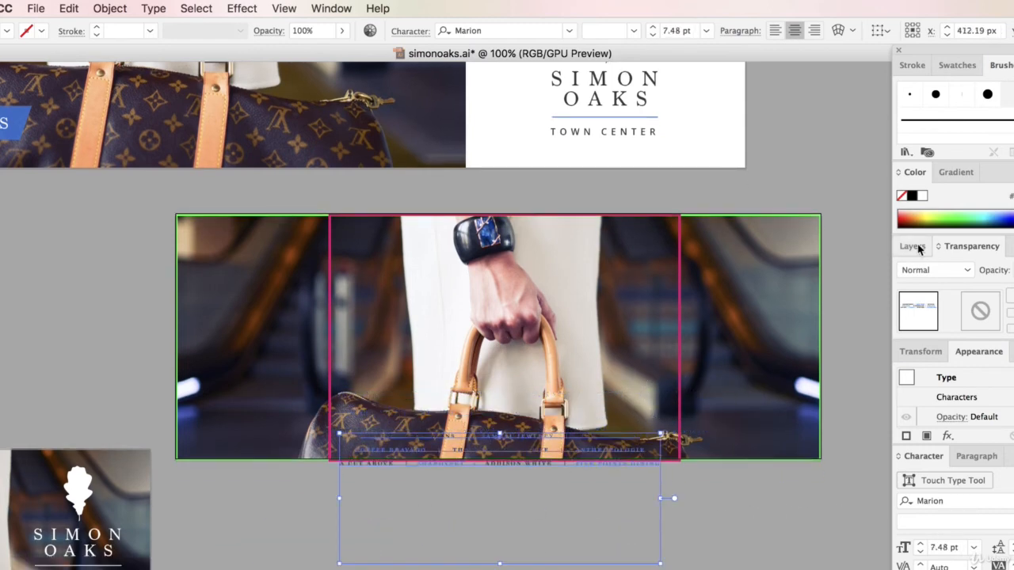
Color the store list white and position it over the handbag, fully inside the lower part of the mobile-safe frame.
{"action": "left_click", "coordinate": [921, 198]}
{"action": "left_click_drag", "start_coordinate": [571, 437], "coordinate": [577, 415]}
{"action": "left_click", "coordinate": [577, 420]}
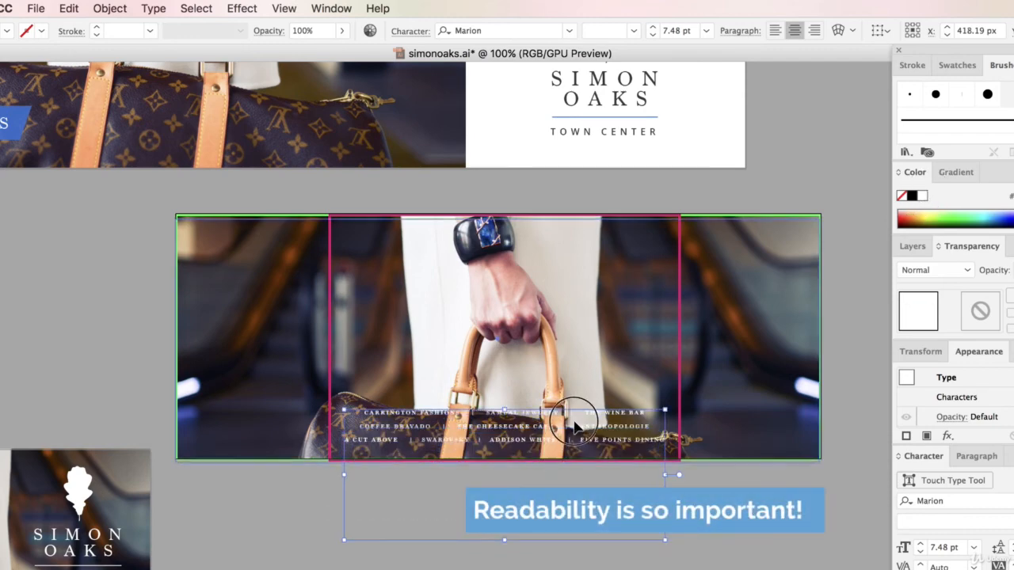
{"action": "left_click", "coordinate": [633, 480]}
{"action": "left_click_drag", "start_coordinate": [613, 413], "coordinate": [616, 417]}
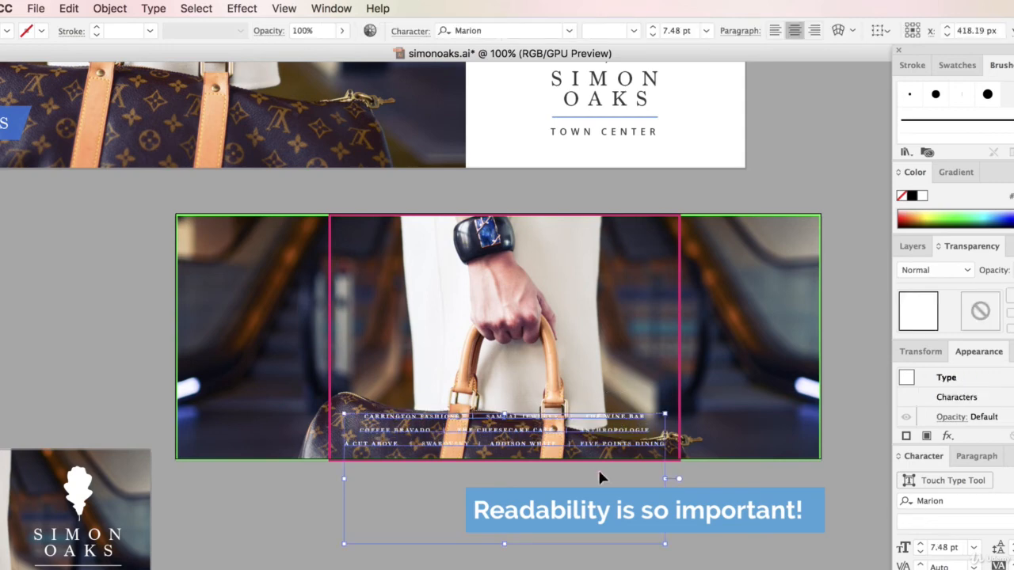
{"action": "left_click", "coordinate": [729, 485]}
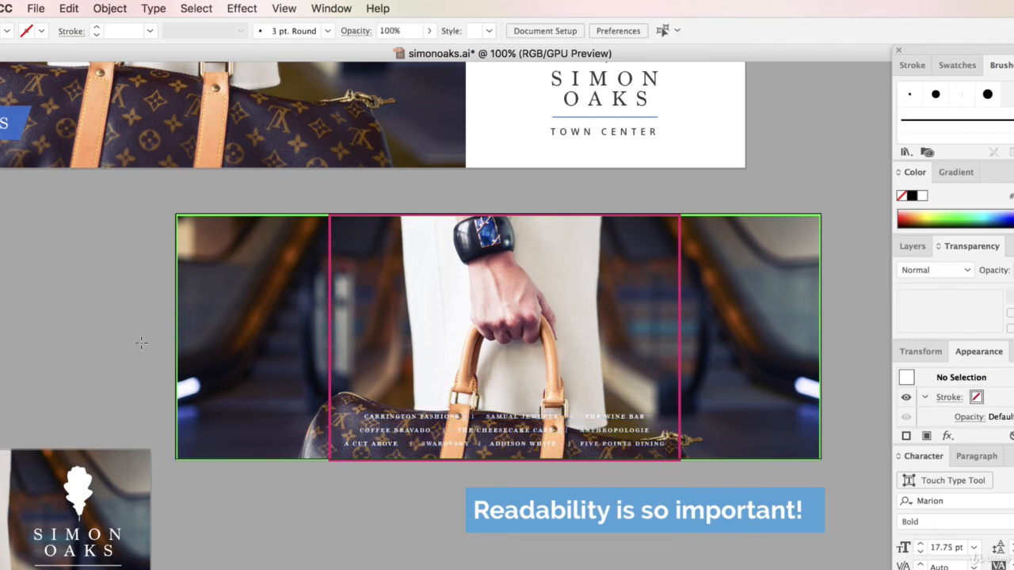
Draw a black 821 x 98 px rectangle across the bottom of the cover and send it behind the store list.
{"action": "left_click_drag", "start_coordinate": [176, 384], "coordinate": [824, 462]}
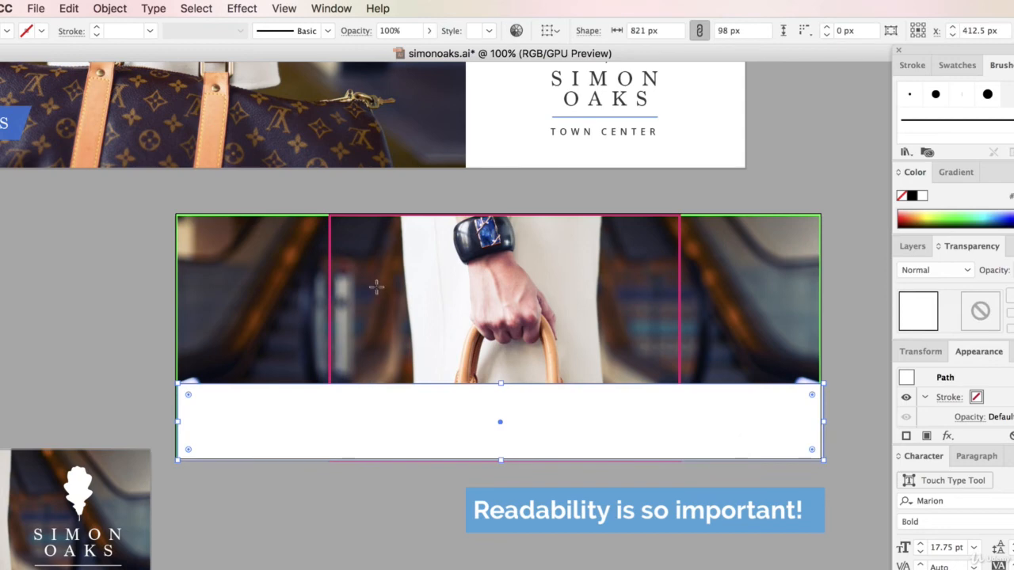
{"action": "left_click", "coordinate": [912, 196]}
{"action": "key", "text": "v"}
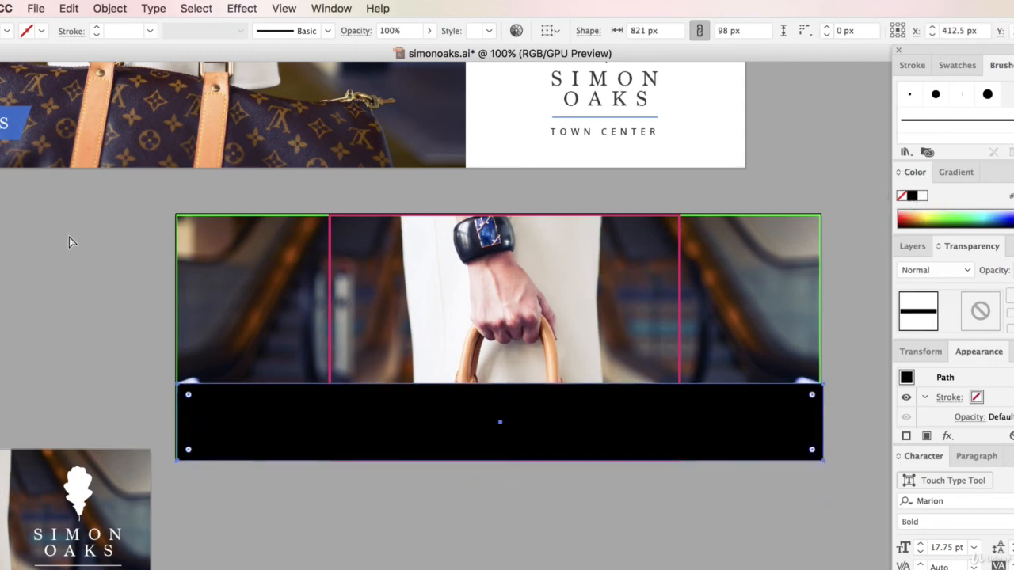
{"action": "key", "text": "super+["}
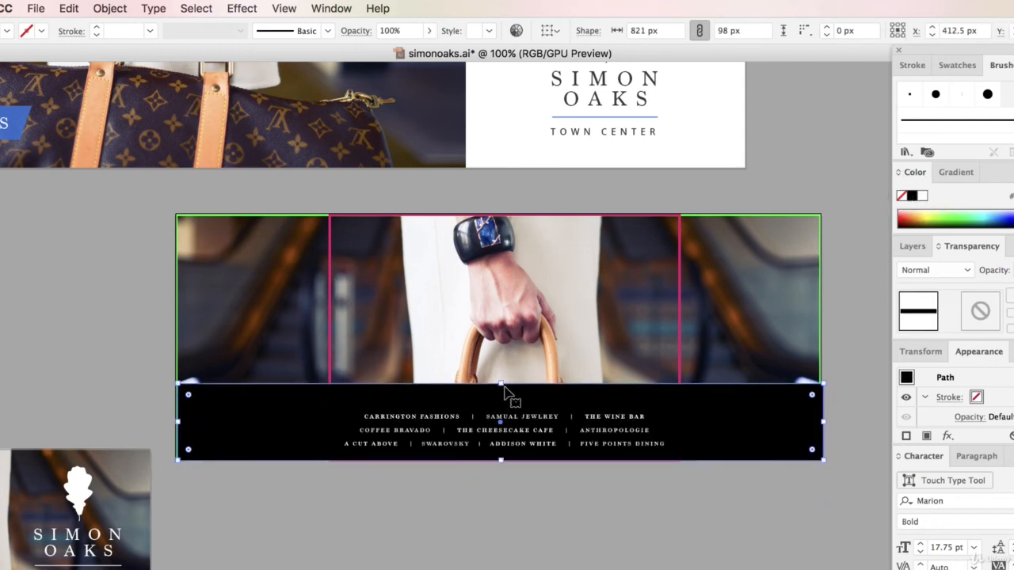
Shorten the black band to 81 px high and sample the large ad's blue banner for its fill and 90% opacity.
{"action": "left_click_drag", "start_coordinate": [500, 384], "coordinate": [500, 397]}
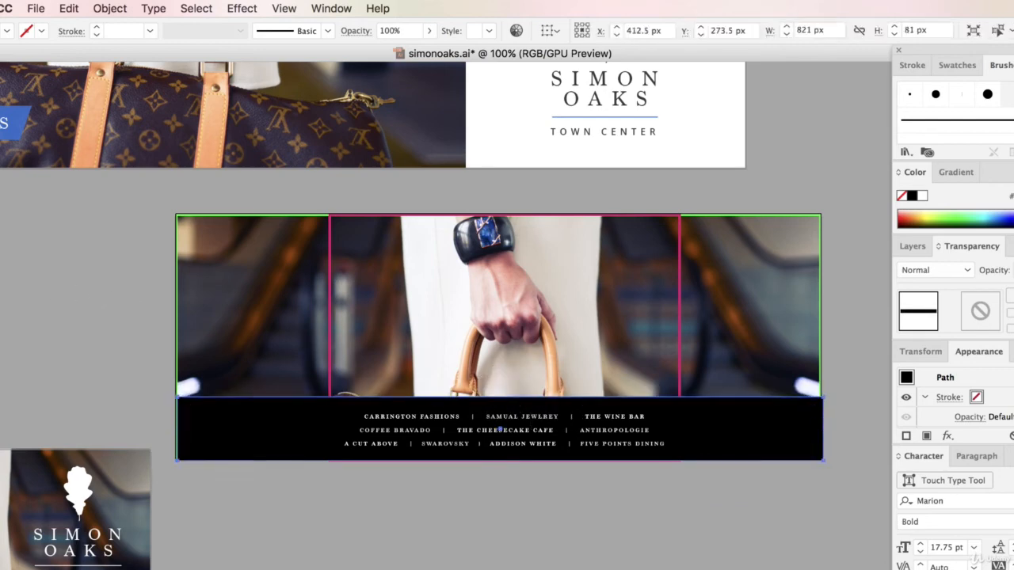
{"action": "left_click", "coordinate": [23, 115]}
{"action": "key", "text": "v"}
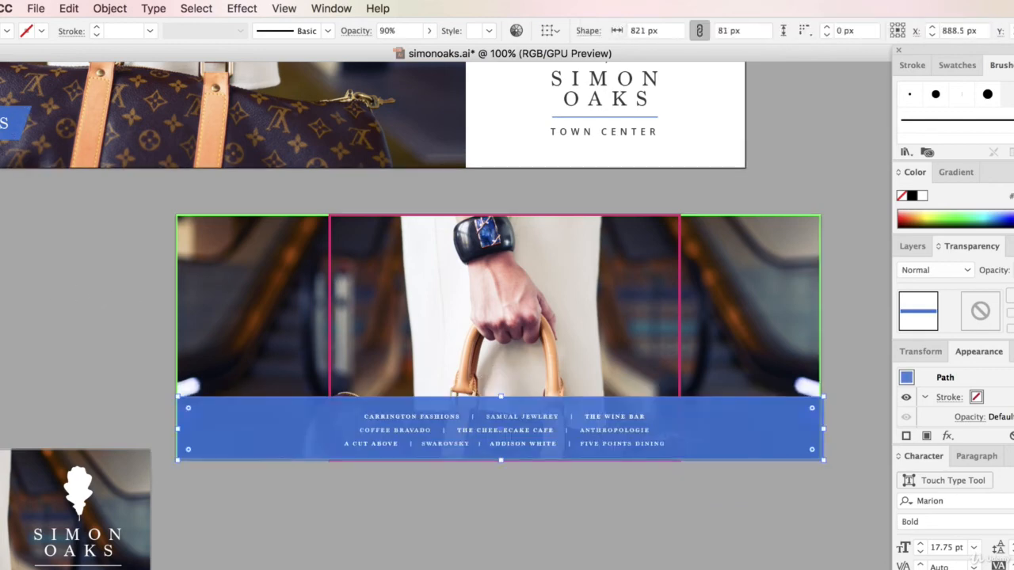
{"action": "left_click", "coordinate": [654, 528]}
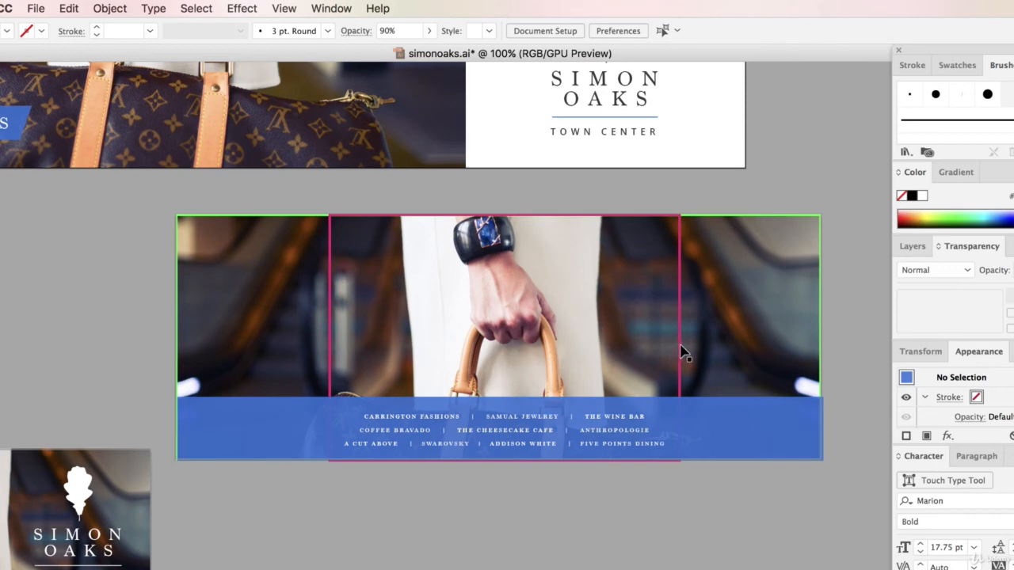
Bring the pink mobile-safe frame to the front, above the blue band.
{"action": "left_click", "coordinate": [677, 340]}
{"action": "right_click", "coordinate": [678, 328]}
{"action": "mouse_move", "coordinate": [717, 563]}
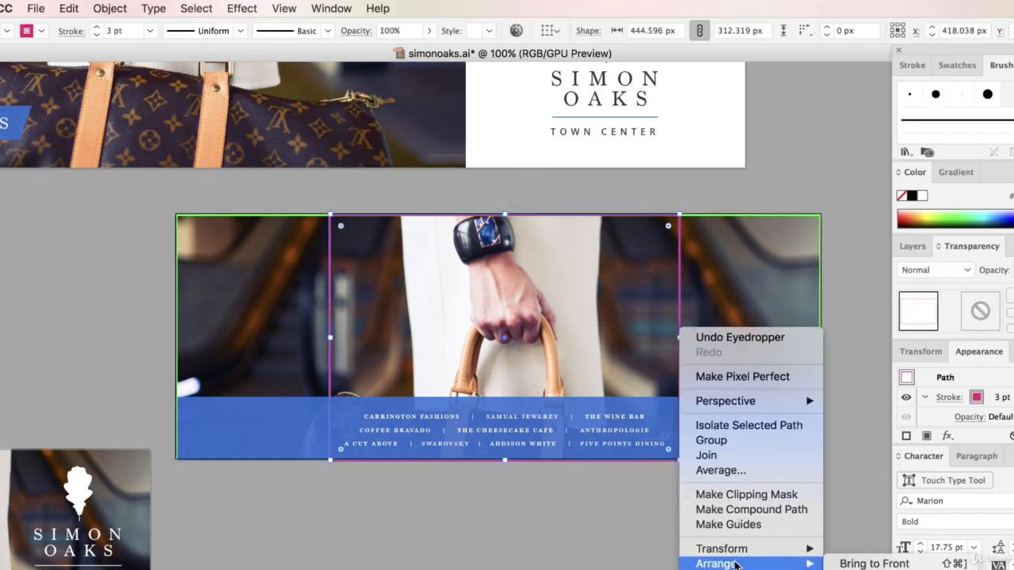
{"action": "left_click", "coordinate": [842, 564]}
{"action": "left_click", "coordinate": [741, 567]}
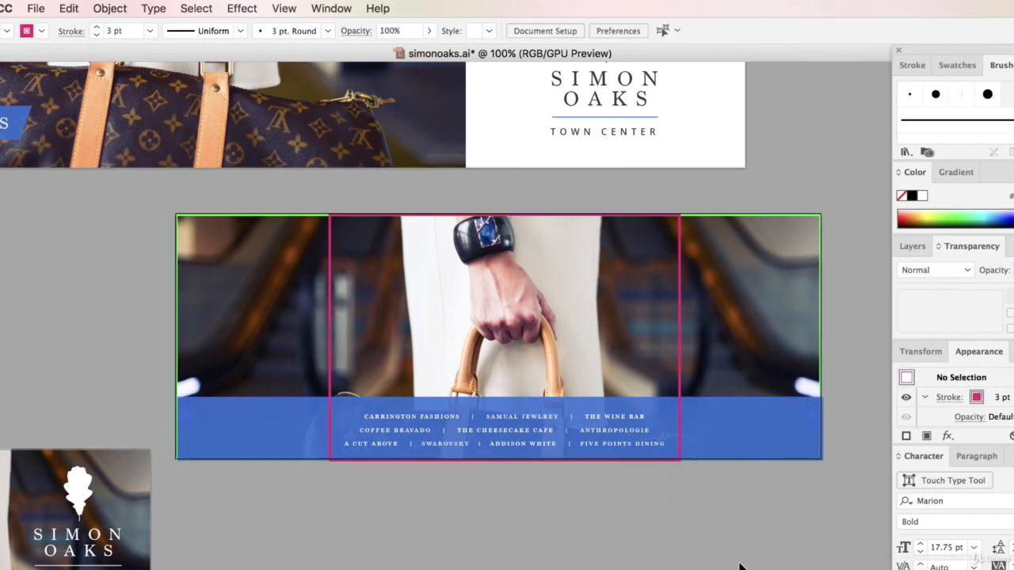
Set the store list's tracking to 100.
{"action": "left_click", "coordinate": [573, 419]}
{"action": "left_click", "coordinate": [394, 32]}
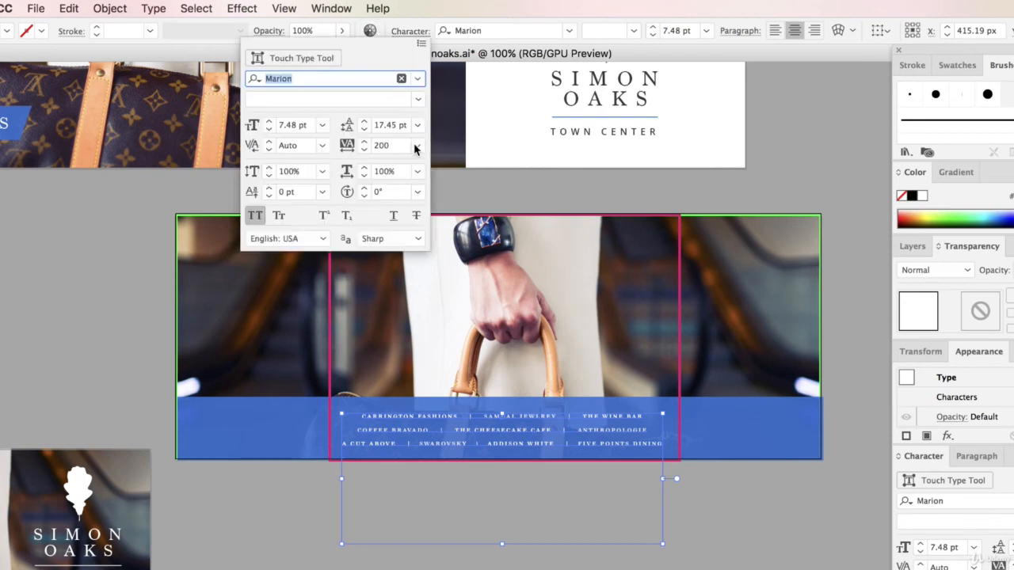
{"action": "left_click", "coordinate": [418, 147]}
{"action": "left_click", "coordinate": [441, 374]}
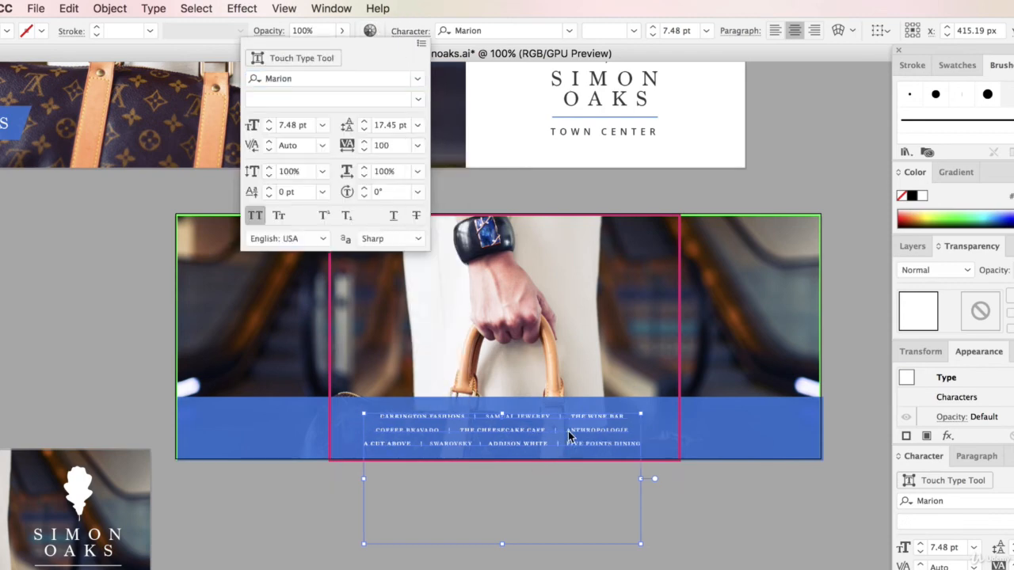
Enlarge the store list to 8.34 pt type and tighten its leading.
{"action": "left_click", "coordinate": [604, 421]}
{"action": "left_click_drag", "start_coordinate": [640, 413], "coordinate": [672, 399]}
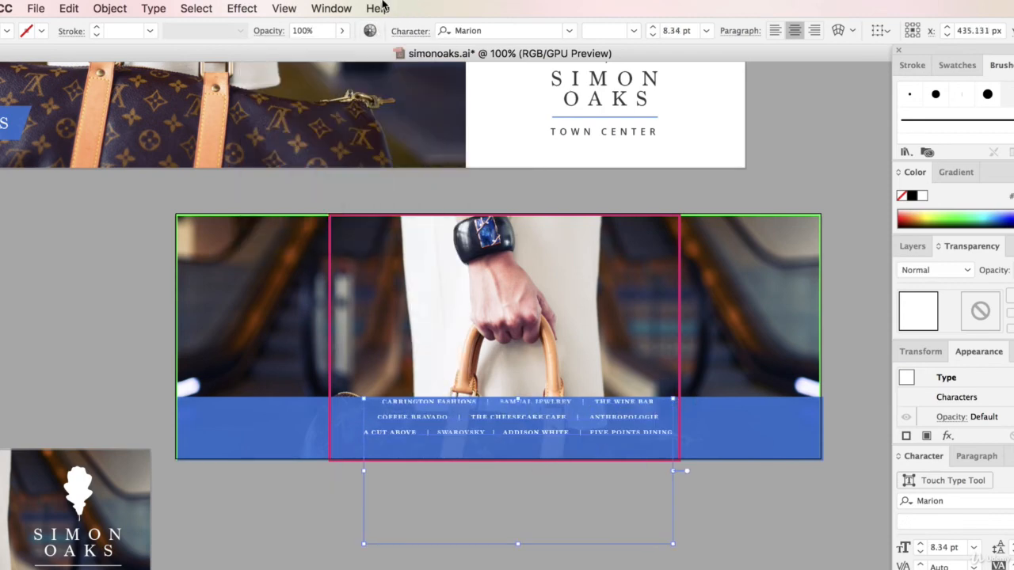
{"action": "left_click", "coordinate": [415, 33]}
{"action": "left_click", "coordinate": [366, 129]}
{"action": "left_click", "coordinate": [366, 129]}
{"action": "left_click", "coordinate": [366, 129]}
{"action": "left_click", "coordinate": [366, 129]}
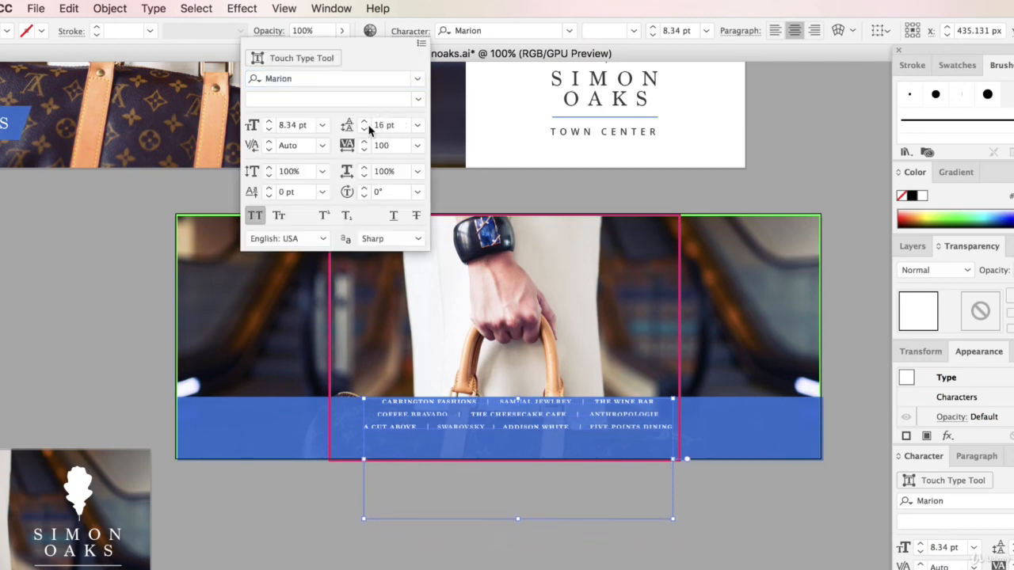
{"action": "left_click", "coordinate": [366, 129]}
{"action": "left_click", "coordinate": [750, 503]}
Reposition the store list fully inside the blue band and shorten the band to 71 px high.
{"action": "left_click_drag", "start_coordinate": [614, 402], "coordinate": [606, 418]}
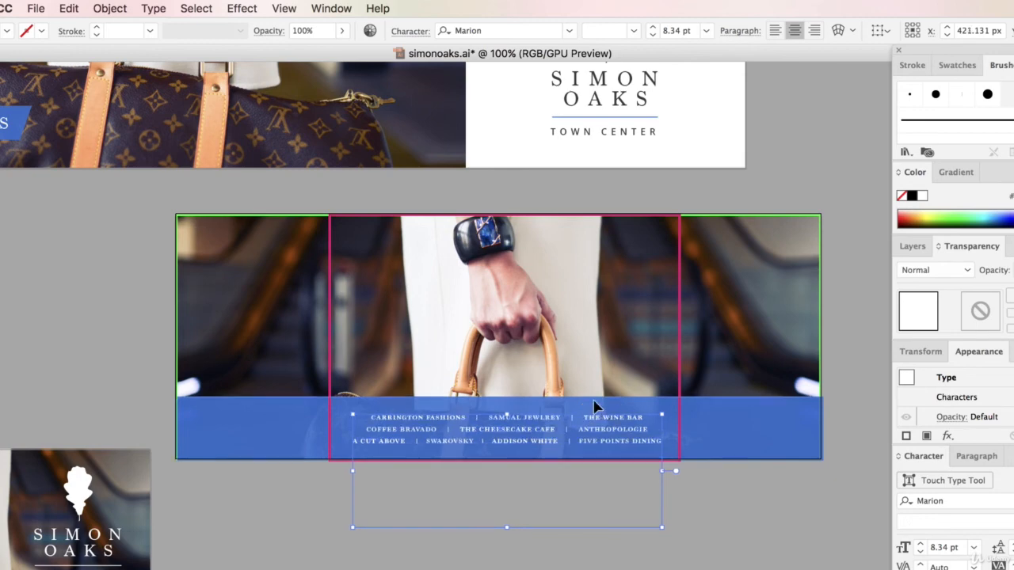
{"action": "left_click", "coordinate": [504, 397]}
{"action": "left_click_drag", "start_coordinate": [505, 397], "coordinate": [502, 405]}
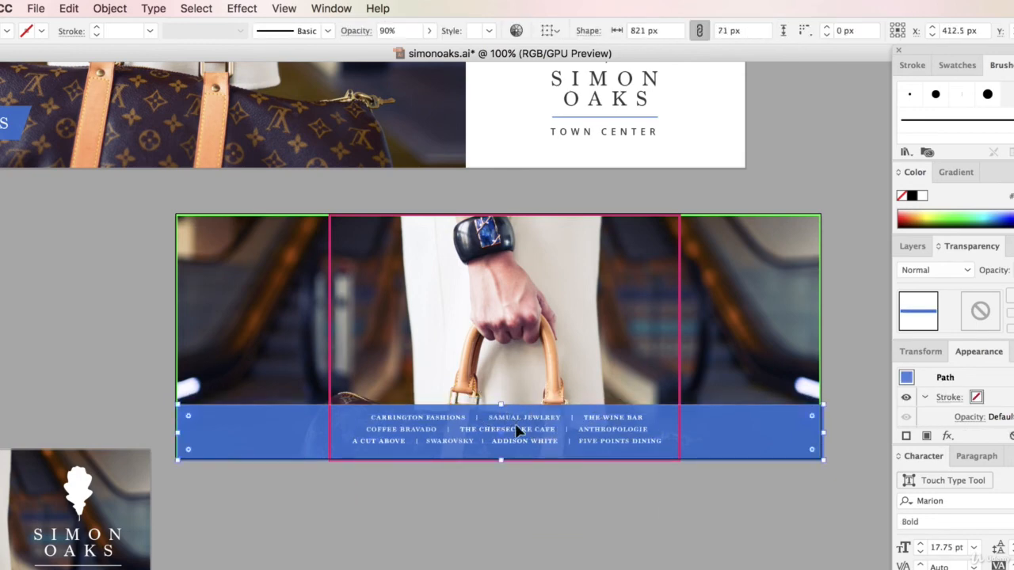
{"action": "left_click", "coordinate": [589, 525]}
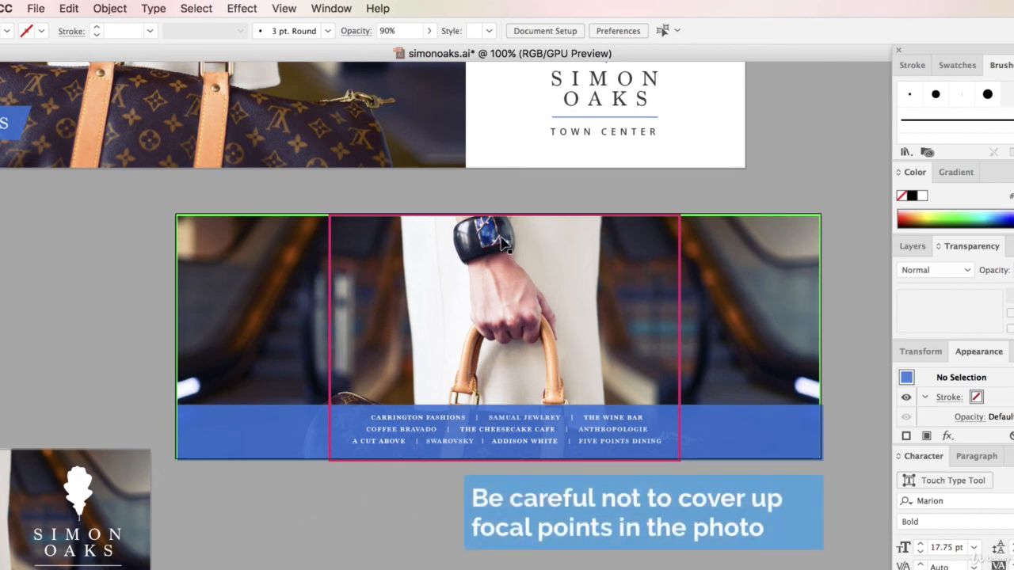
Shift the cover photo slightly downward so more of the bracelet shows at the cover's upper edge.
{"action": "left_click", "coordinate": [570, 317]}
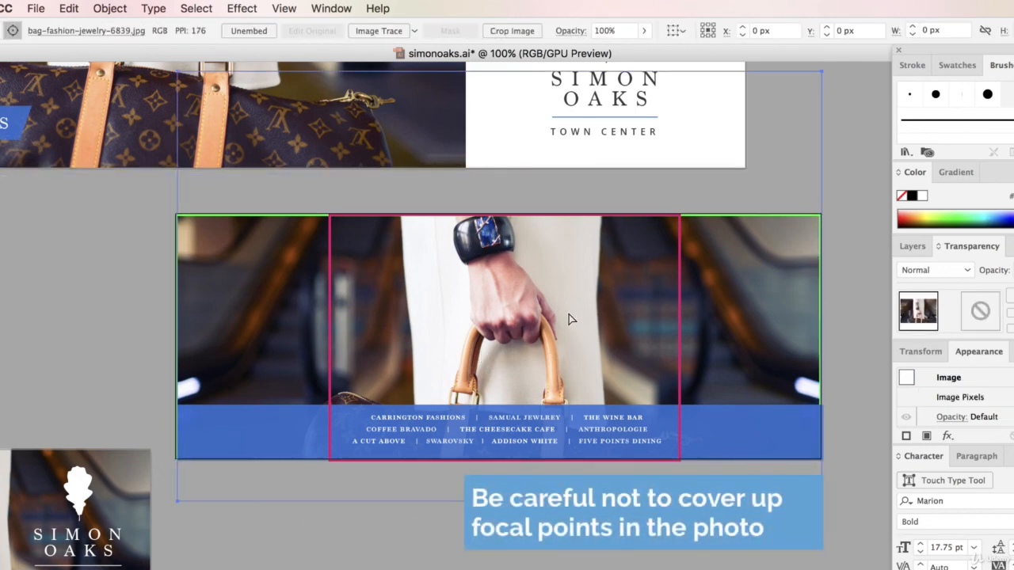
{"action": "left_click_drag", "start_coordinate": [569, 290], "coordinate": [566, 294]}
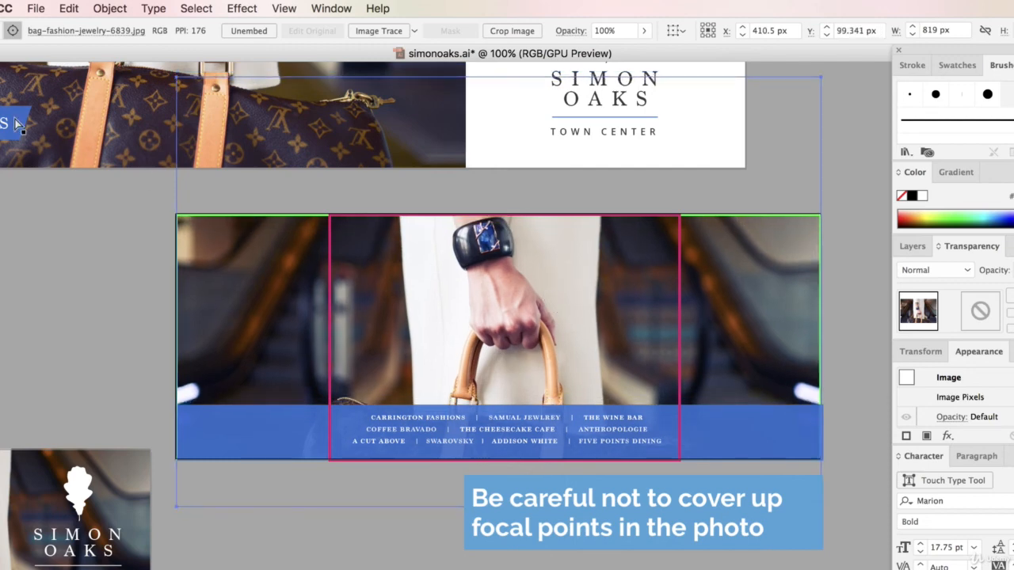
{"action": "left_click", "coordinate": [45, 225]}
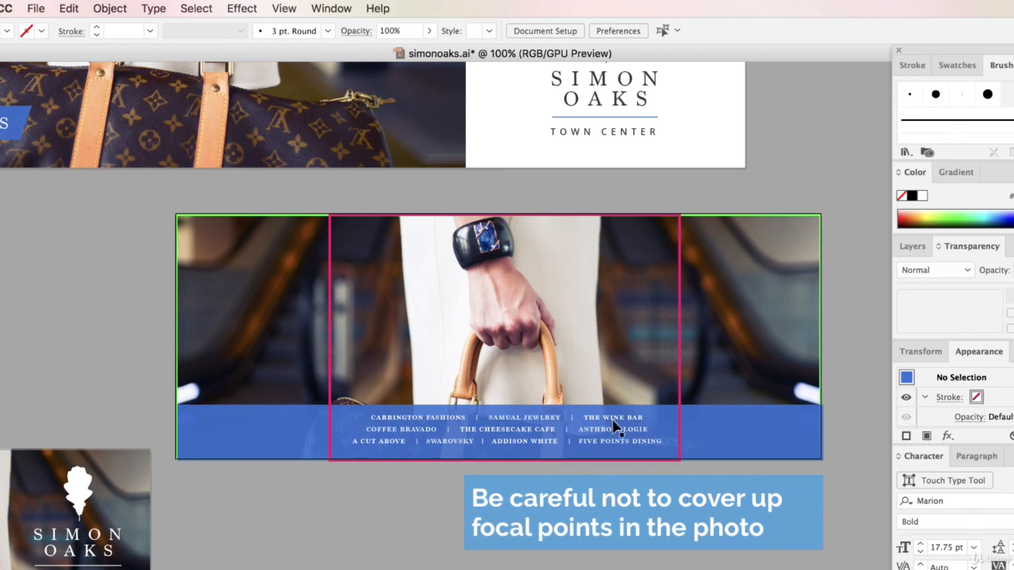
Move the blue band and store list together up to mid-cover and preview the cover without the pink mobile-safe frame.
{"action": "left_click", "coordinate": [660, 420]}
{"action": "left_click", "coordinate": [631, 418], "text": "shift"}
{"action": "left_click_drag", "start_coordinate": [586, 434], "coordinate": [585, 345]}
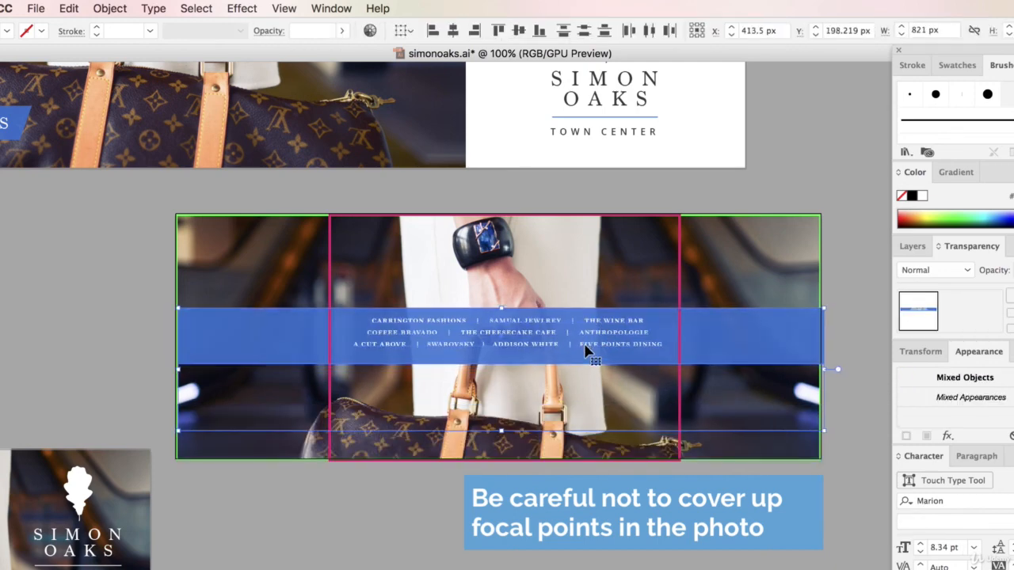
{"action": "left_click", "coordinate": [658, 502]}
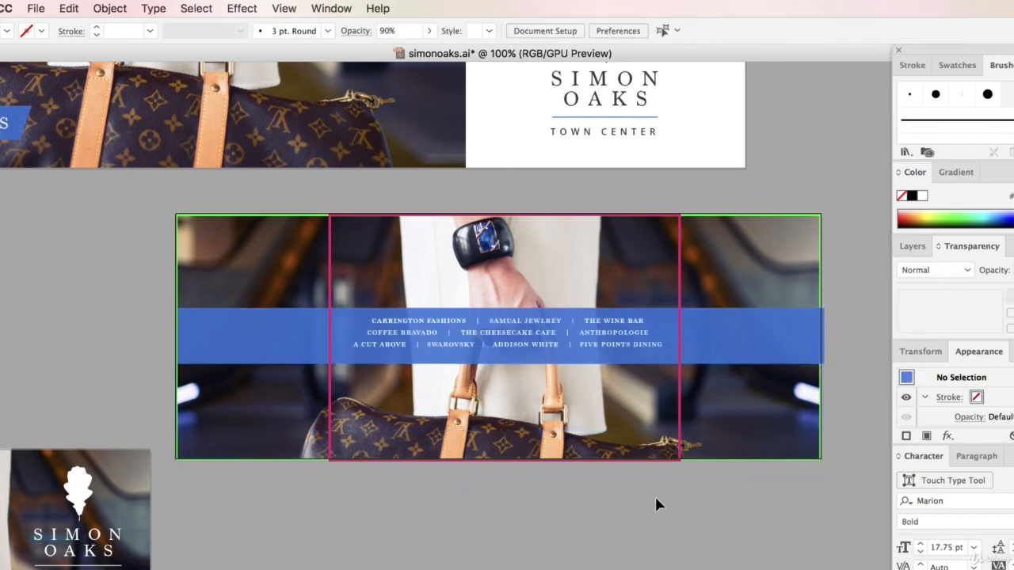
{"action": "left_click", "coordinate": [680, 384]}
{"action": "key", "text": "super+shift+a"}
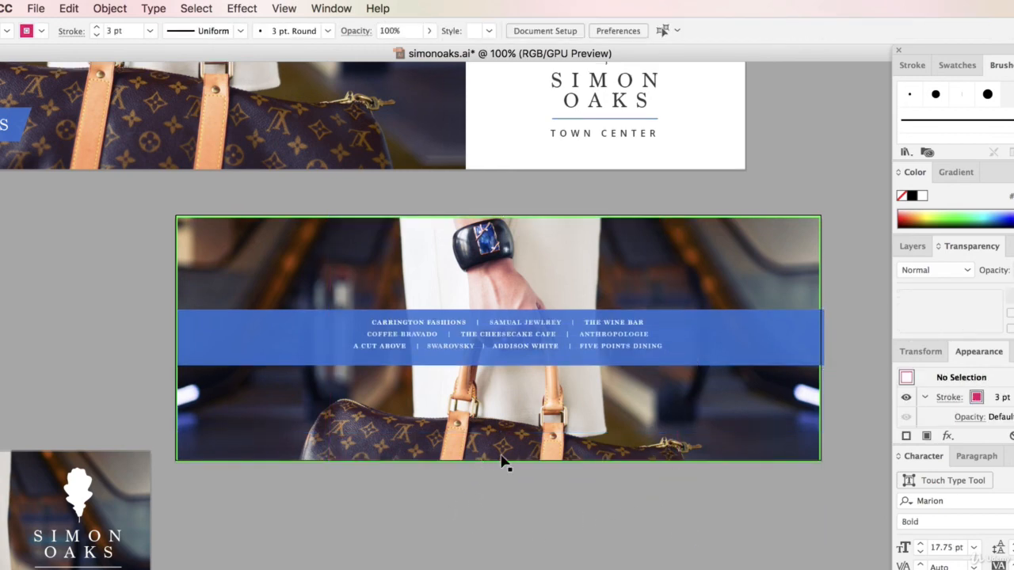
Set the store list's leading to 18 pt.
{"action": "left_click", "coordinate": [512, 369]}
{"action": "left_click", "coordinate": [540, 356]}
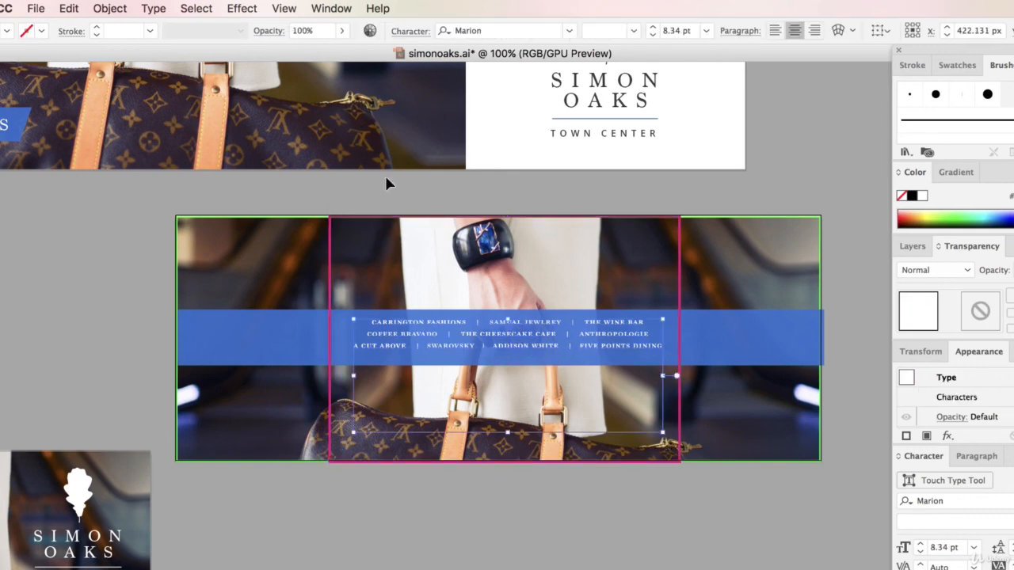
{"action": "left_click", "coordinate": [409, 31]}
{"action": "left_click", "coordinate": [363, 123]}
{"action": "left_click", "coordinate": [363, 123]}
{"action": "left_click", "coordinate": [363, 123]}
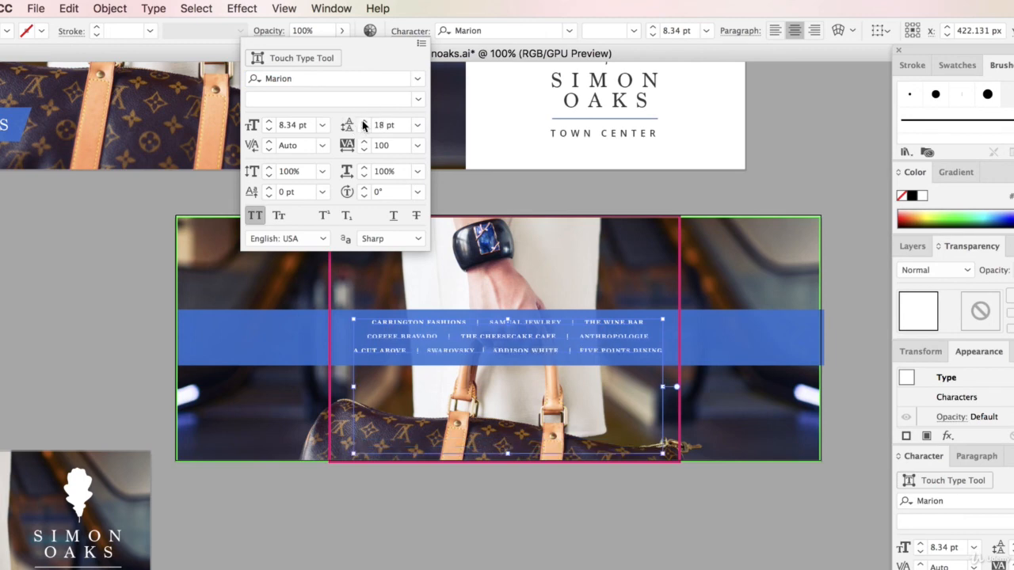
{"action": "left_click", "coordinate": [363, 123]}
{"action": "left_click", "coordinate": [363, 131]}
Set the store list's tracking to 160.
{"action": "left_click", "coordinate": [383, 146]}
{"action": "type", "text": "160"}
{"action": "key", "text": "Return"}
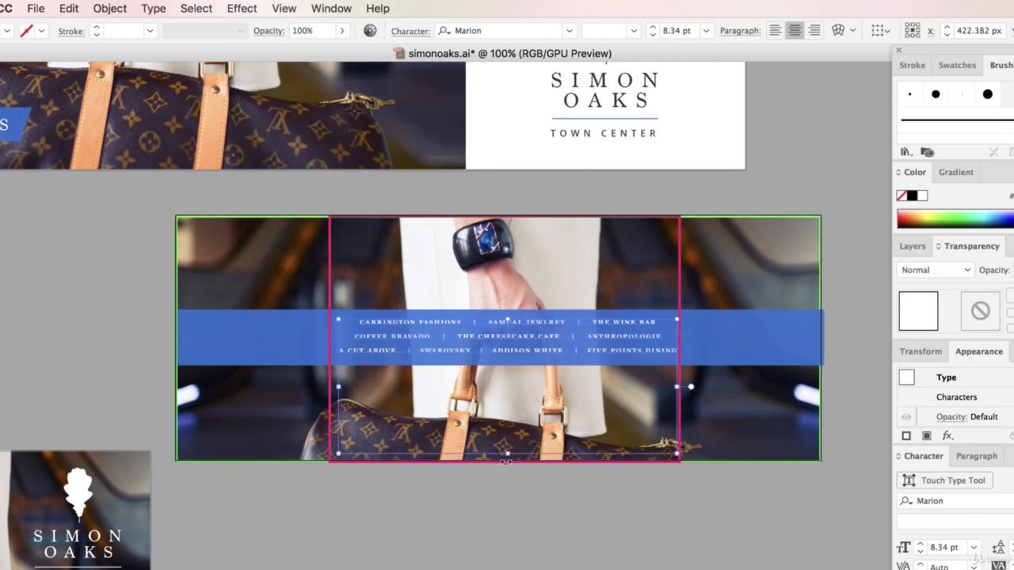
{"action": "left_click", "coordinate": [587, 466]}
Scale the store list down to 7.69 pt type and center it on the blue band within the pink frame.
{"action": "left_click", "coordinate": [656, 355]}
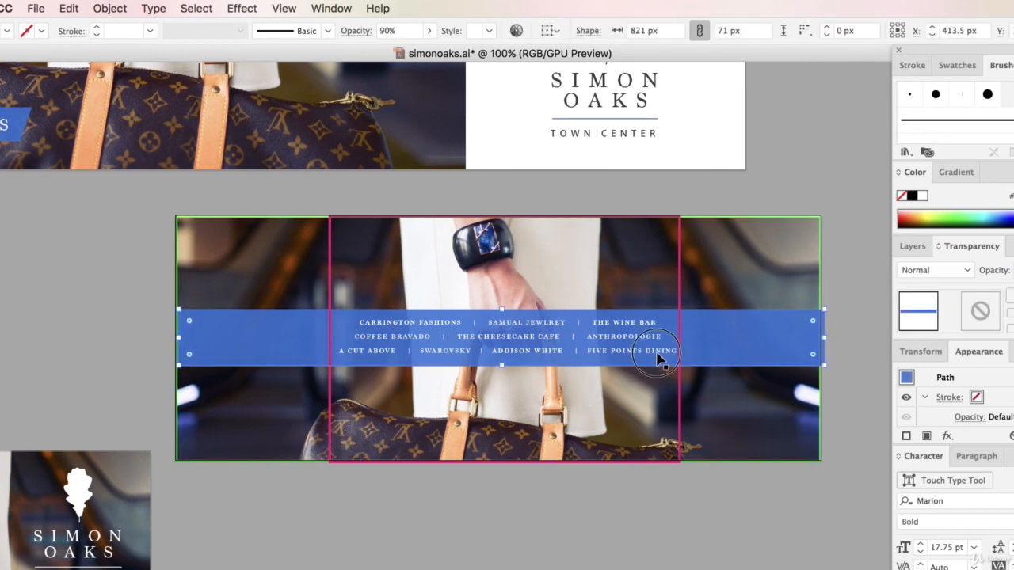
{"action": "left_click", "coordinate": [672, 335]}
{"action": "left_click_drag", "start_coordinate": [670, 322], "coordinate": [614, 339]}
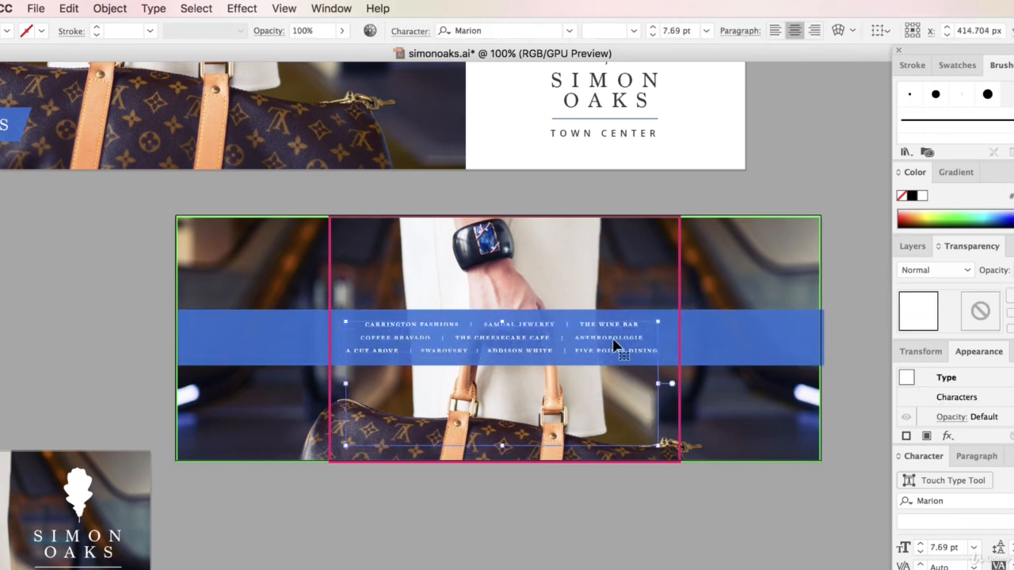
Apply a Feather effect with a 22 px radius to the blue band behind the store list.
{"action": "left_click", "coordinate": [283, 335]}
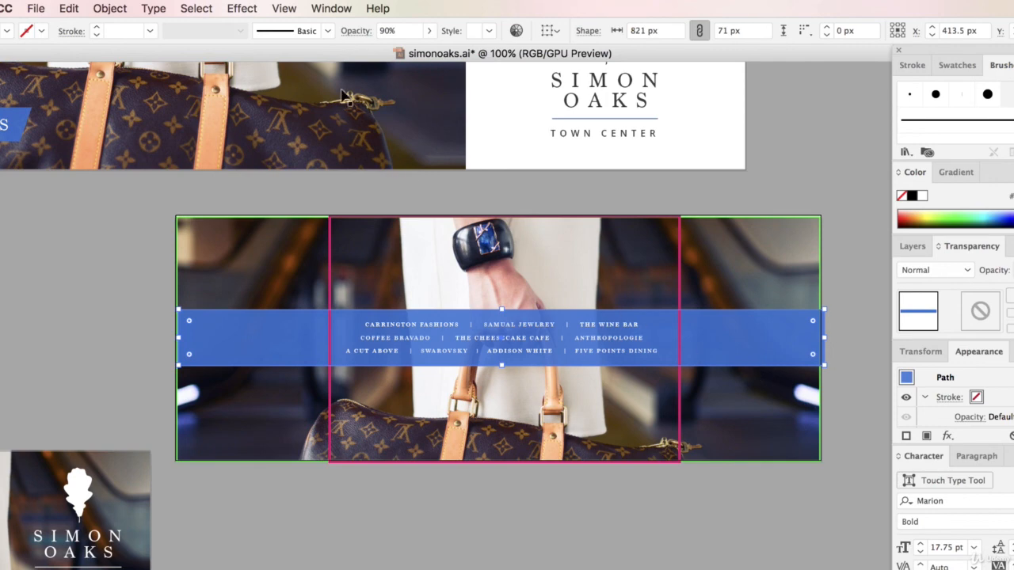
{"action": "left_click", "coordinate": [242, 8]}
{"action": "mouse_move", "coordinate": [391, 210]}
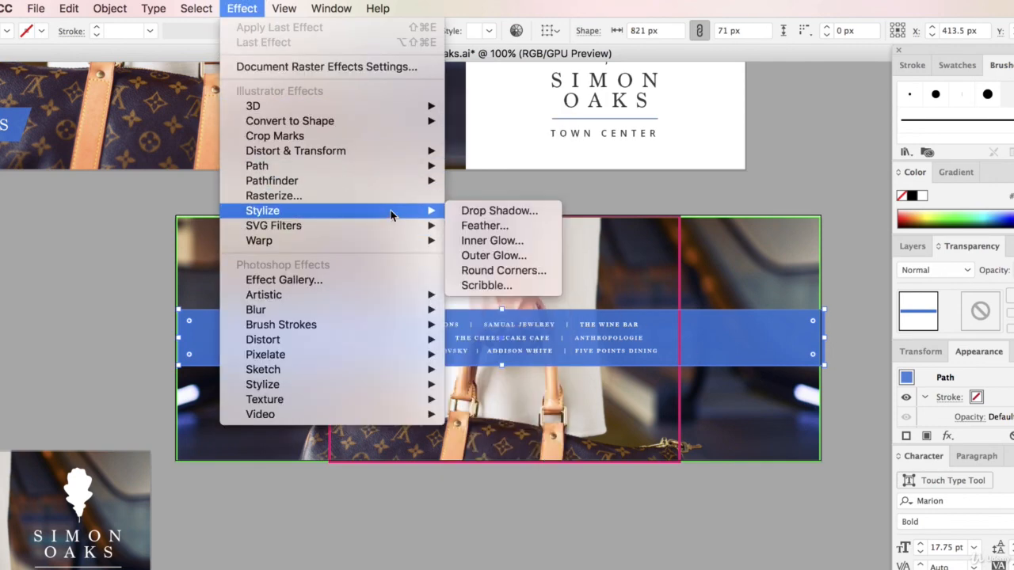
{"action": "left_click", "coordinate": [483, 226]}
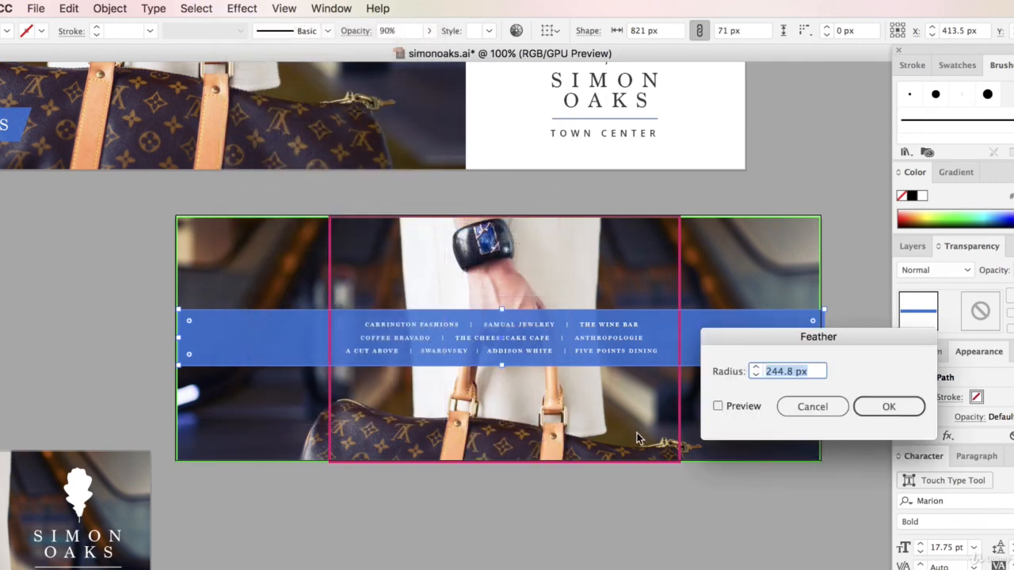
{"action": "left_click", "coordinate": [718, 406]}
{"action": "left_click_drag", "start_coordinate": [759, 342], "coordinate": [759, 450]}
{"action": "left_click", "coordinate": [755, 484]}
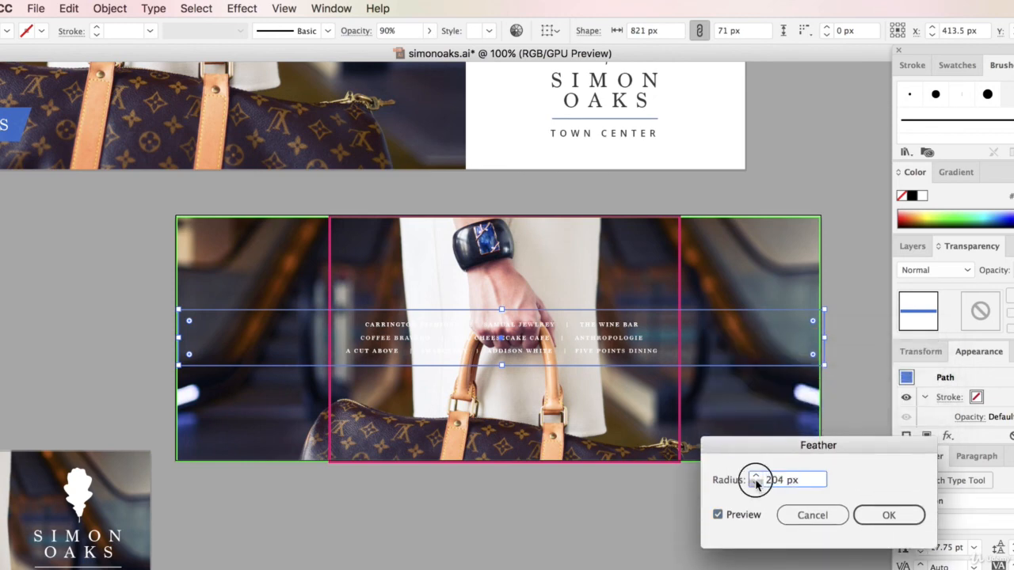
{"action": "left_click_drag", "start_coordinate": [778, 480], "coordinate": [760, 480]}
{"action": "type", "text": "22"}
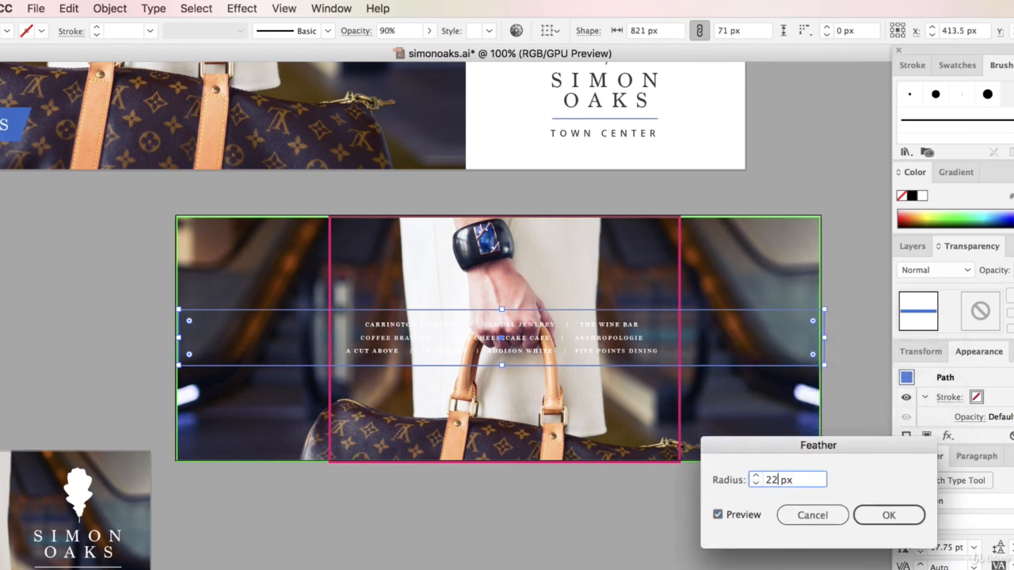
{"action": "key", "text": "Return"}
{"action": "left_click", "coordinate": [648, 543]}
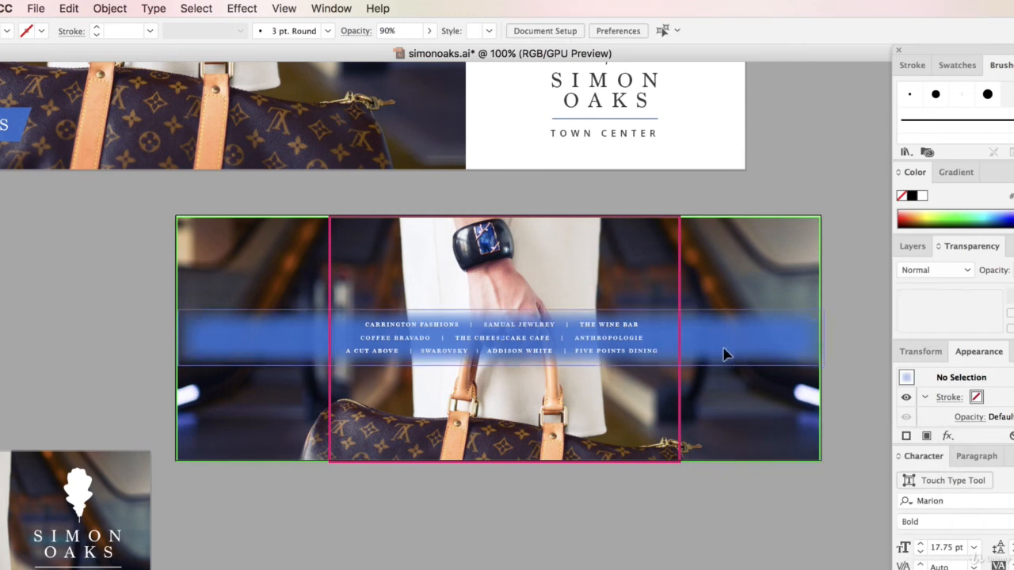
Try extending the feathered band to 106 px high and lowering its opacity to 52%.
{"action": "left_click", "coordinate": [502, 361]}
{"action": "left_click_drag", "start_coordinate": [502, 365], "coordinate": [502, 384]}
{"action": "left_click_drag", "start_coordinate": [502, 311], "coordinate": [503, 295]}
{"action": "left_click", "coordinate": [1013, 270]}
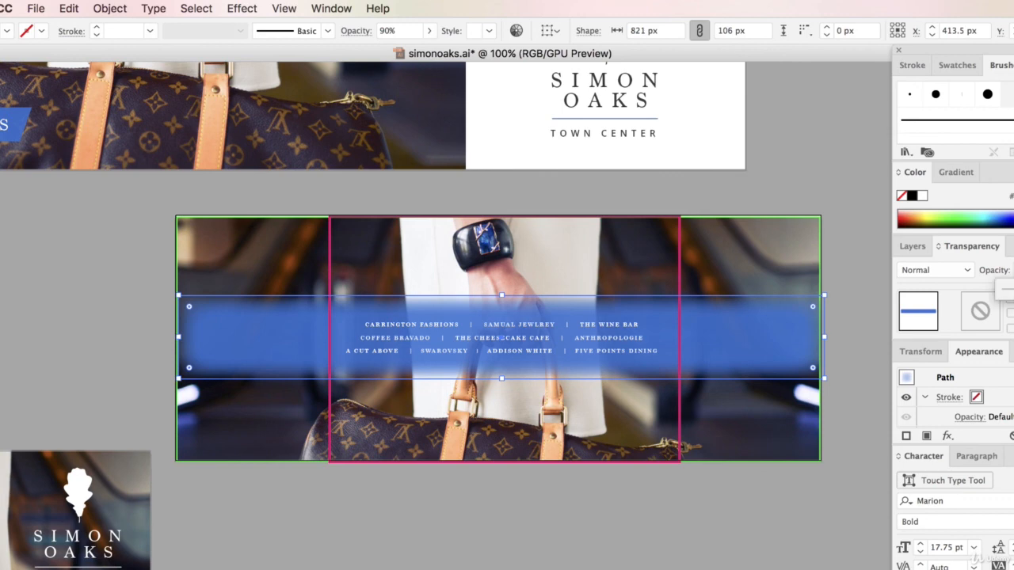
{"action": "left_click_drag", "start_coordinate": [1013, 290], "coordinate": [1013, 289]}
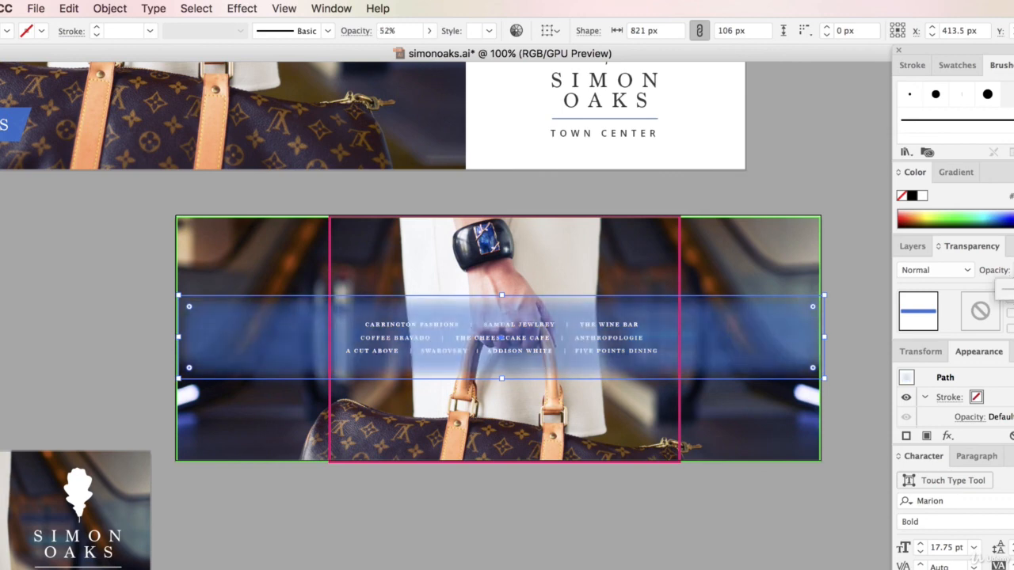
{"action": "left_click", "coordinate": [532, 514]}
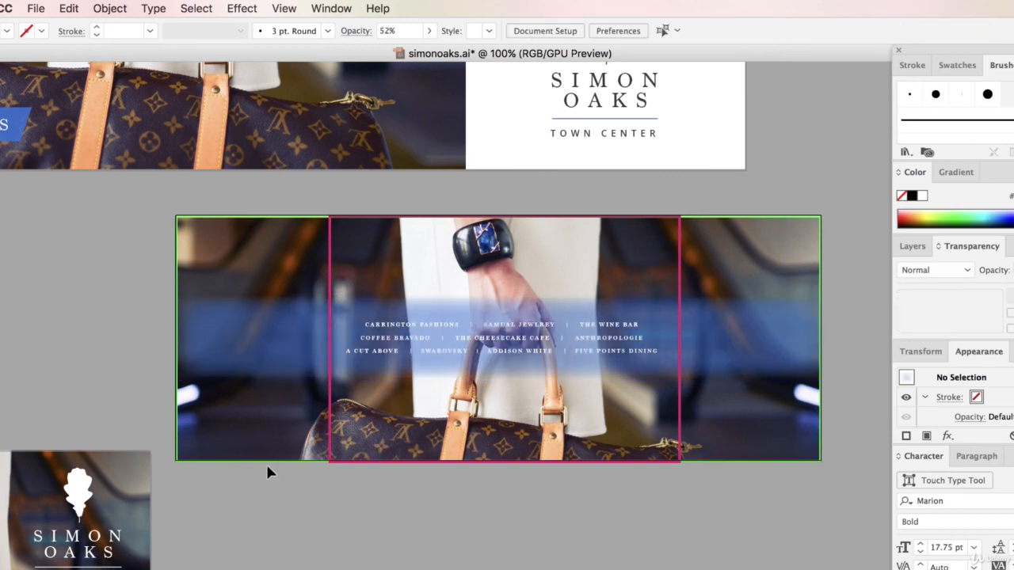
Undo the latest opacity and height changes on the feathered blue band.
{"action": "key", "text": "super+z"}
{"action": "key", "text": "super+z"}
{"action": "key", "text": "super+z"}
{"action": "key", "text": "super+z"}
{"action": "key", "text": "super+z"}
{"action": "key", "text": "super+z"}
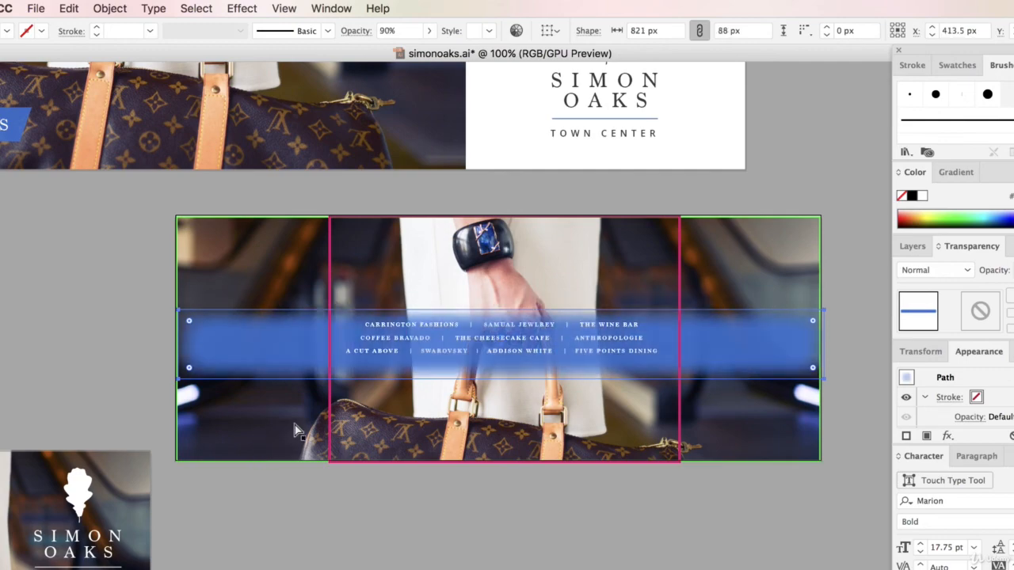